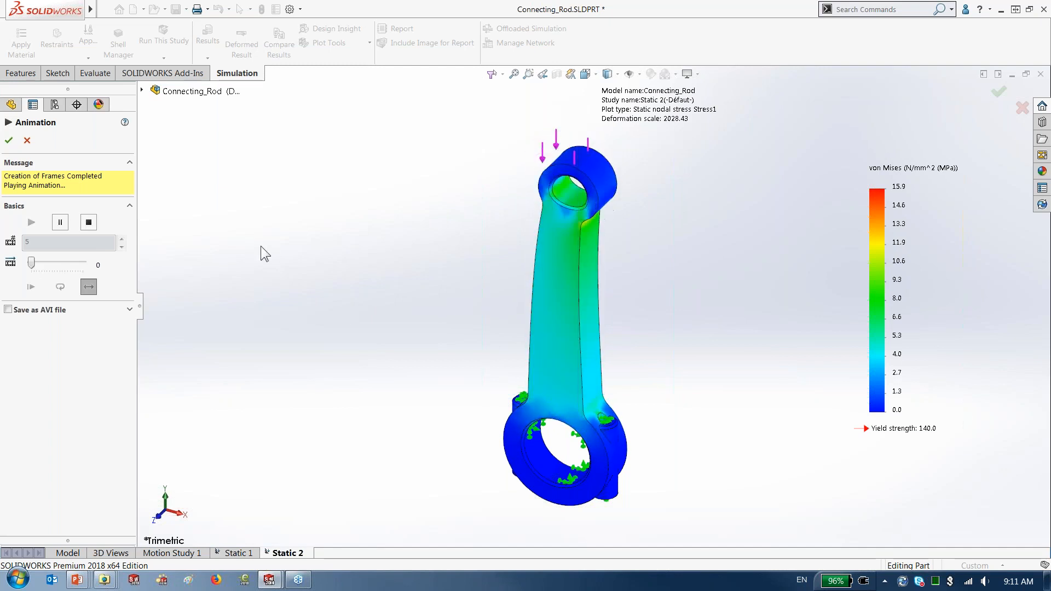
# - Close the stress animation and examine the von Mises stress plot around the rod's small end
pyautogui.moveTo(366, 263)
pyautogui.mouseDown(button='middle')
pyautogui.moveTo(426, 249)
pyautogui.moveTo(356, 253)
pyautogui.mouseUp(button='middle')
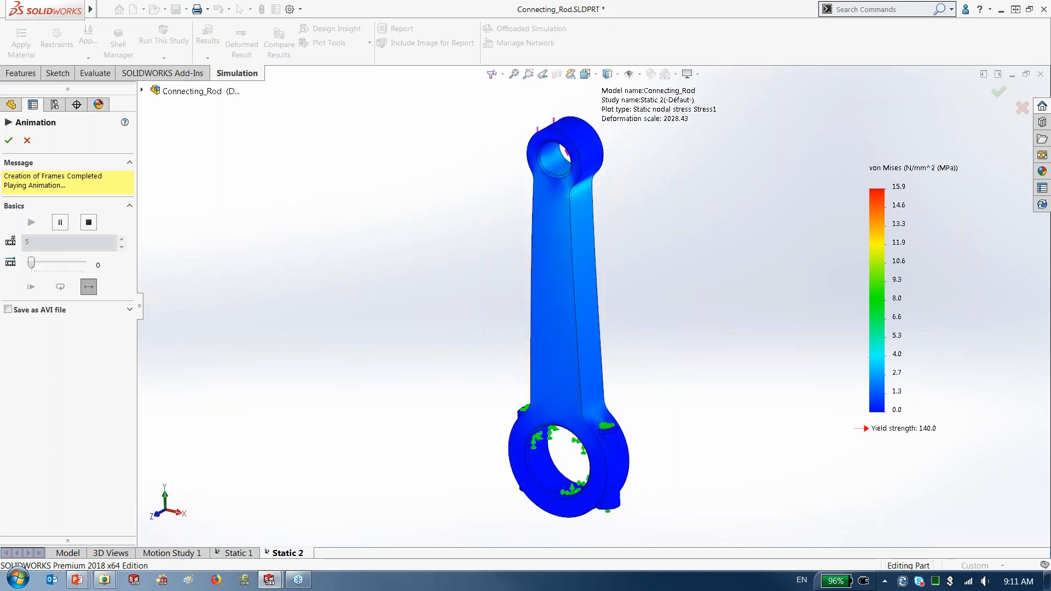
pyautogui.click(9, 141)
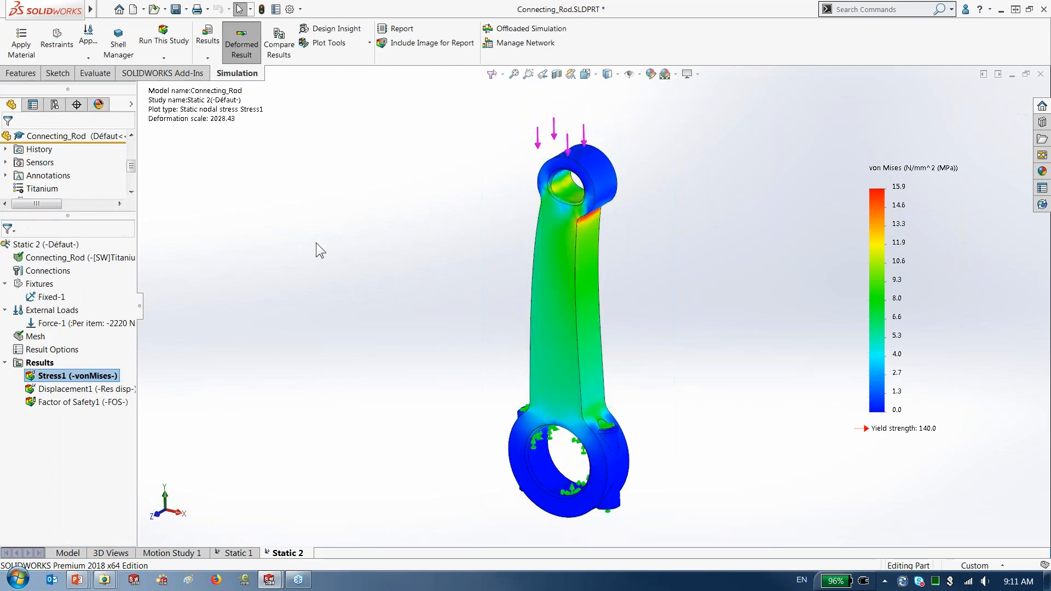
pyautogui.moveTo(313, 242); pyautogui.dragTo(322, 236, button='middle')
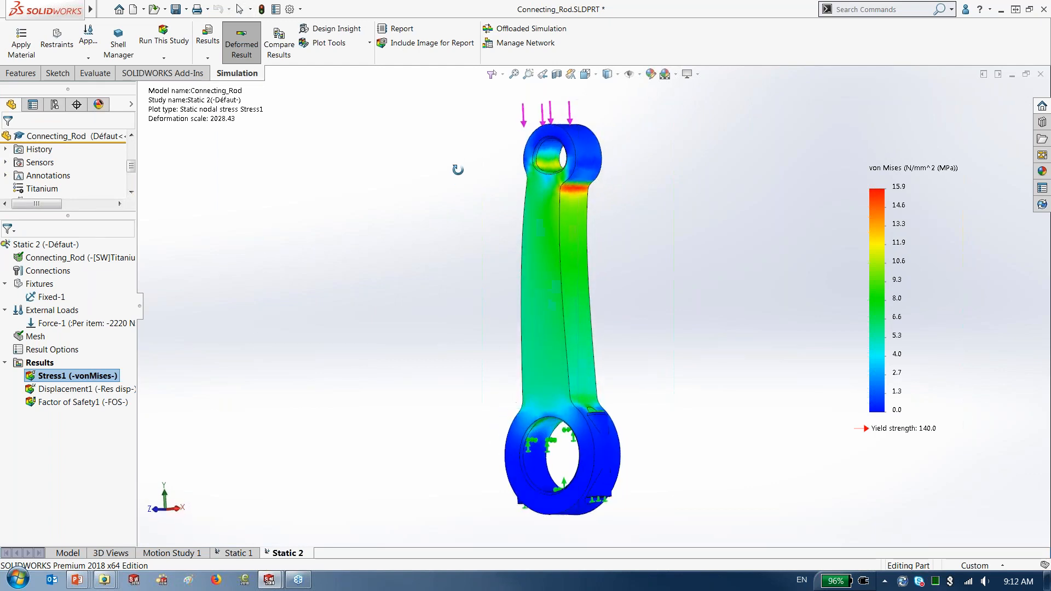
pyautogui.scroll(-5, 582, 181)
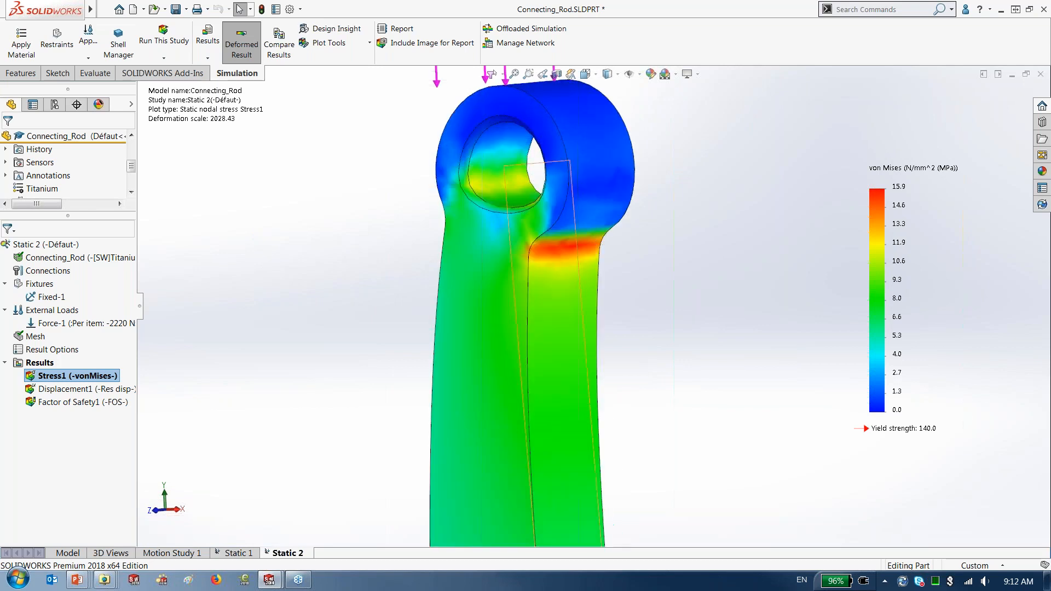
pyautogui.scroll(3, 658, 250)
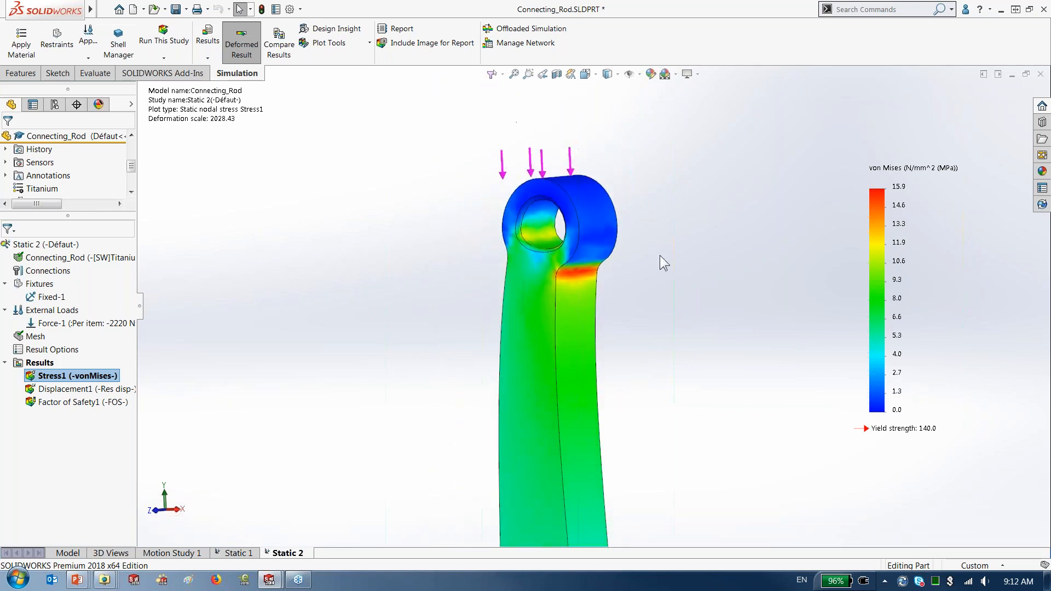
pyautogui.keyDown('ctrl'); pyautogui.moveTo(655, 310); pyautogui.dragTo(703, 269, button='middle'); pyautogui.keyUp('ctrl')
pyautogui.scroll(4, 689, 242)
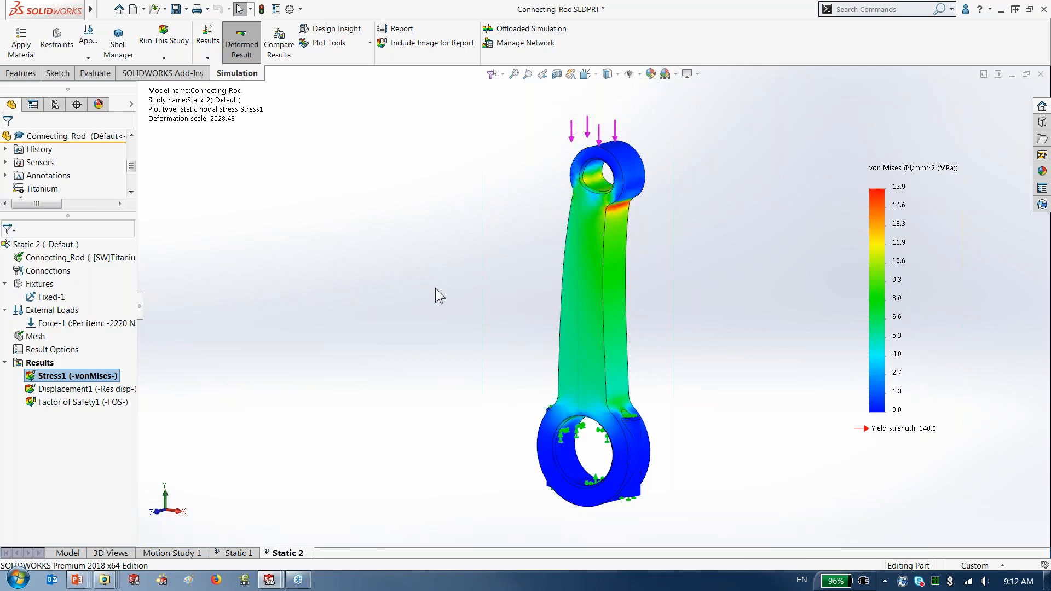
# - Review the Displacement1 and Factor of Safety1 plots, and return to the Stress1 plot in the trimetric view
pyautogui.doubleClick(63, 390)
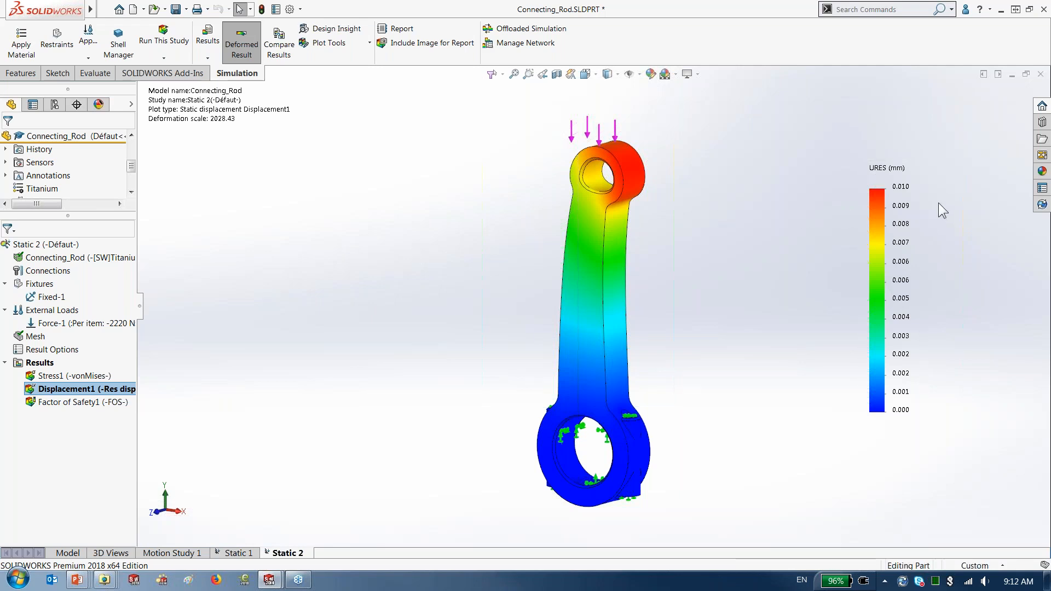
pyautogui.doubleClick(79, 402)
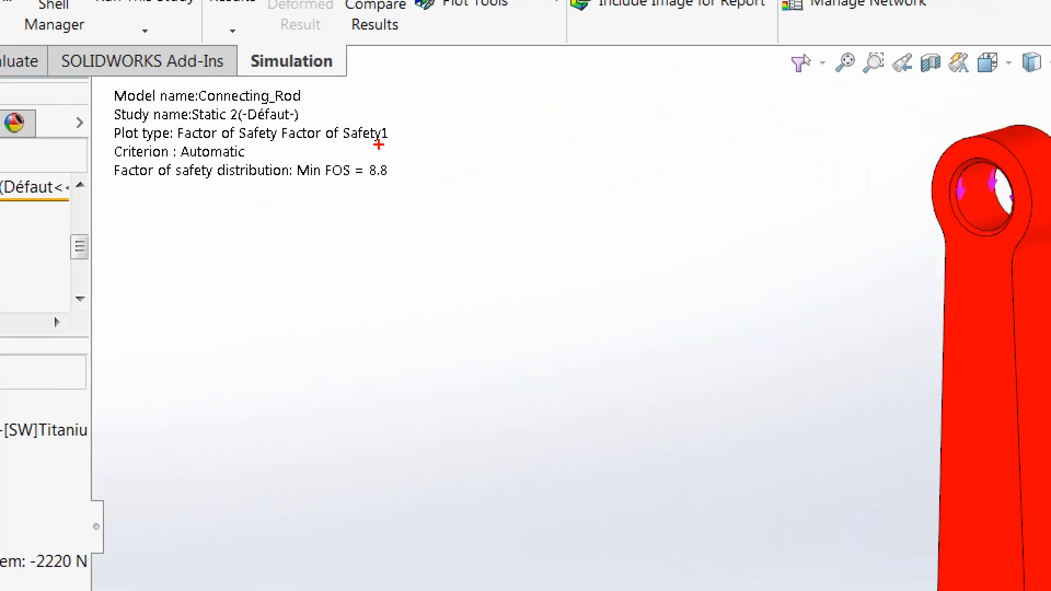
pyautogui.moveTo(379, 145)
pyautogui.mouseDown()
pyautogui.moveTo(328, 134)
pyautogui.moveTo(429, 220)
pyautogui.moveTo(375, 118)
pyautogui.mouseUp()
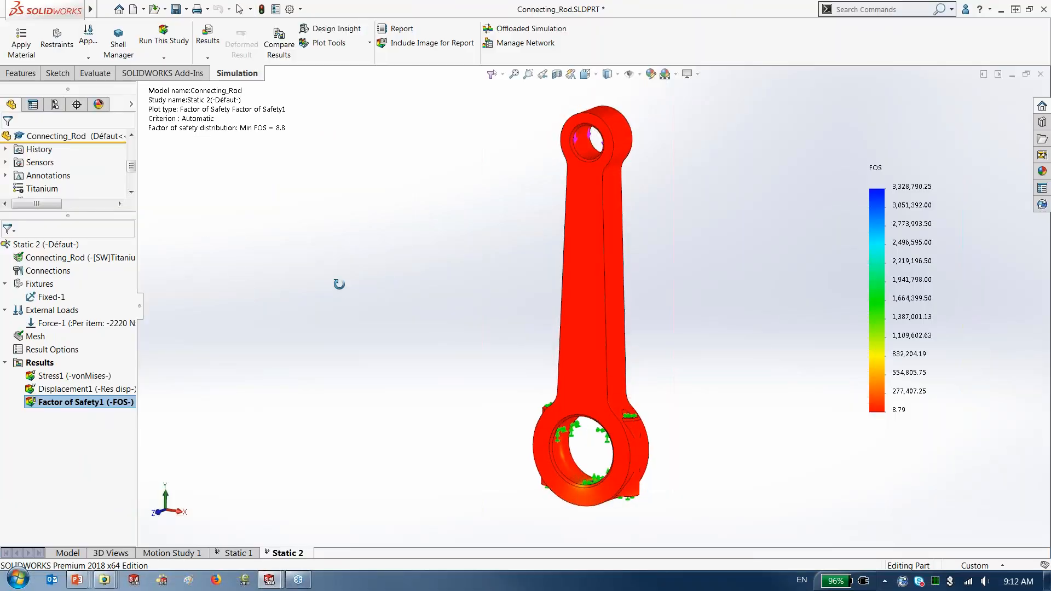
pyautogui.click(83, 377)
pyautogui.moveTo(313, 334); pyautogui.dragTo(358, 280, button='right')
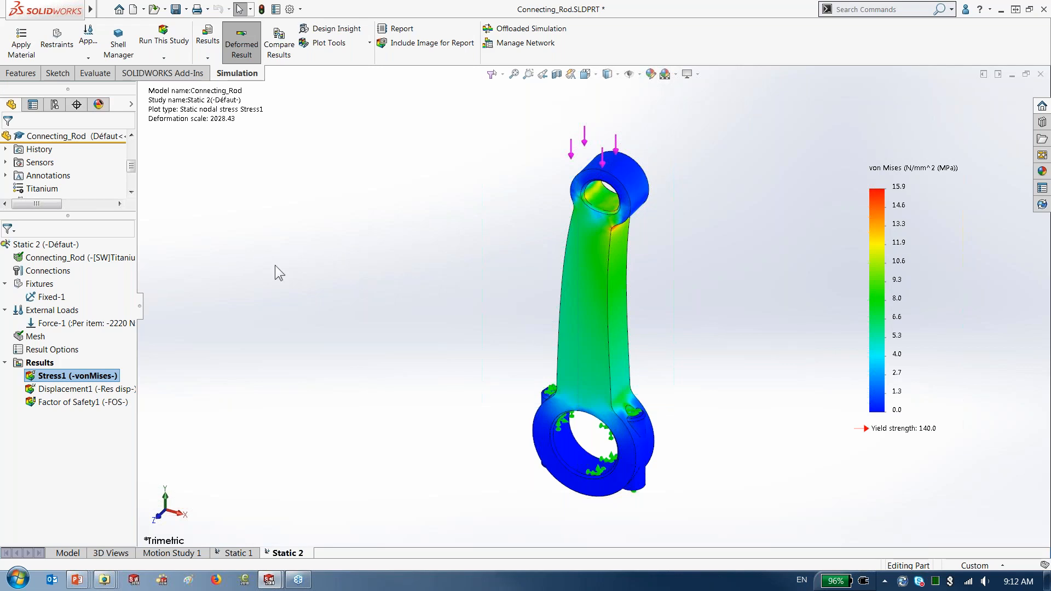
# - Add a Trend Tracker to study Static 2 and set the current results as its baseline, suppressing future save confirmations
pyautogui.rightClick(53, 247)
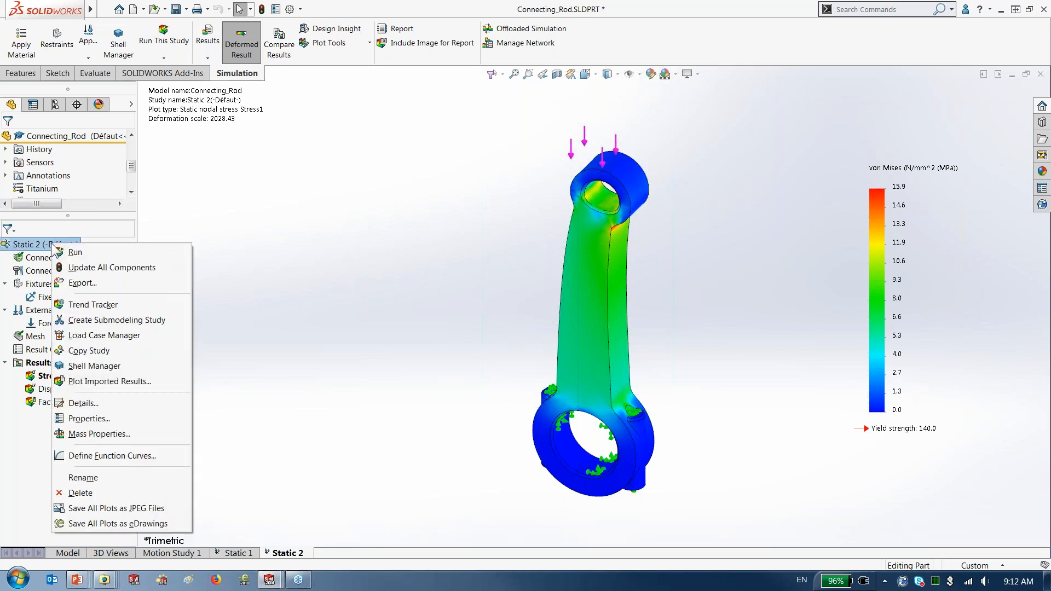
pyautogui.click(147, 306)
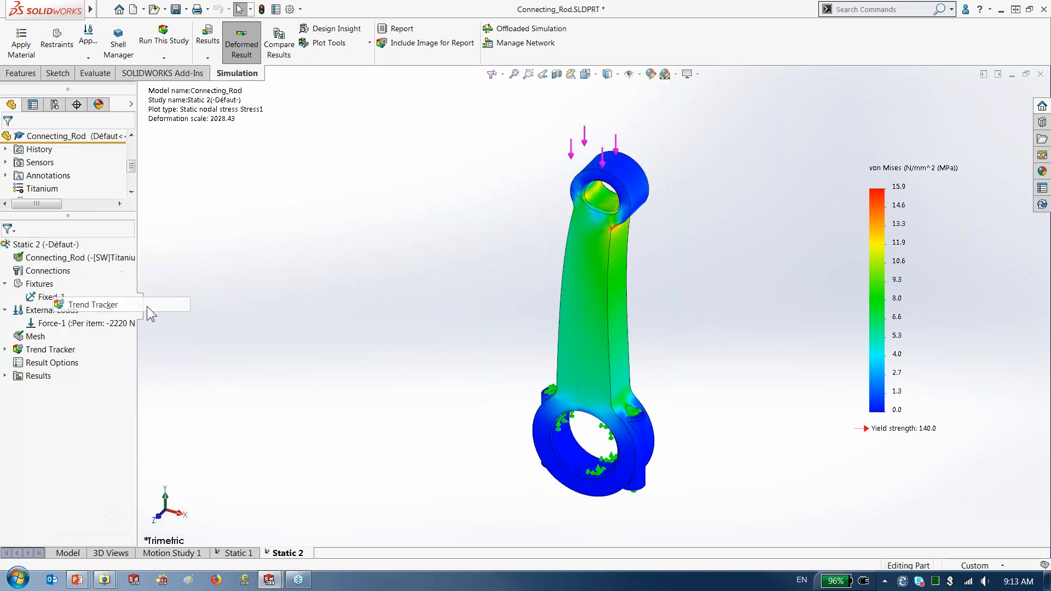
pyautogui.click(5, 349)
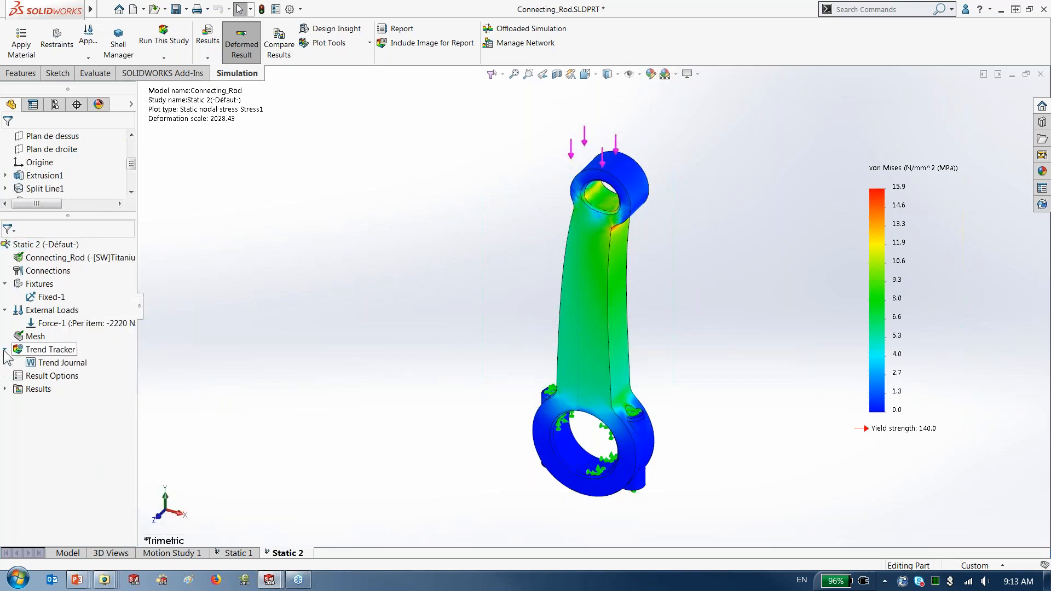
pyautogui.rightClick(49, 351)
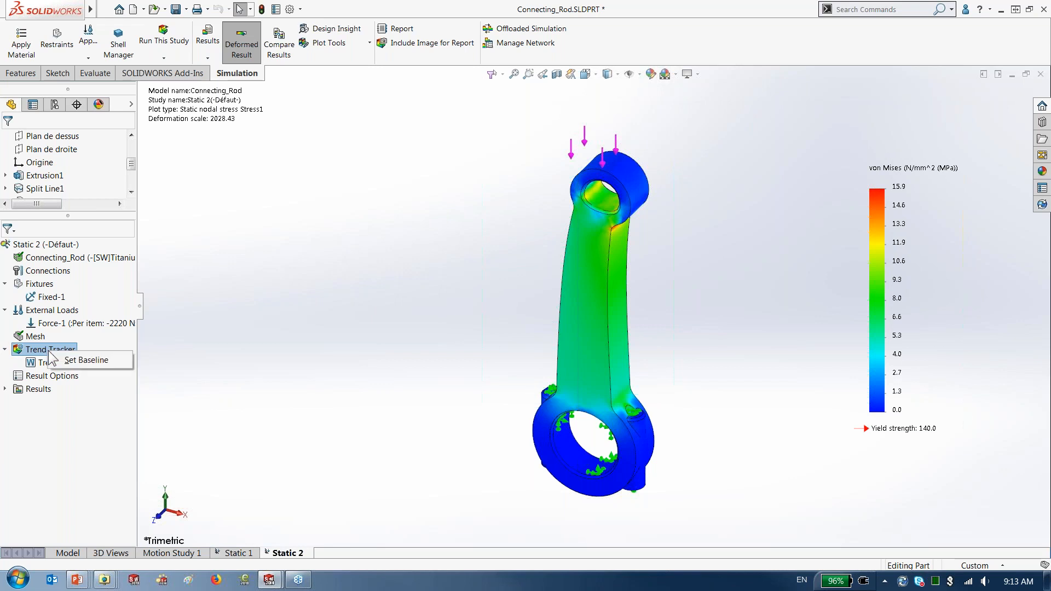
pyautogui.click(99, 363)
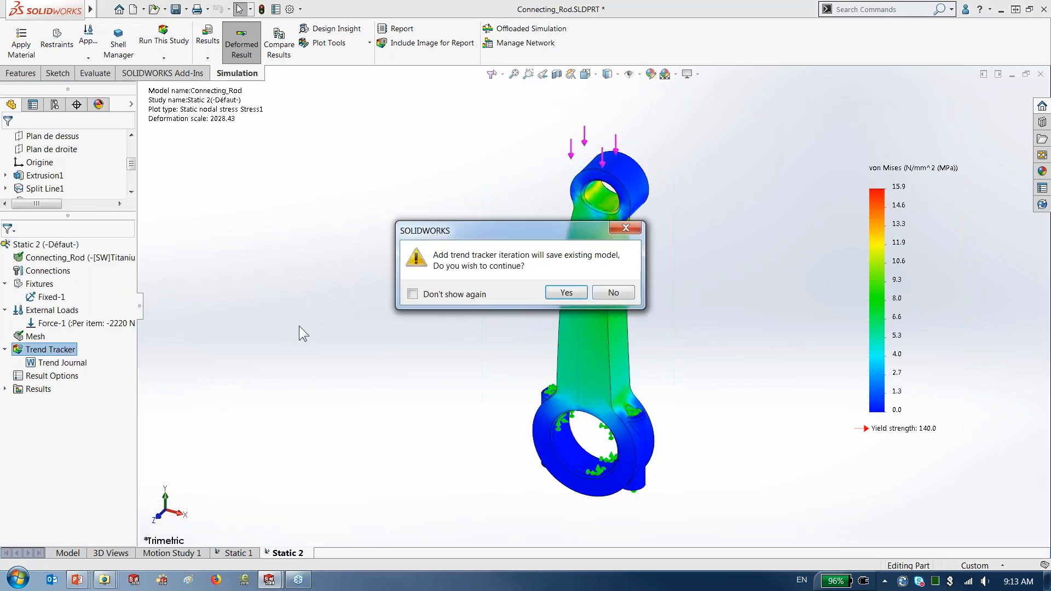
pyautogui.click(444, 296)
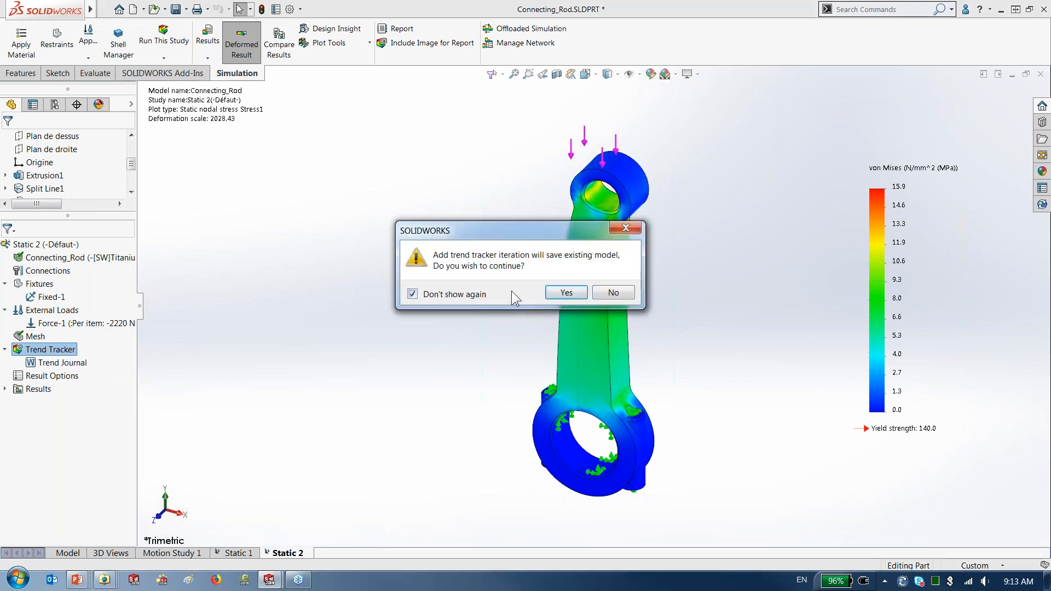
pyautogui.click(566, 292)
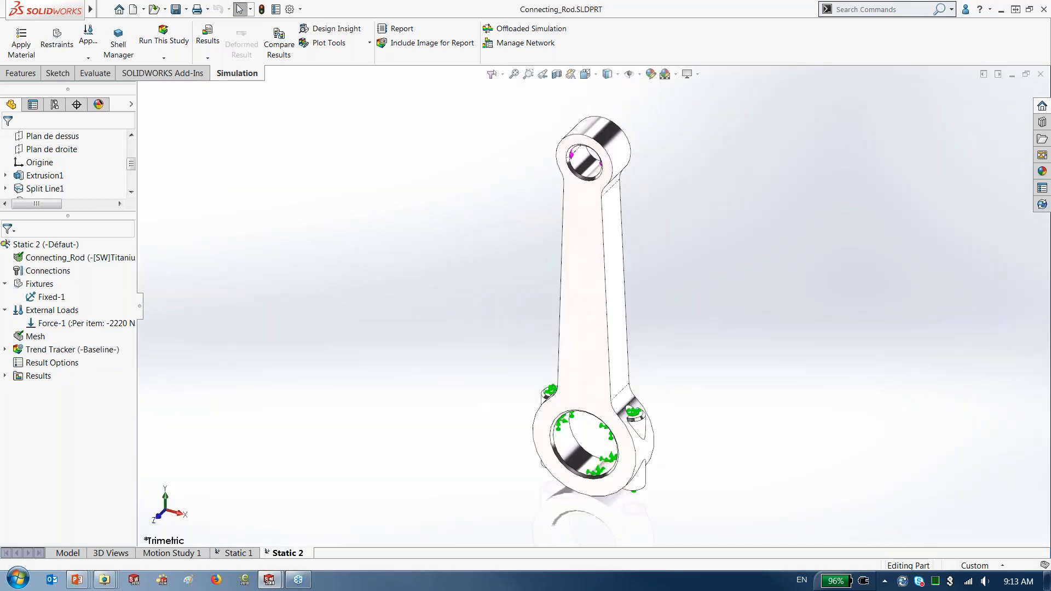
# - Expand the Trend Tracker items and inspect the baseline point in the Mass2 graph
pyautogui.click(6, 348)
pyautogui.click(51, 375)
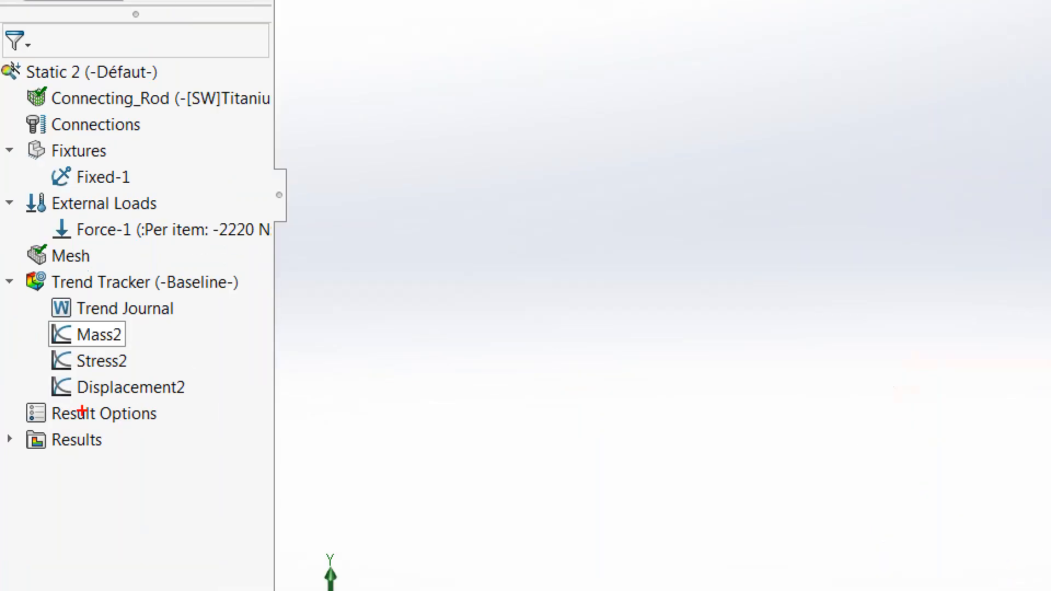
pyautogui.moveTo(63, 362); pyautogui.dragTo(81, 366)
pyautogui.moveTo(127, 308)
pyautogui.mouseDown()
pyautogui.moveTo(26, 343)
pyautogui.moveTo(114, 411)
pyautogui.moveTo(130, 296)
pyautogui.mouseUp()
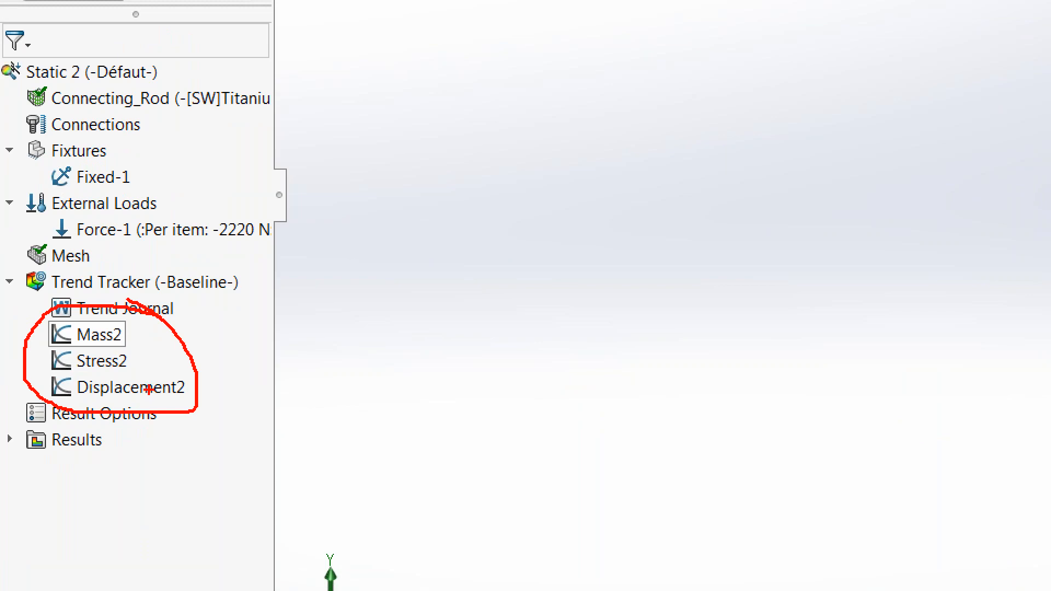
pyautogui.press('Escape')
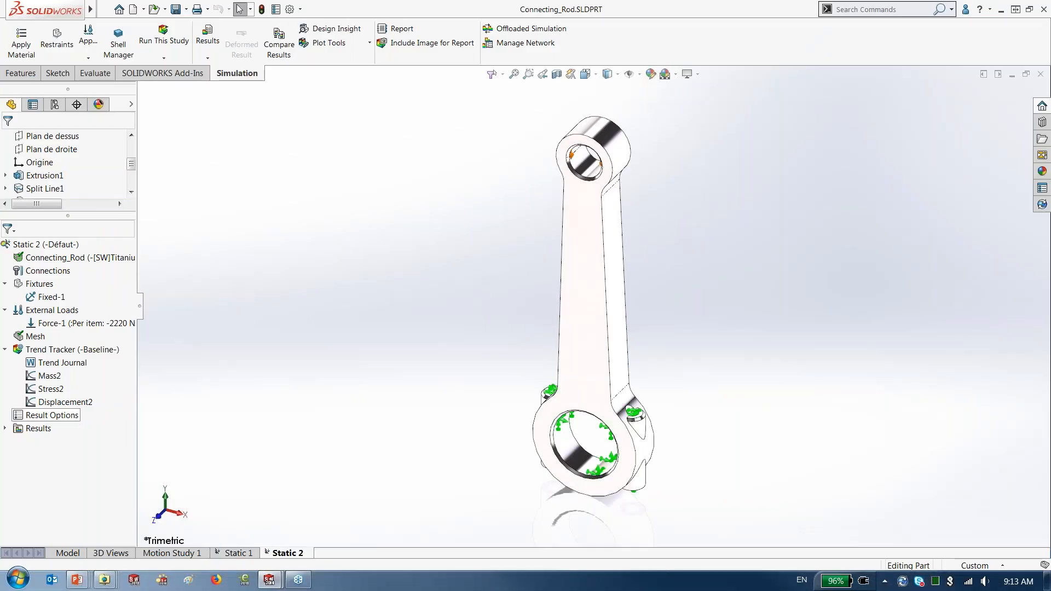
pyautogui.doubleClick(49, 376)
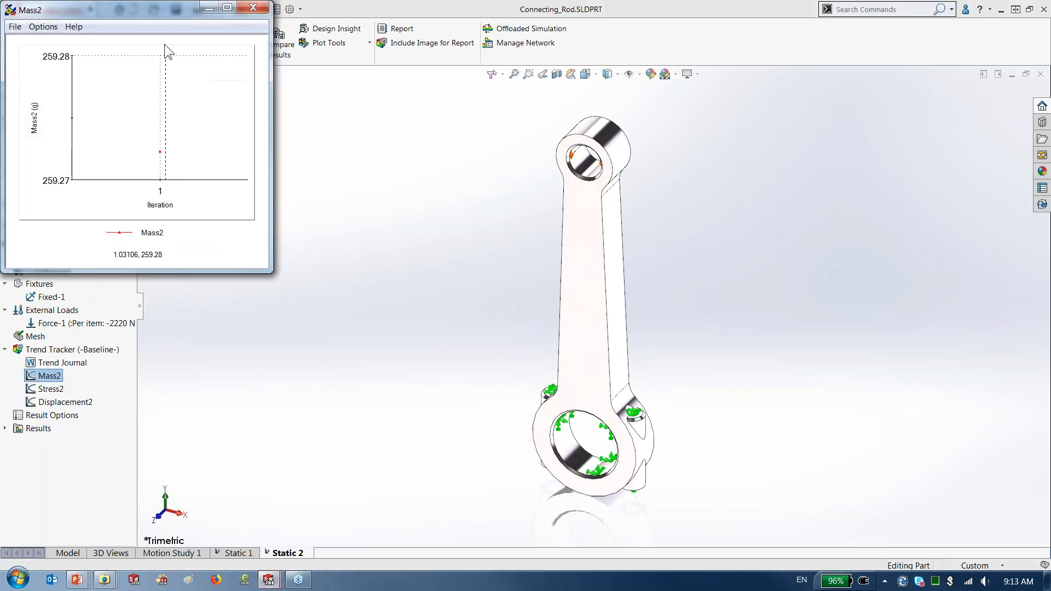
pyautogui.moveTo(187, 25); pyautogui.dragTo(371, 91)
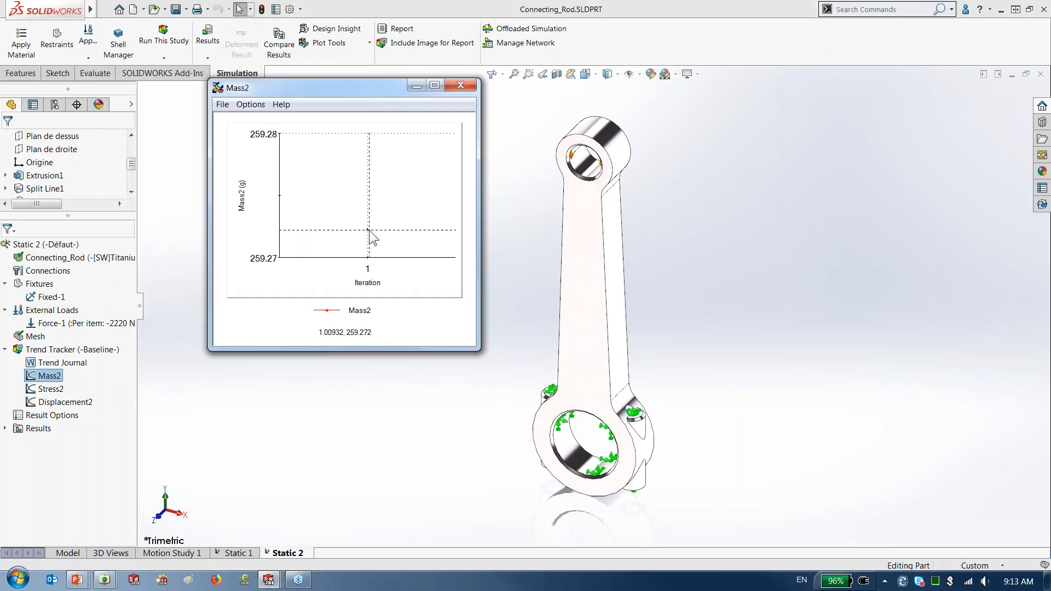
pyautogui.click(461, 85)
# - Inspect the baseline points in the Stress2 and Displacement2 trend graphs, closing each graph
pyautogui.click(49, 390)
pyautogui.doubleClick(49, 389)
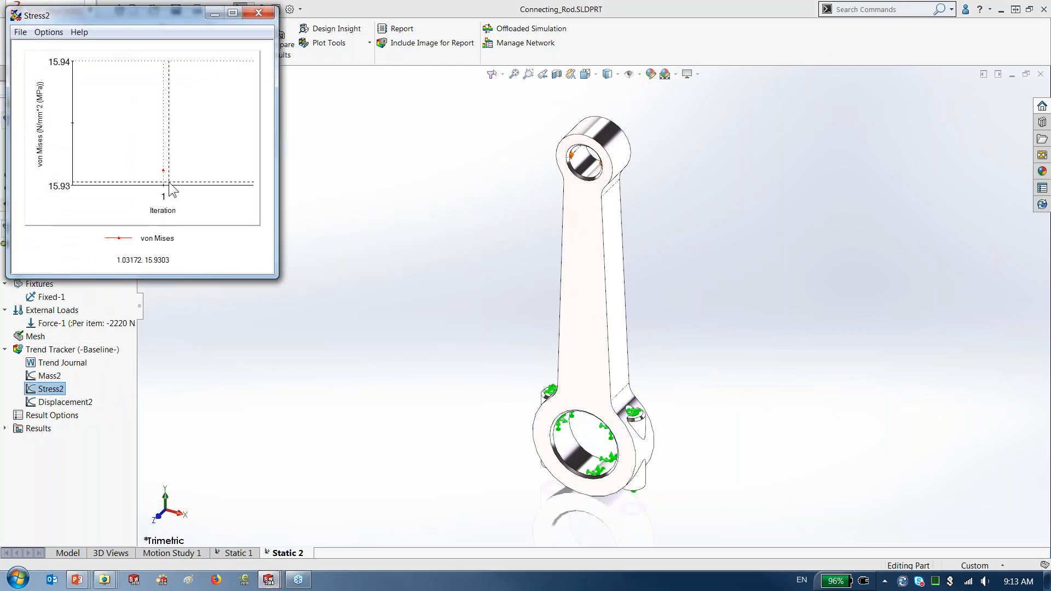
pyautogui.click(260, 16)
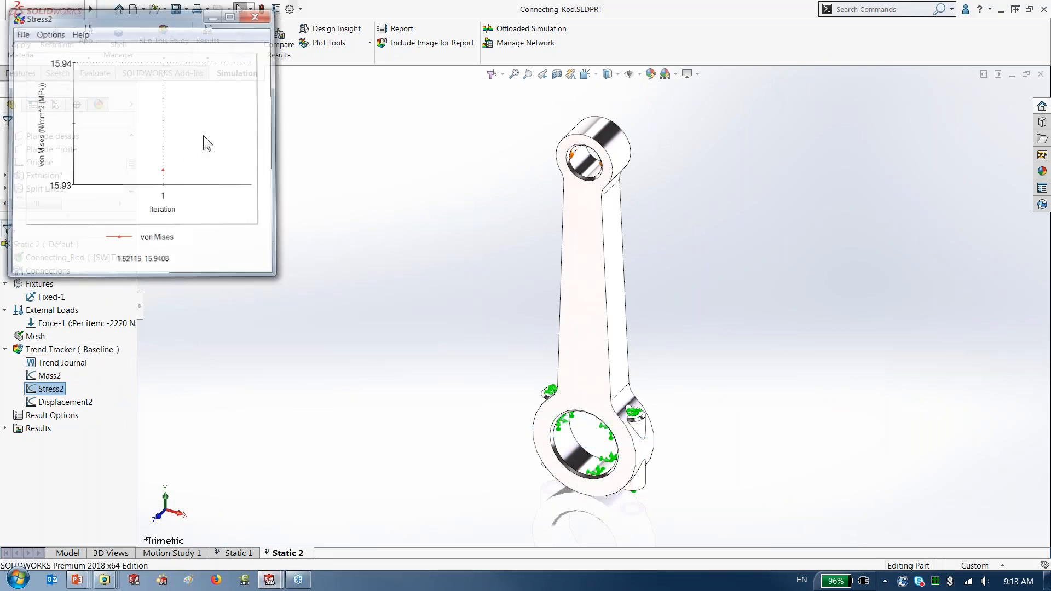
pyautogui.doubleClick(65, 401)
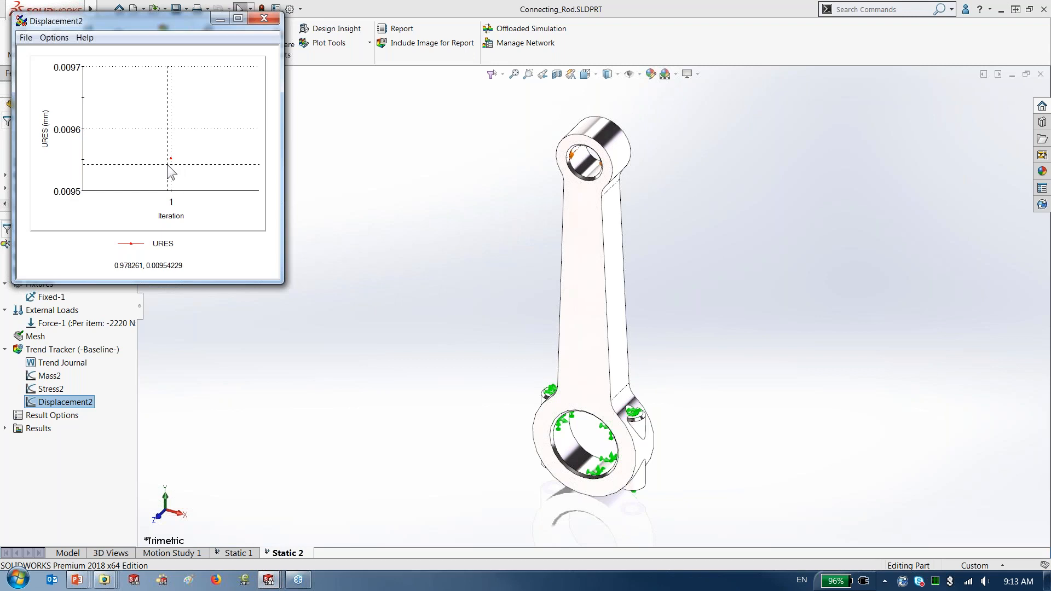
pyautogui.click(266, 18)
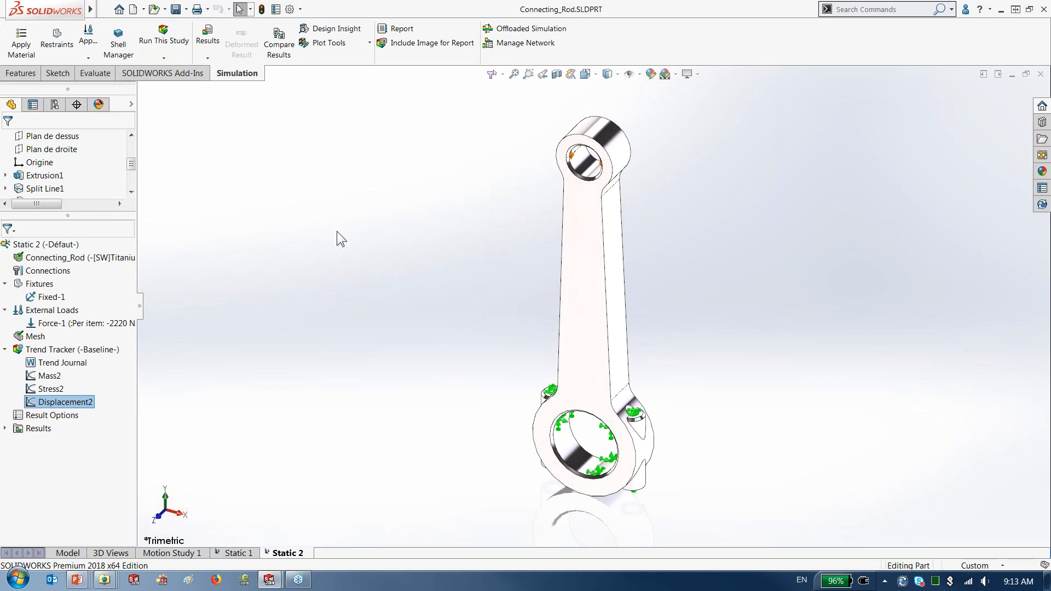
# - Set the depth of the connecting rod's Extrusion1 to 14 mm and rebuild the part
pyautogui.click(595, 339)
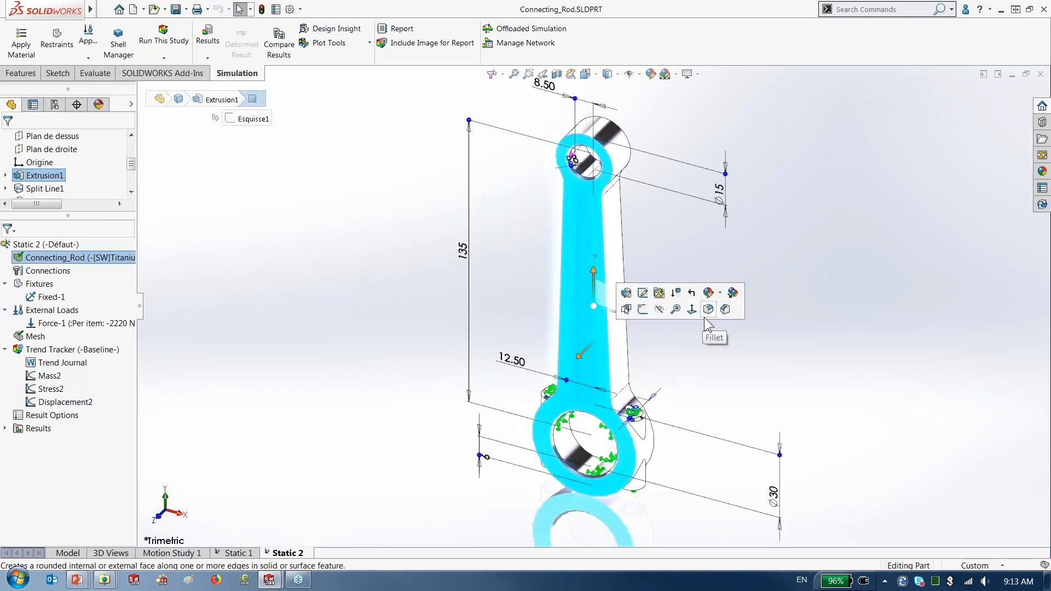
pyautogui.doubleClick(634, 411)
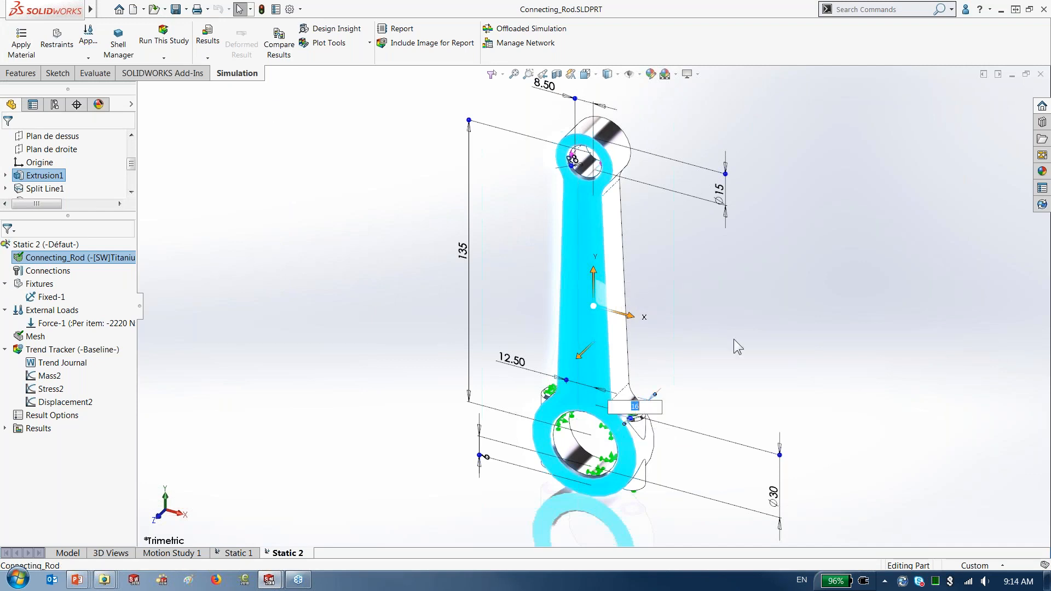
pyautogui.write('14')
pyautogui.press('Return')
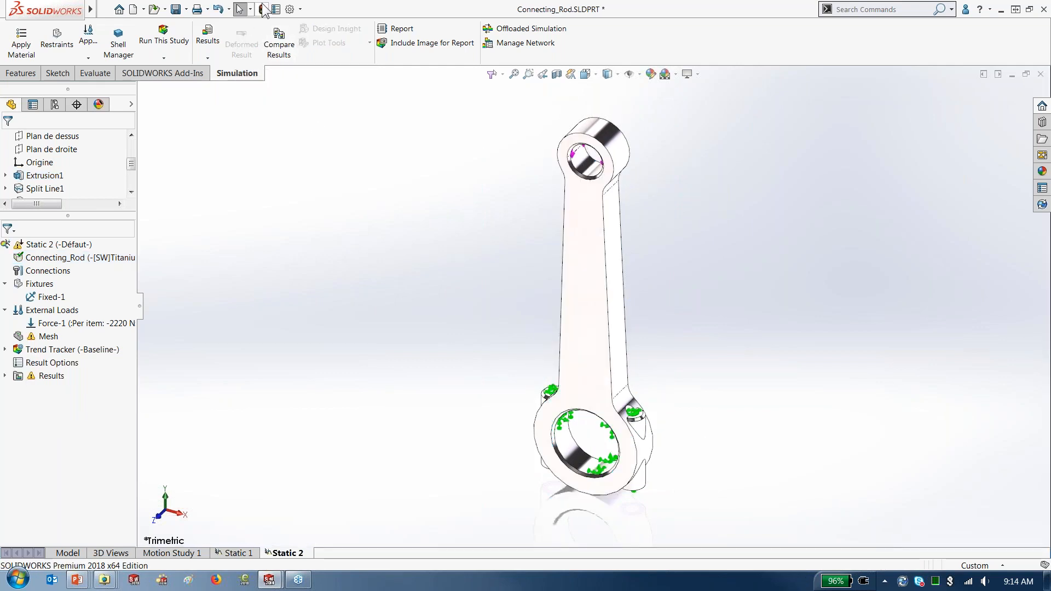
# - Review the outdated mesh and results warnings for Static 2, and rerun the study
pyautogui.rightClick(24, 244)
pyautogui.click(54, 254)
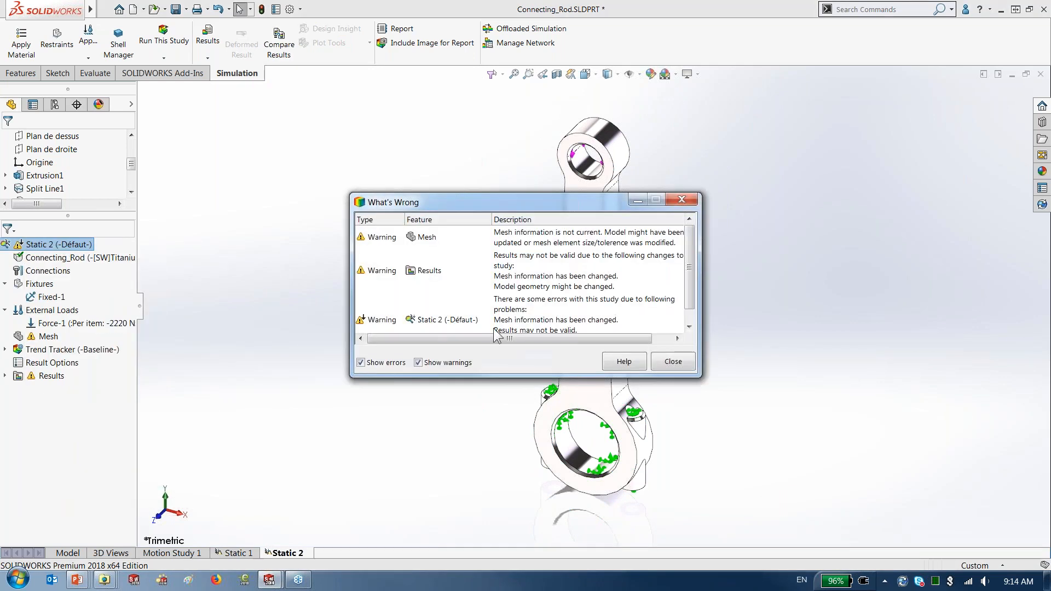
pyautogui.click(503, 240)
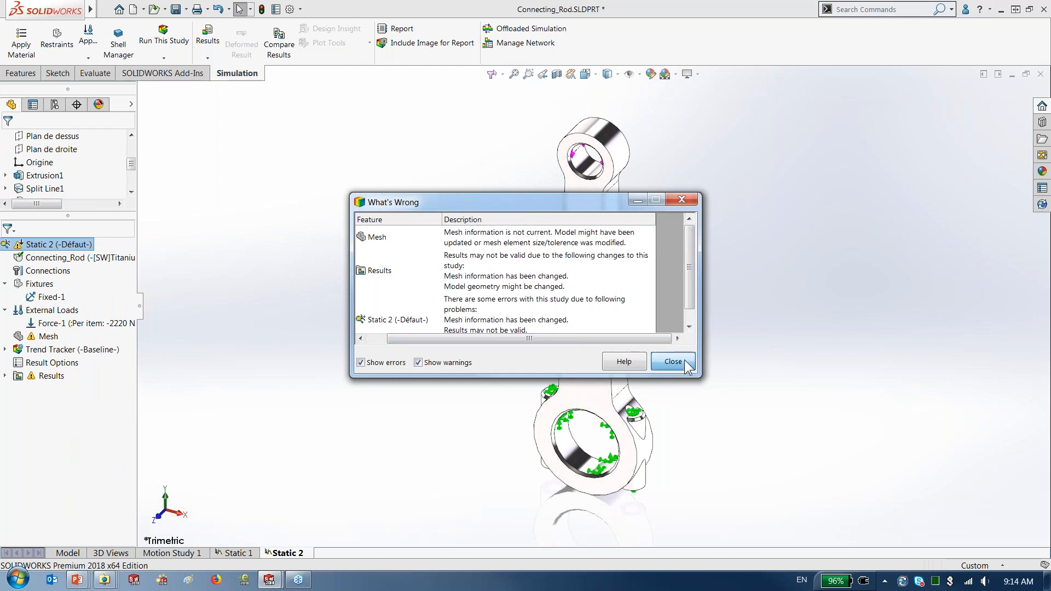
pyautogui.click(673, 361)
pyautogui.click(164, 36)
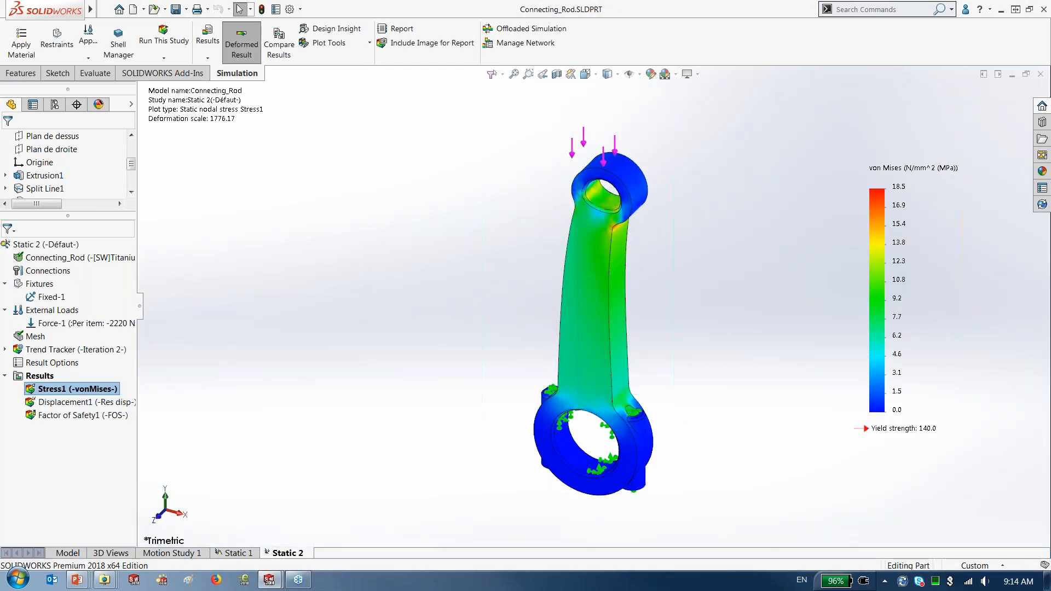
# - Open the Mass2 trend graph to compare the rod's mass between the baseline and the second iteration
pyautogui.click(4, 349)
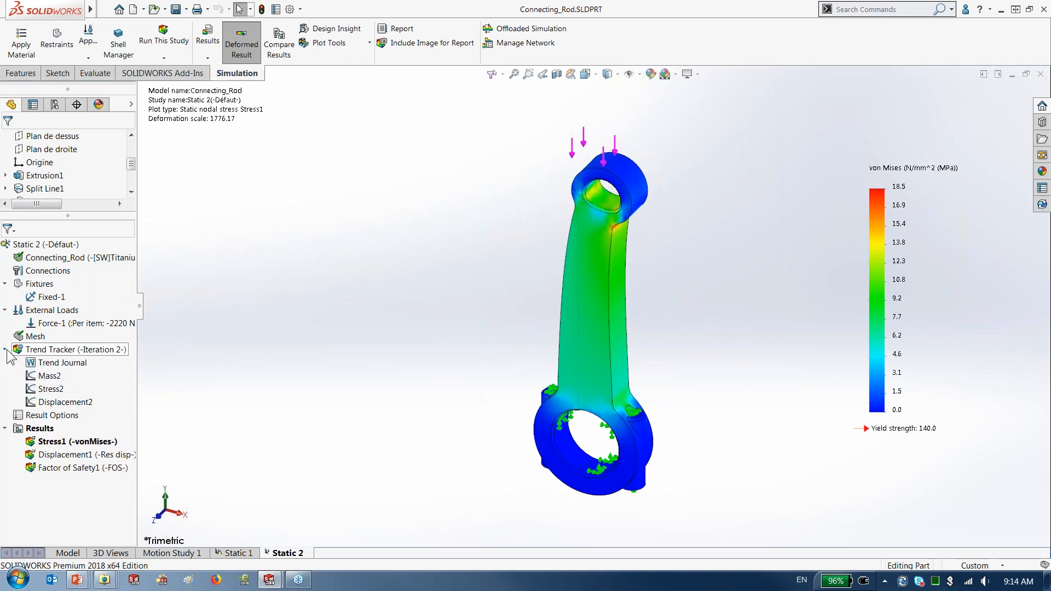
pyautogui.doubleClick(50, 377)
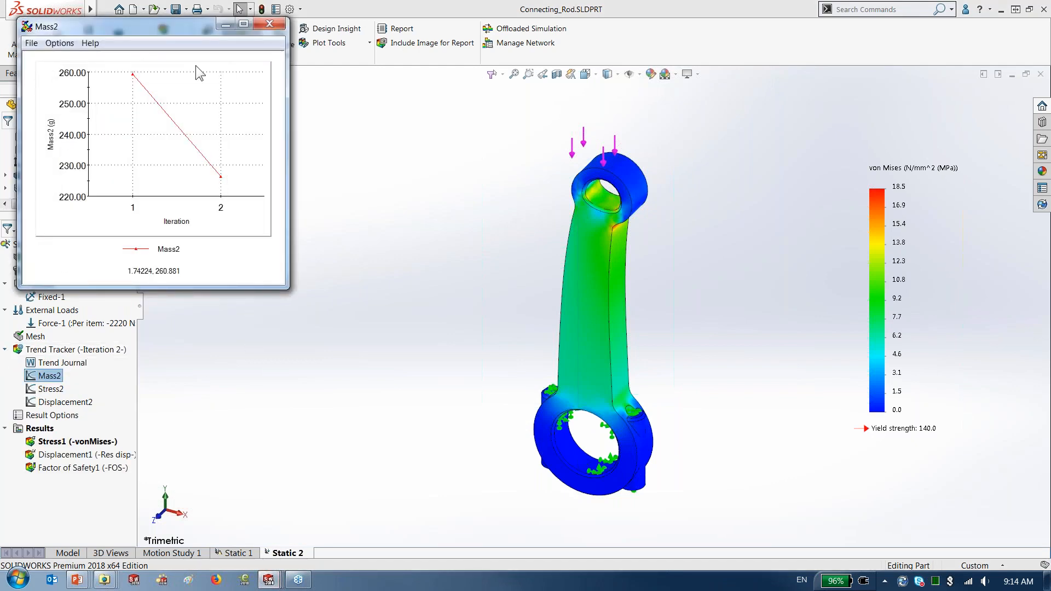
pyautogui.moveTo(174, 25); pyautogui.dragTo(290, 33)
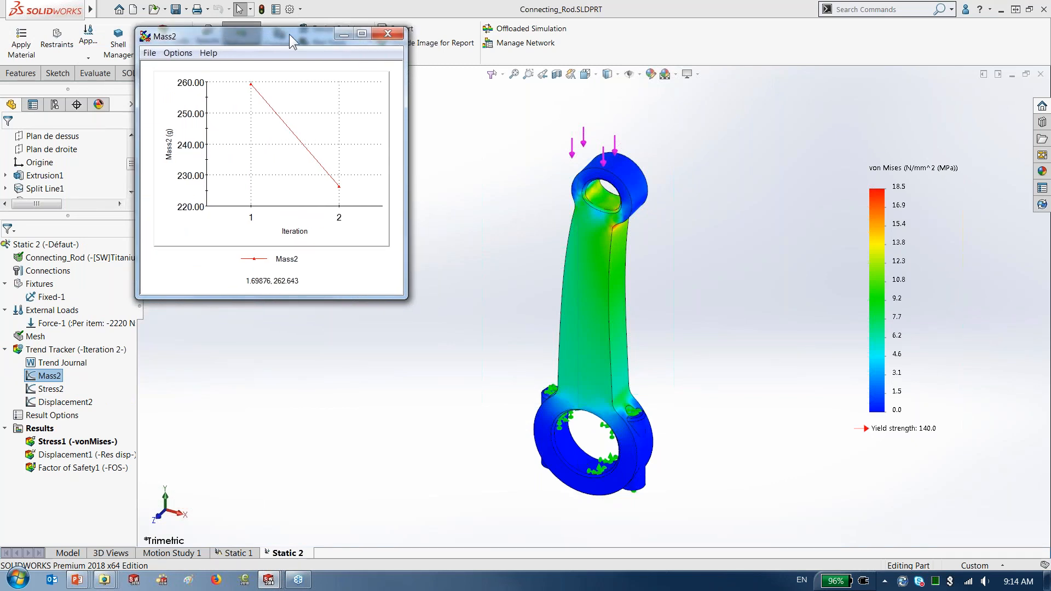
# - Compare the baseline and second iteration in the Stress2, Mass2 and Displacement2 trend graphs, closing each graph after viewing
pyautogui.doubleClick(51, 388)
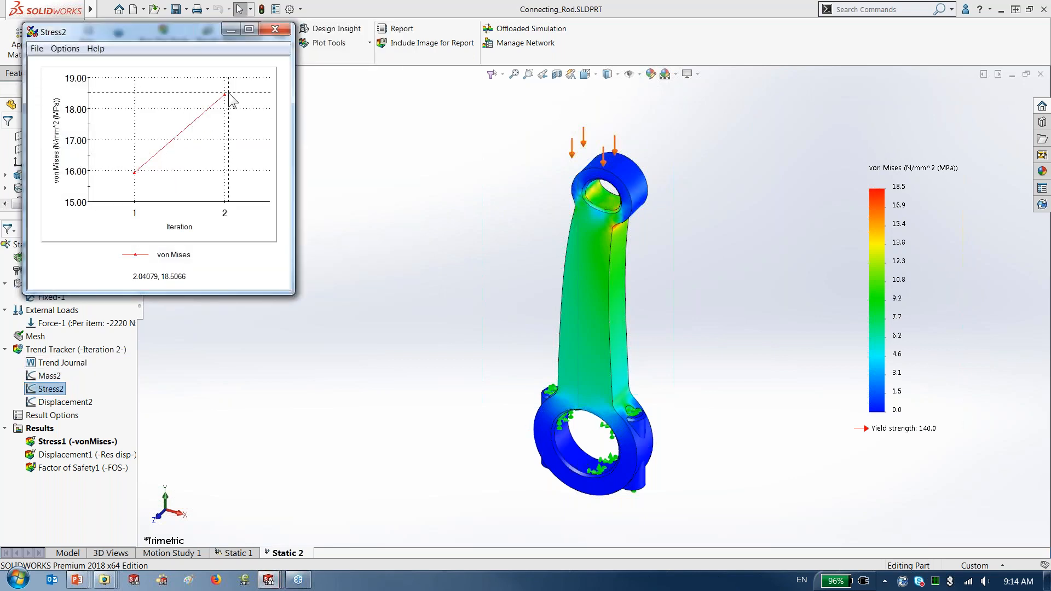
pyautogui.click(276, 29)
pyautogui.doubleClick(49, 375)
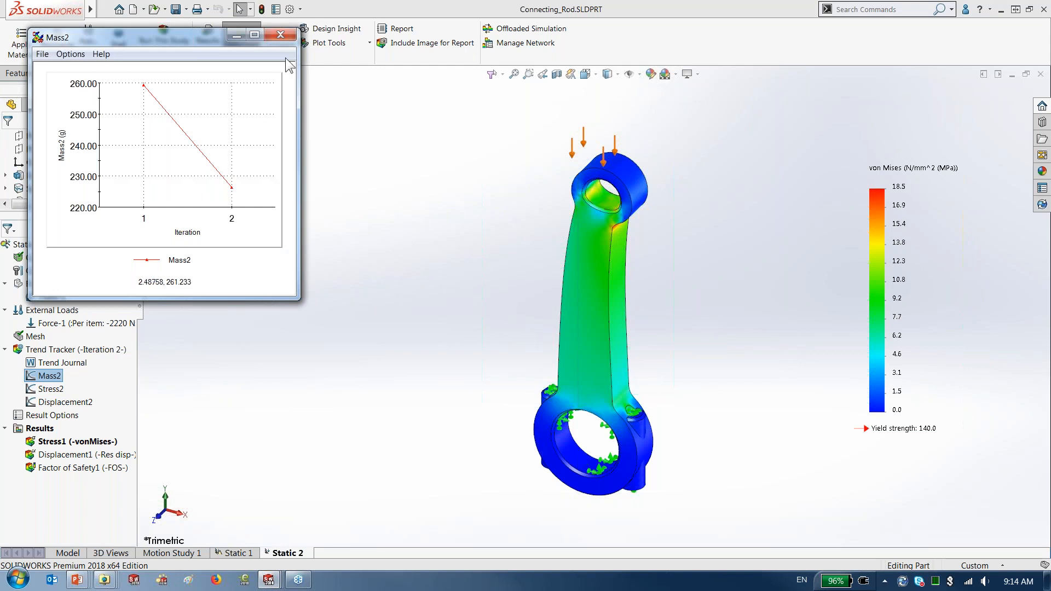
pyautogui.click(279, 34)
pyautogui.doubleClick(63, 402)
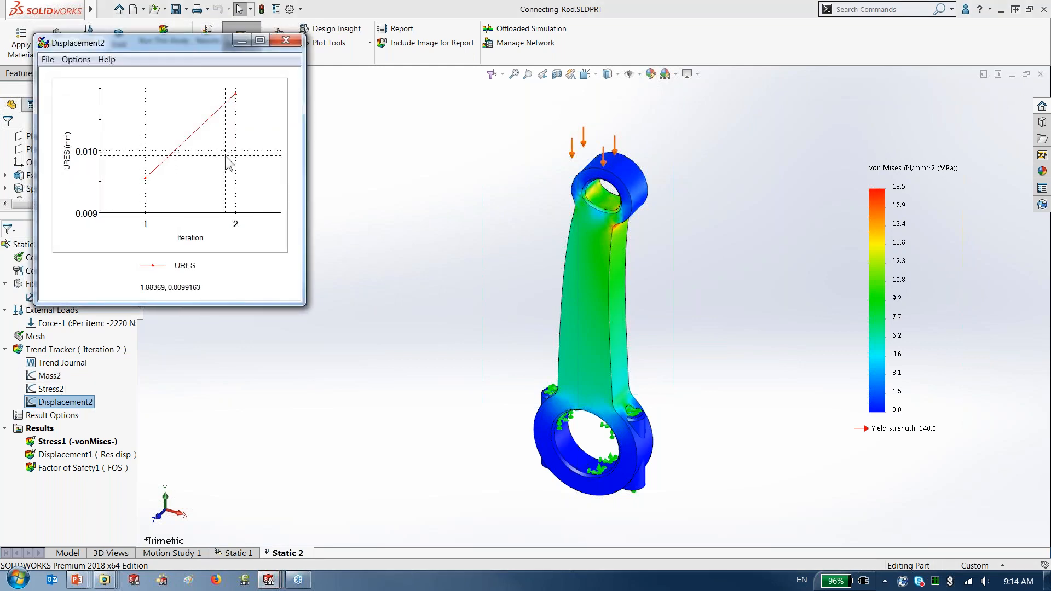
pyautogui.click(286, 41)
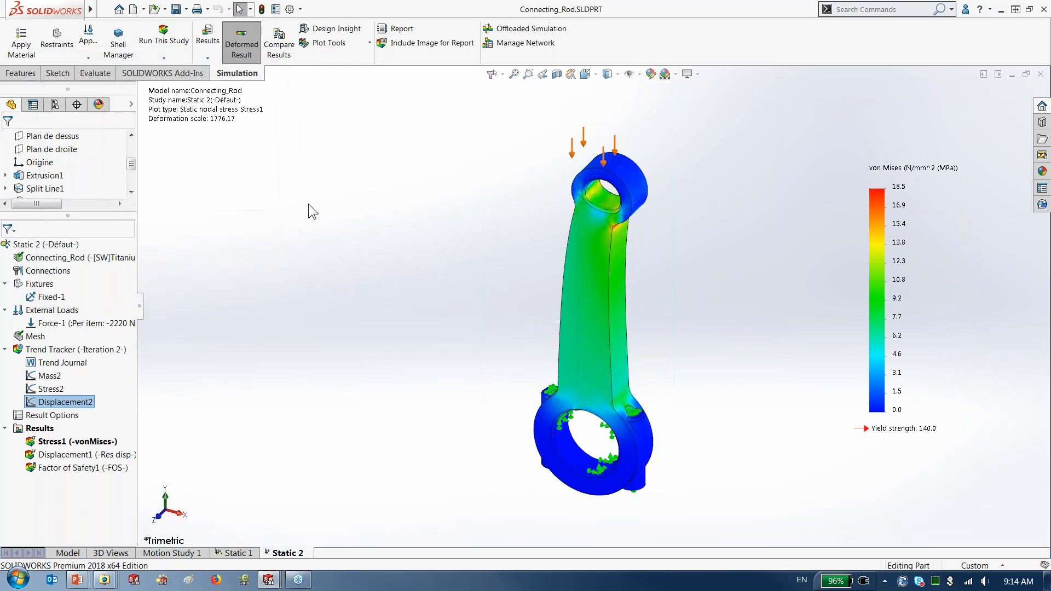
# - Unsuppress the Cut-Extrude1 feature in the connecting rod model and rerun the Static 2 study
pyautogui.click(78, 552)
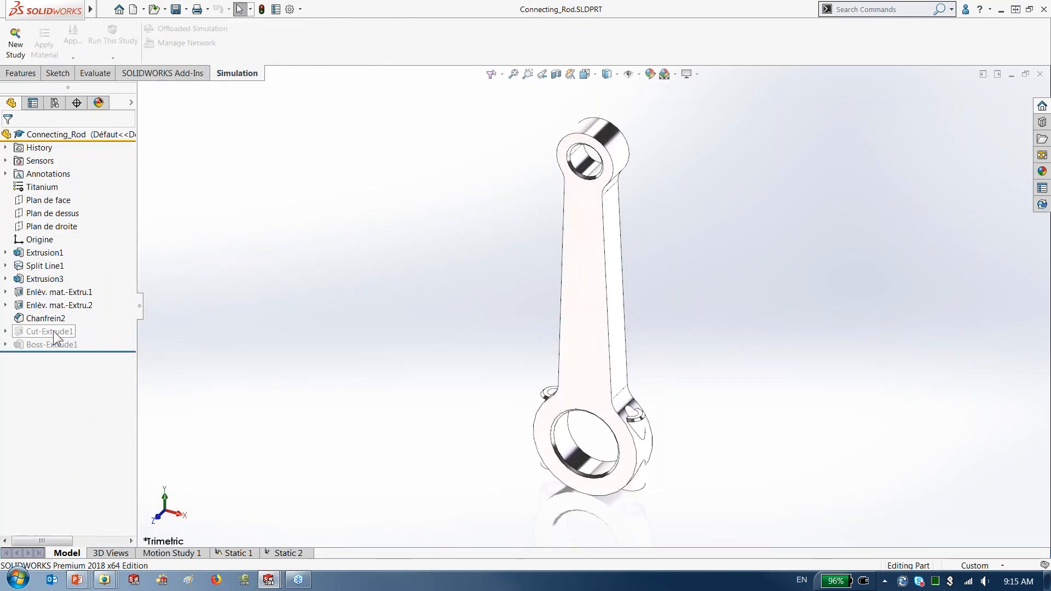
pyautogui.click(47, 331)
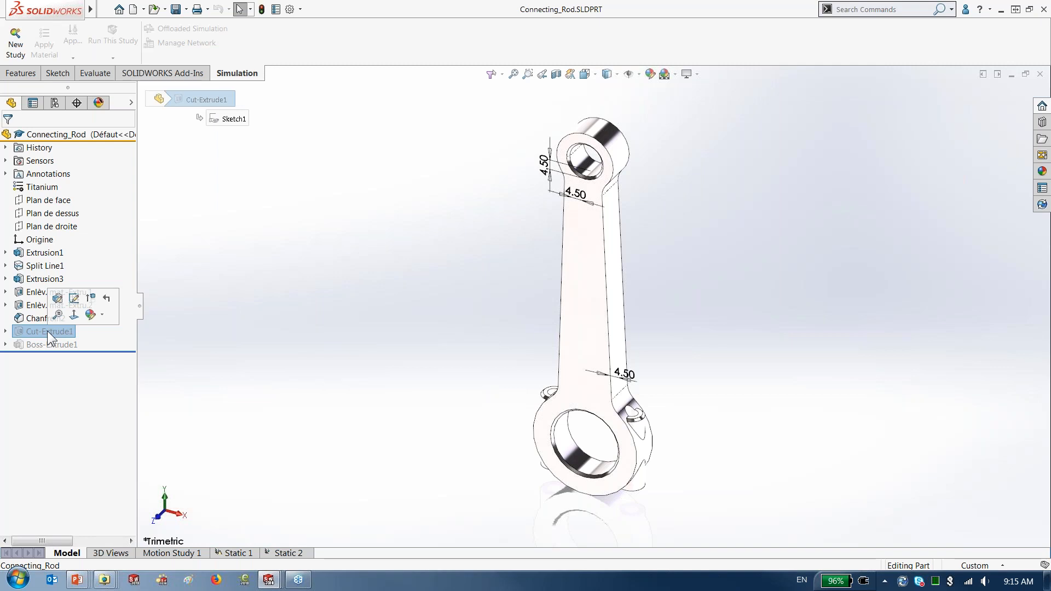
pyautogui.click(93, 304)
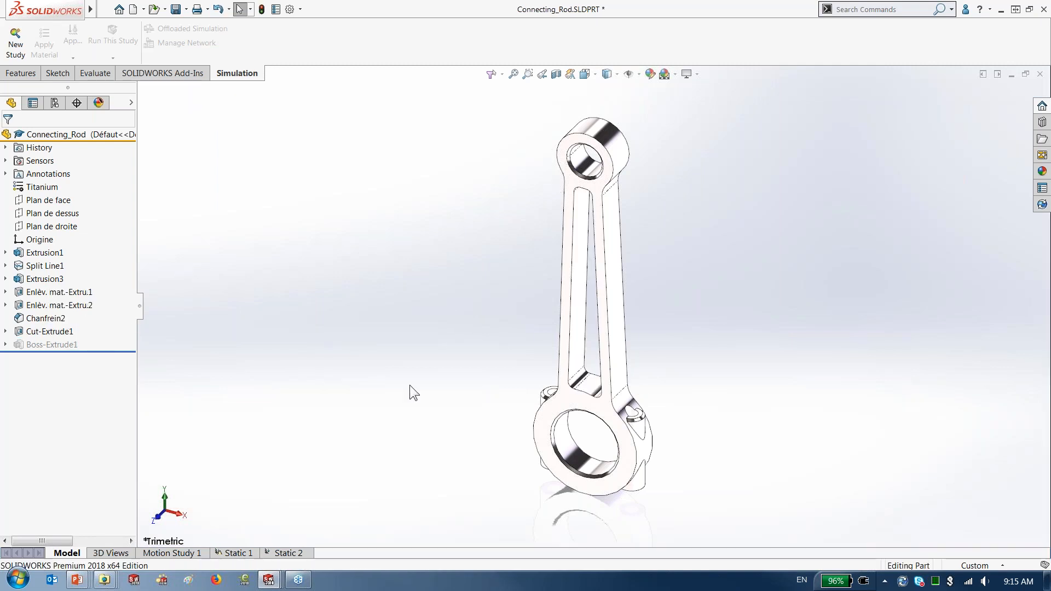
pyautogui.click(289, 552)
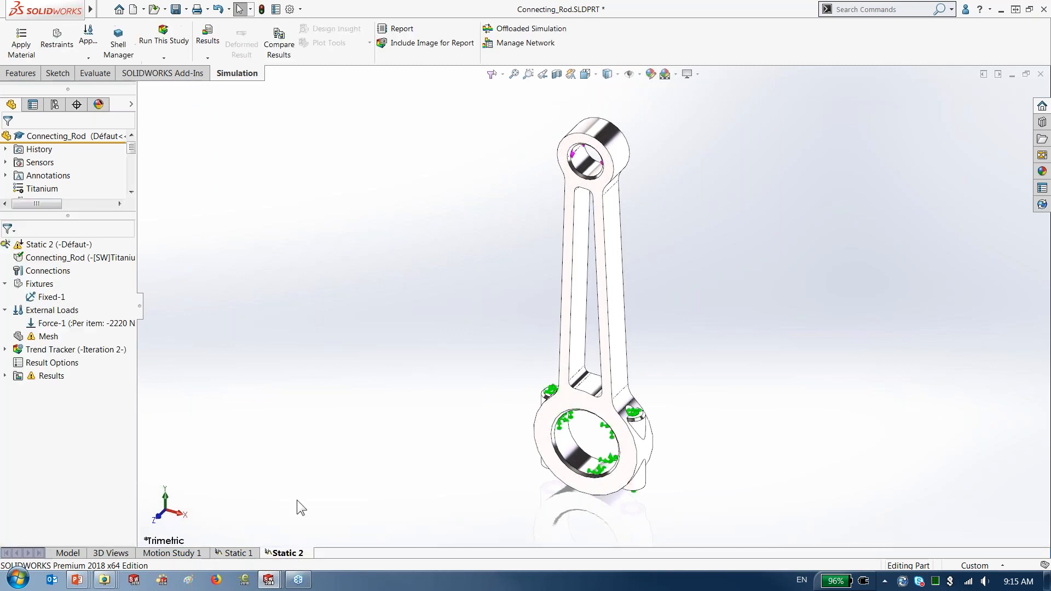
pyautogui.click(161, 32)
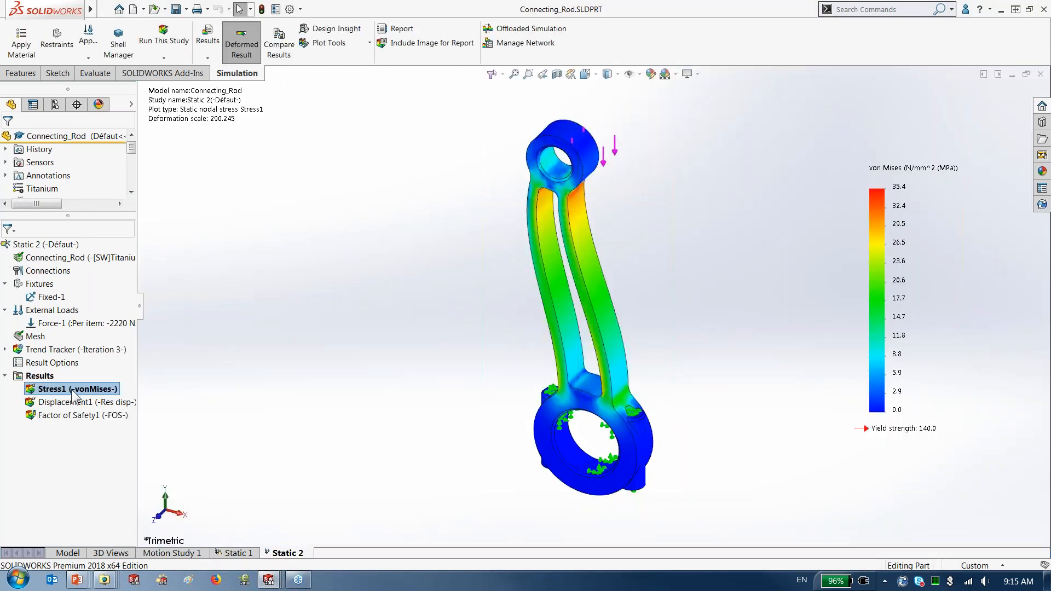
# - Review the Displacement1 and Stress1 result plots, and play the deformation animation of the von Mises stress plot
pyautogui.doubleClick(88, 403)
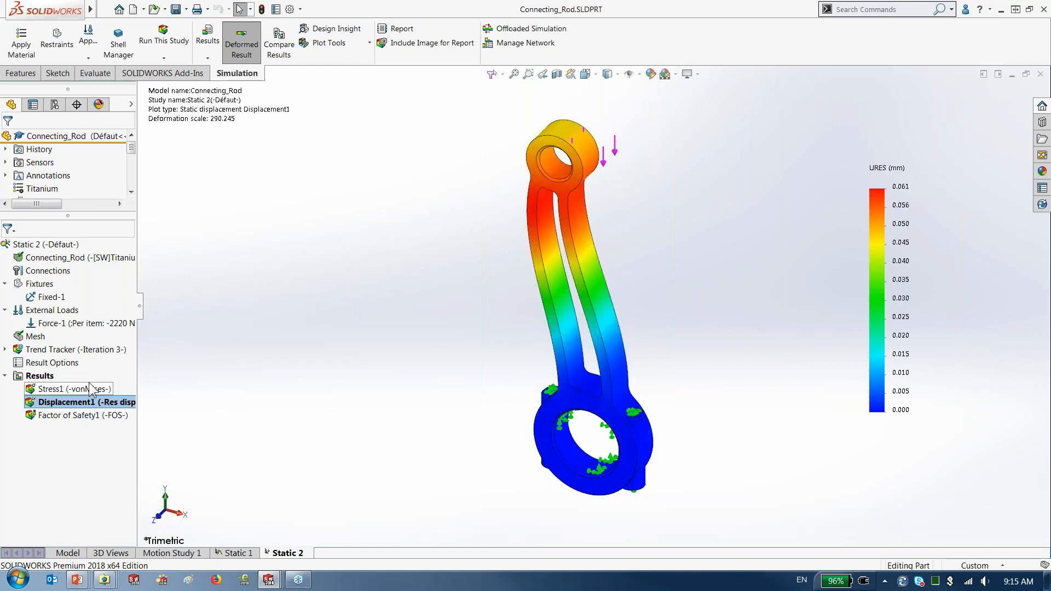
pyautogui.doubleClick(76, 389)
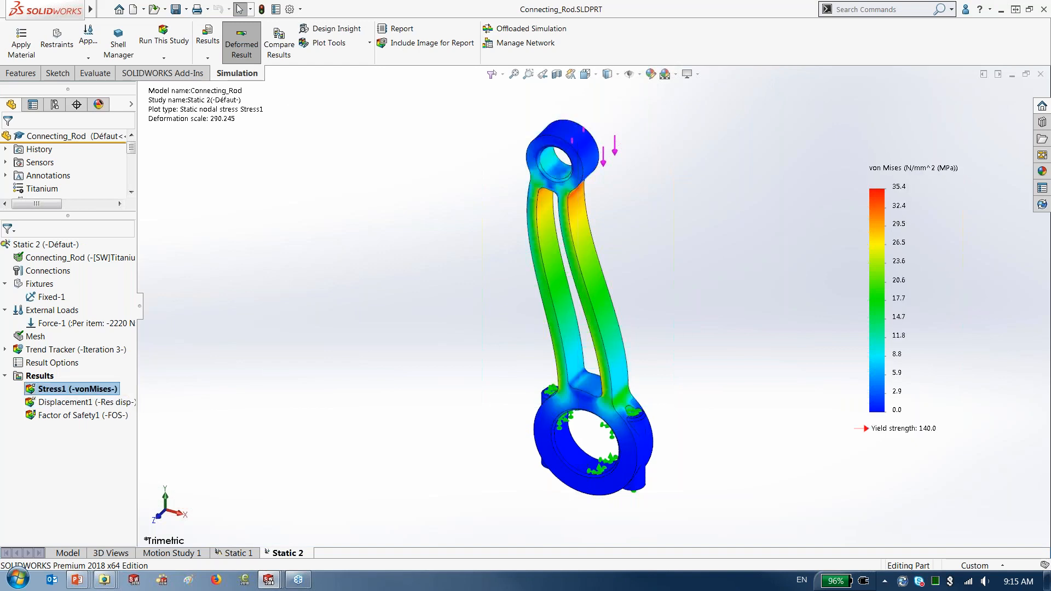
pyautogui.rightClick(85, 388)
pyautogui.click(128, 182)
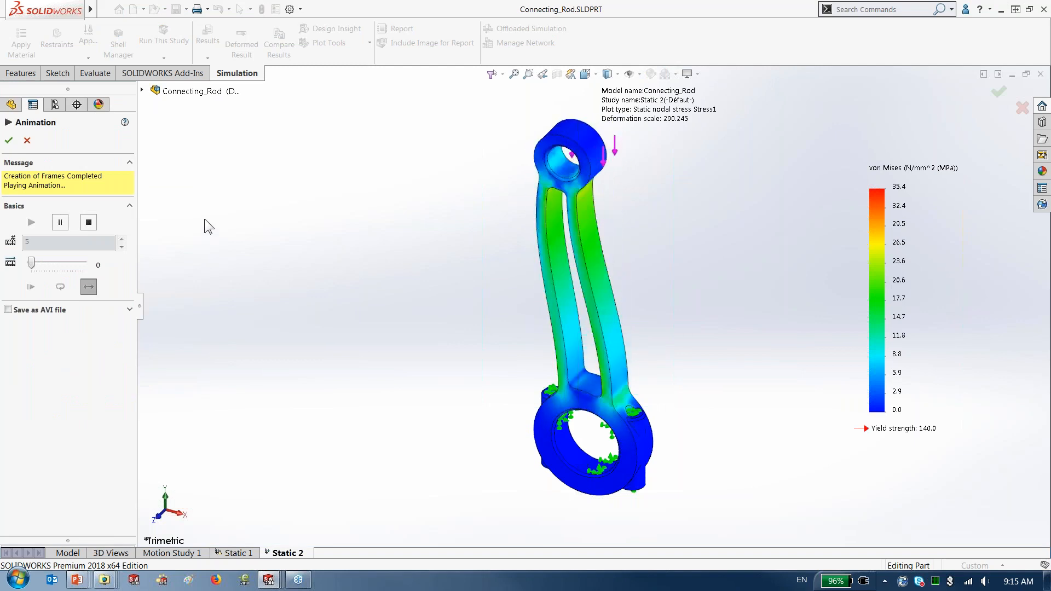
pyautogui.click(27, 140)
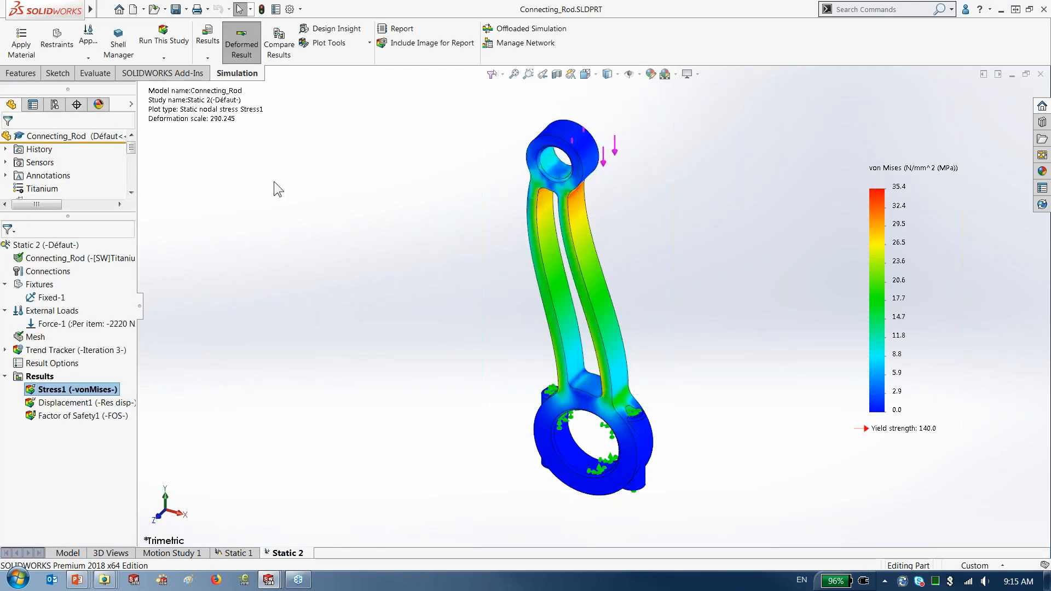
# - Examine the third iteration in the Mass2 and Stress2 trend graphs, and display the Factor of Safety1 plot
pyautogui.click(6, 351)
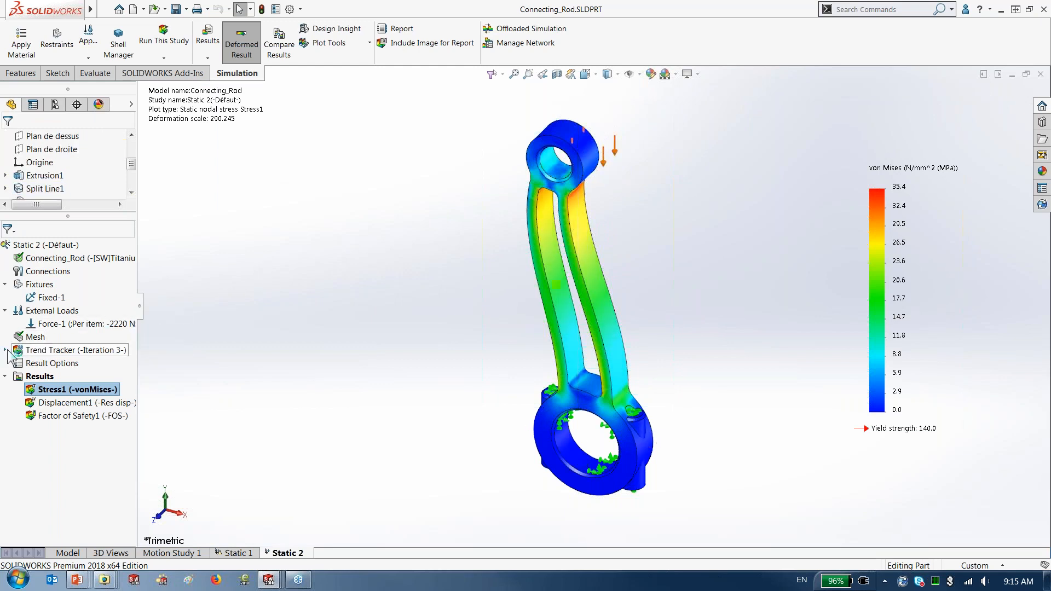
pyautogui.doubleClick(50, 377)
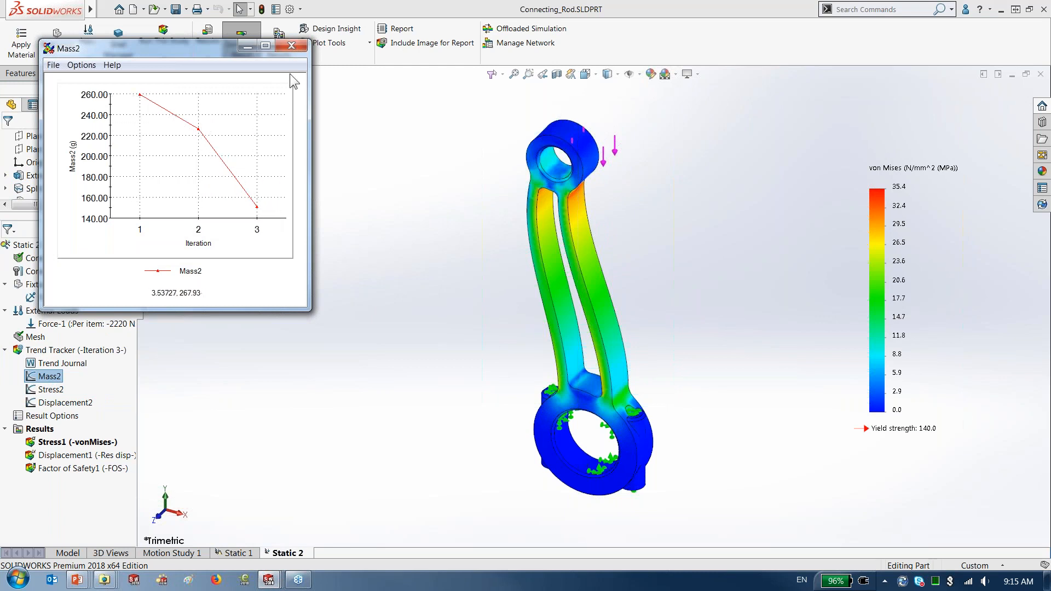
pyautogui.click(292, 46)
pyautogui.doubleClick(50, 389)
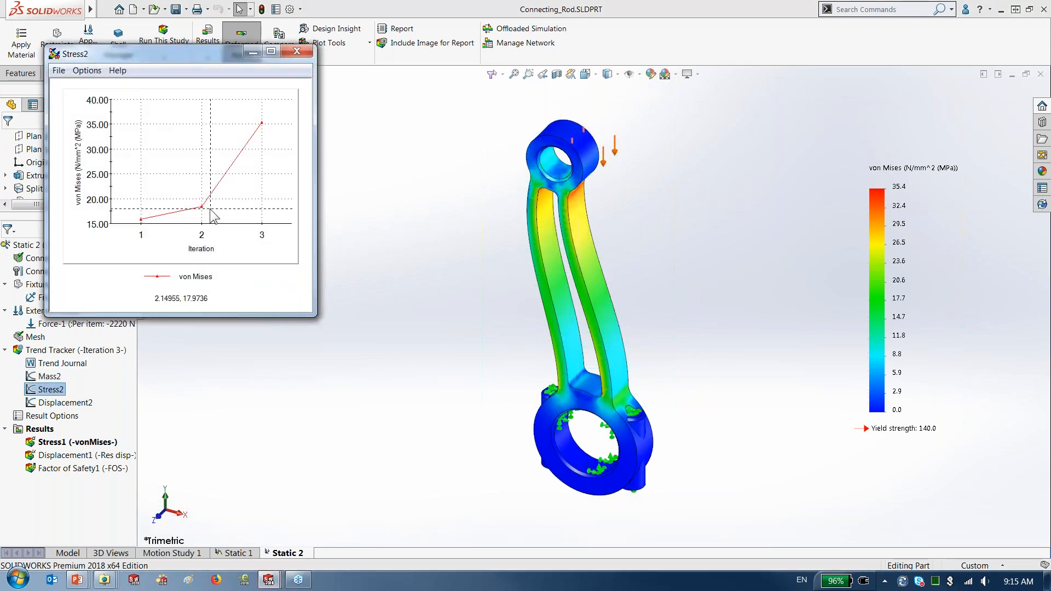
pyautogui.moveTo(264, 124)
pyautogui.click(297, 51)
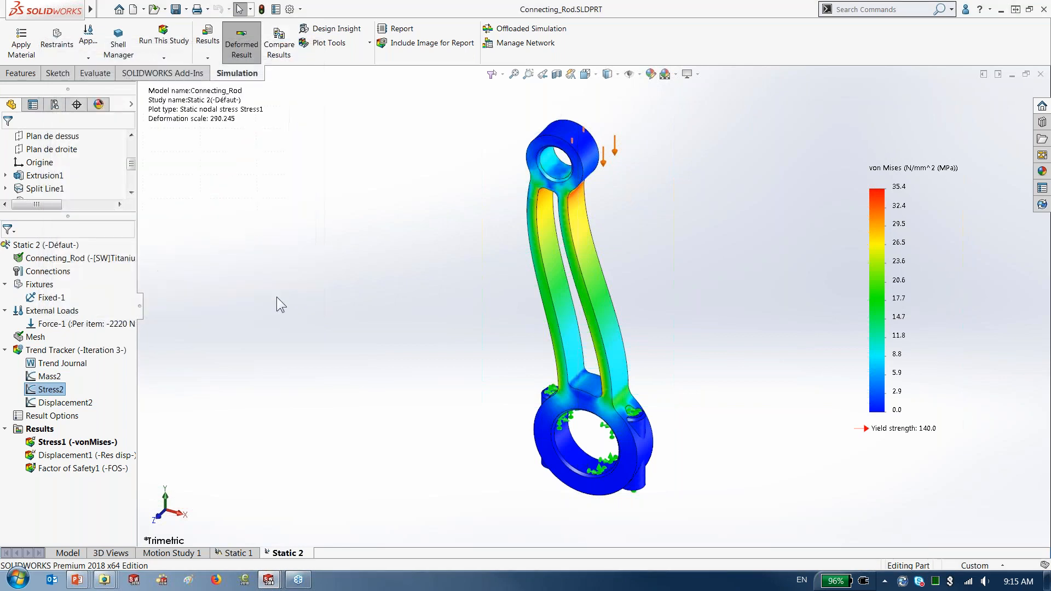
pyautogui.doubleClick(98, 469)
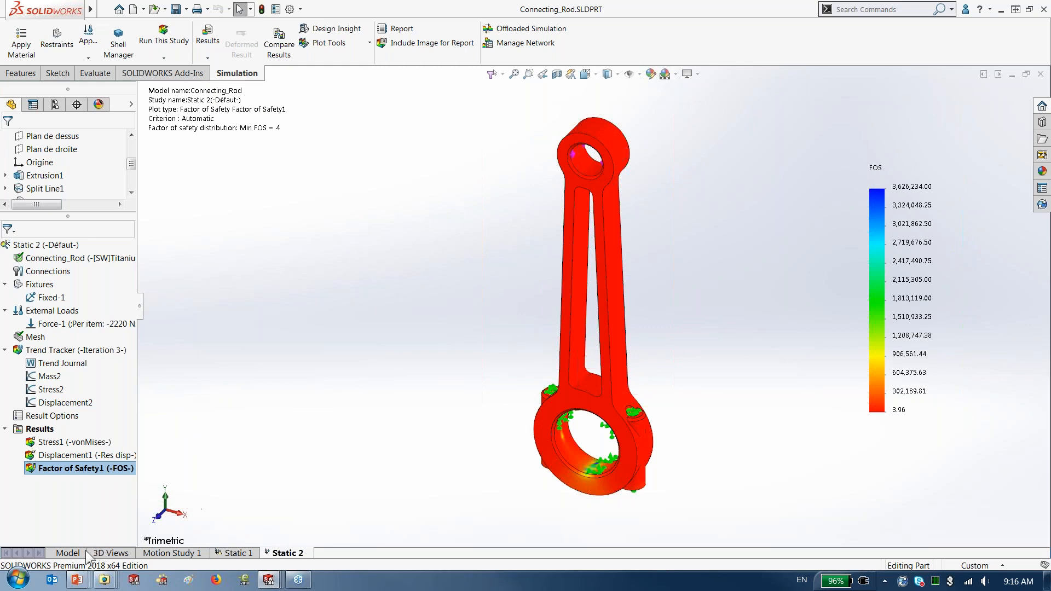
# - Return to the part model and unsuppress the Boss-Extrude1 feature
pyautogui.click(70, 554)
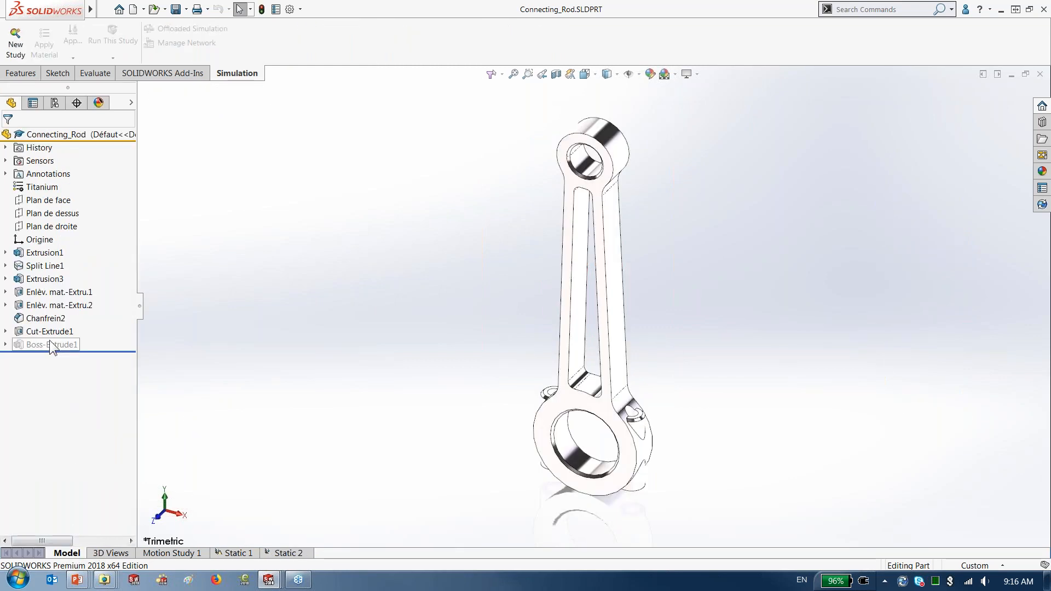
pyautogui.click(46, 345)
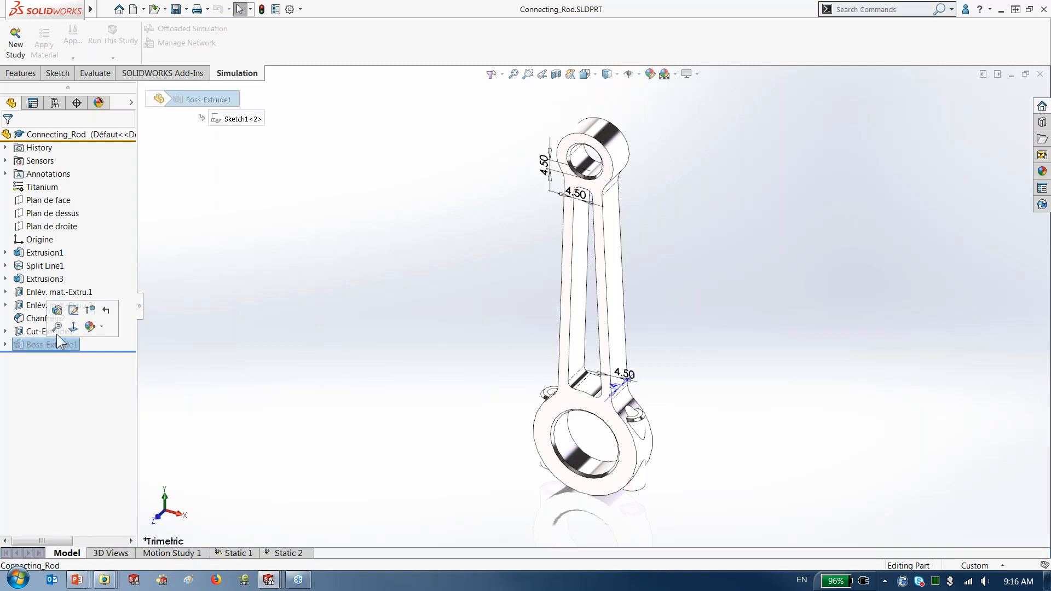
pyautogui.click(88, 312)
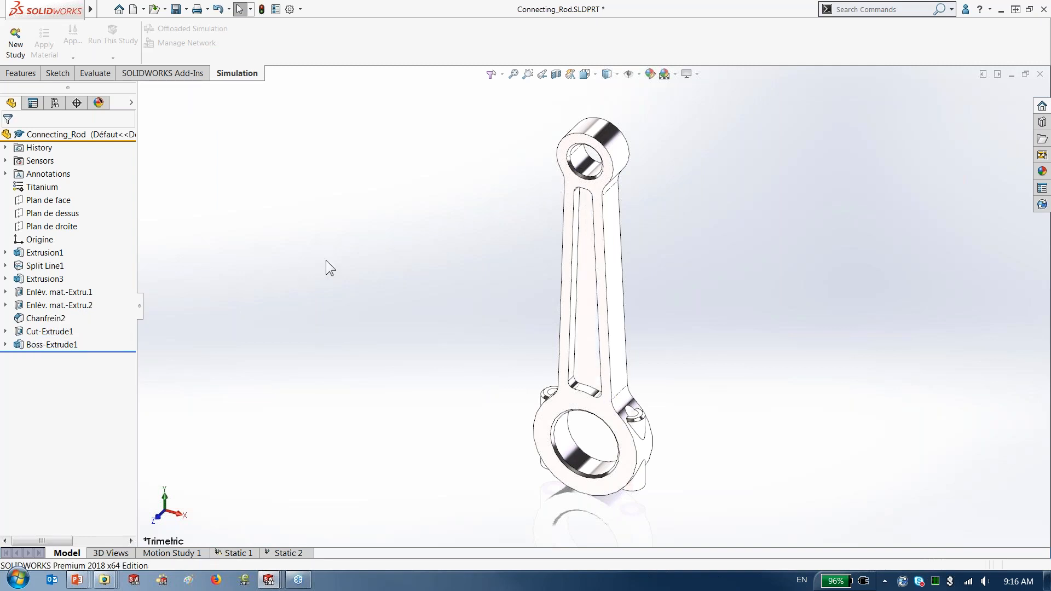
# - Inspect the thin web inside the rod's pocket with a section view through Plan de droite, and turn the section off again
pyautogui.scroll(-5, 610, 280)
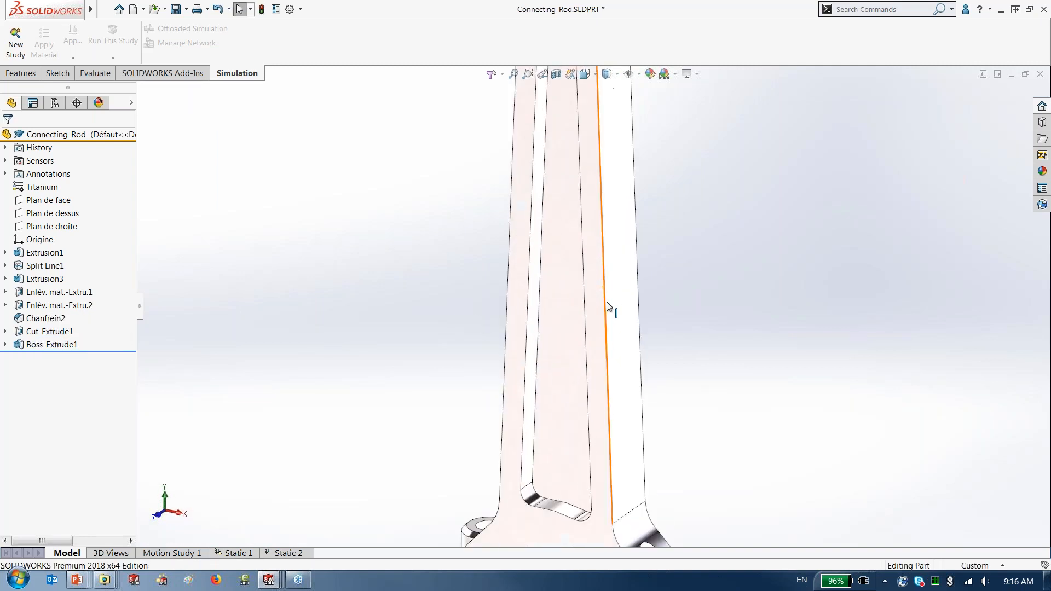
pyautogui.scroll(2, 613, 280)
pyautogui.scroll(1, 615, 328)
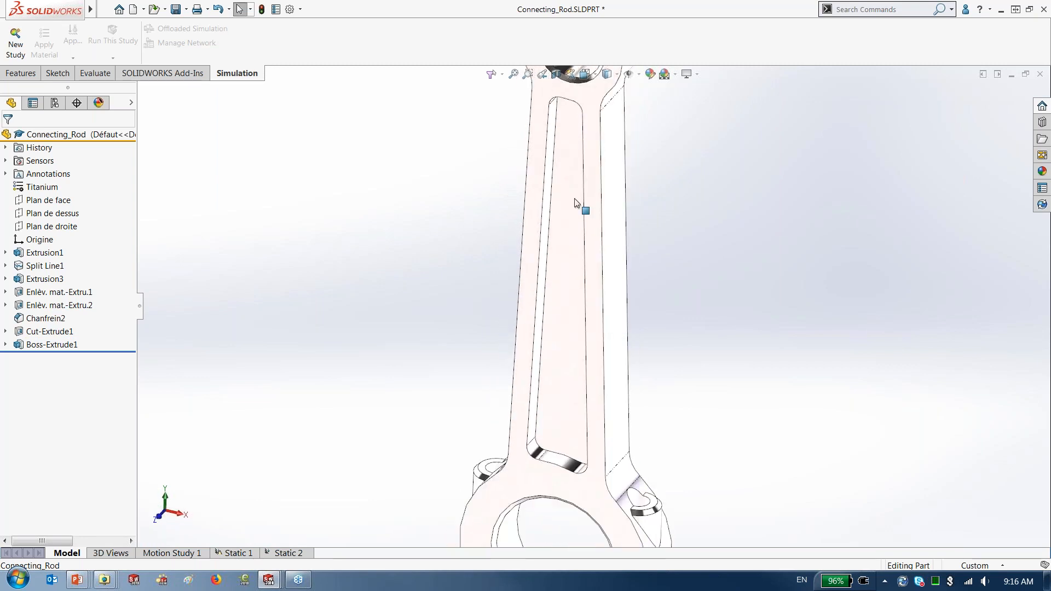
pyautogui.click(556, 73)
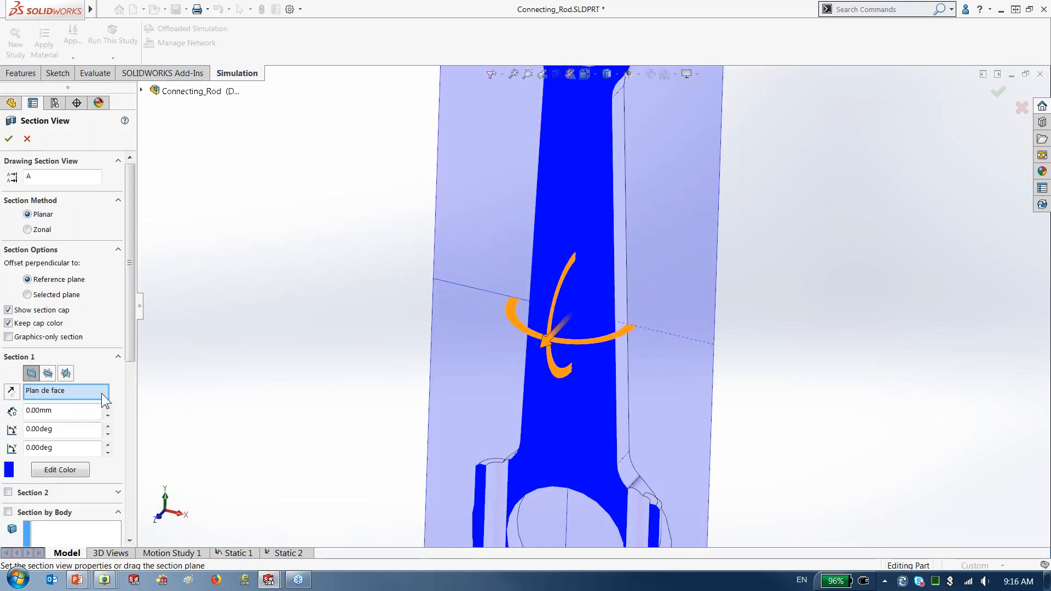
pyautogui.click(67, 374)
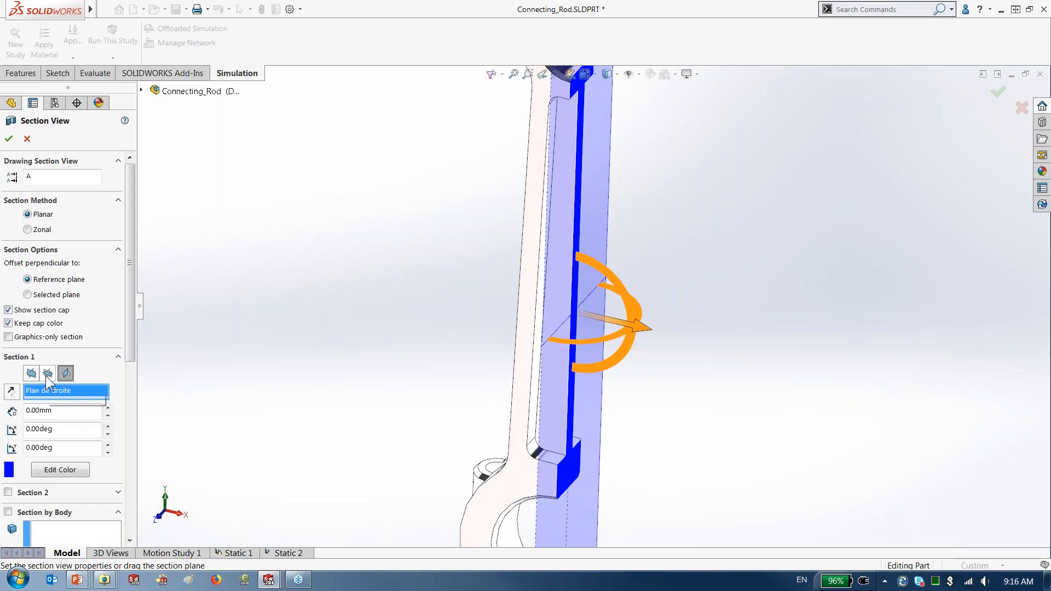
pyautogui.click(997, 91)
pyautogui.moveTo(732, 303); pyautogui.dragTo(547, 160, button='middle')
pyautogui.scroll(1, 540, 355)
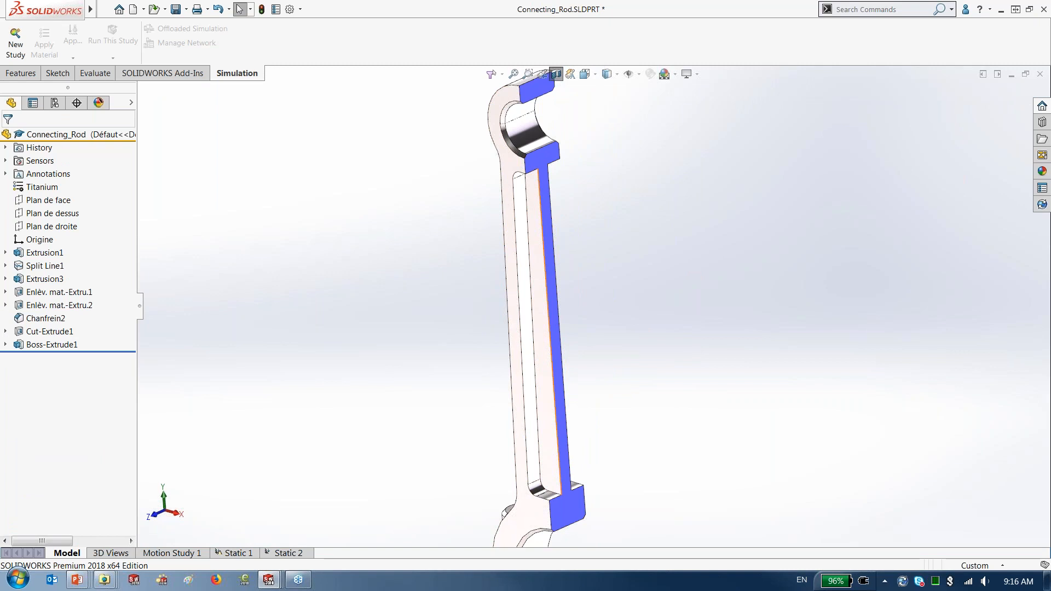
pyautogui.click(556, 74)
pyautogui.moveTo(294, 465); pyautogui.dragTo(319, 437, button='right')
# - Rerun the Static 2 study with the Boss-Extrude1 web included in the connecting rod
pyautogui.click(286, 552)
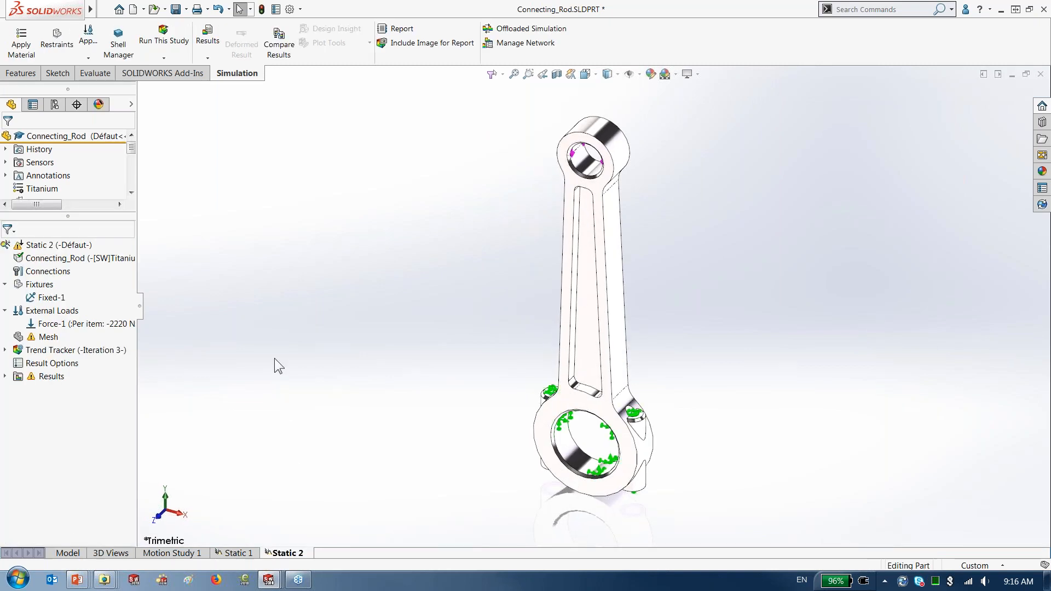
pyautogui.click(164, 37)
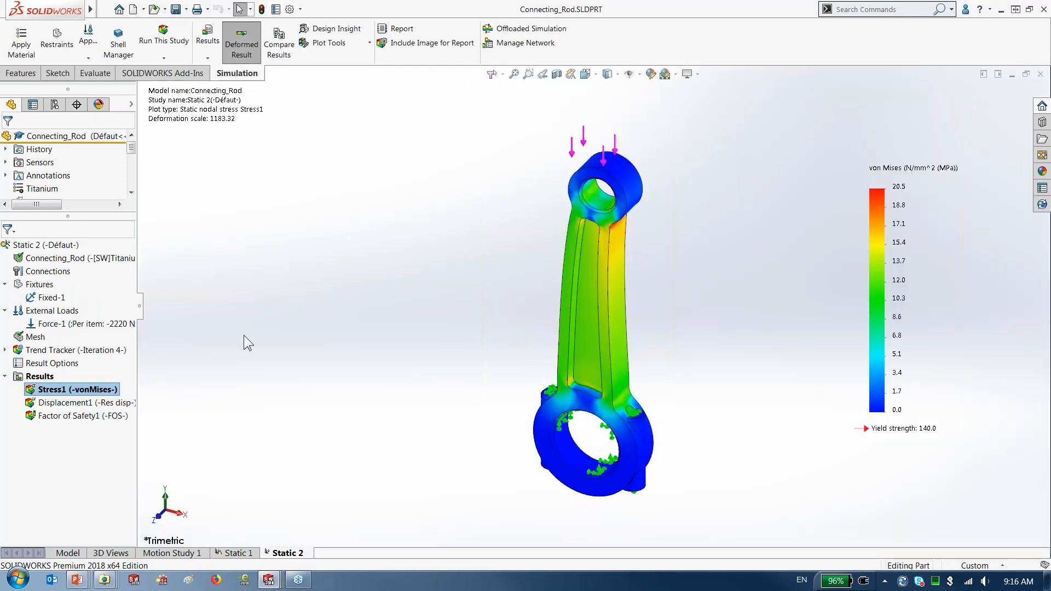
# - Compare the four iterations in the Mass2 and Stress2 trend graphs, focusing on the stress change between iterations 3 and 4
pyautogui.click(5, 350)
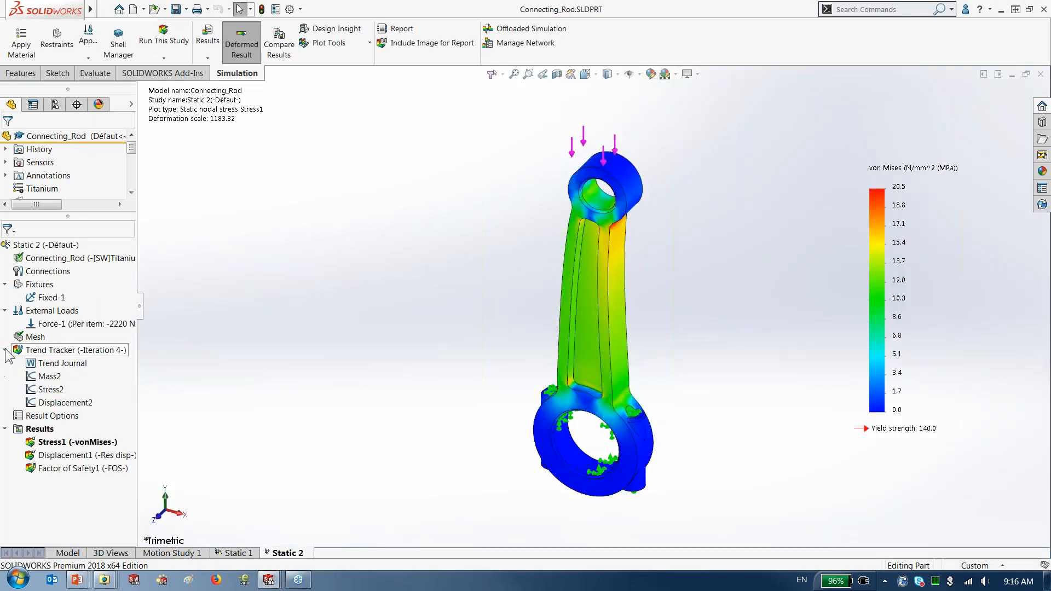
pyautogui.doubleClick(46, 378)
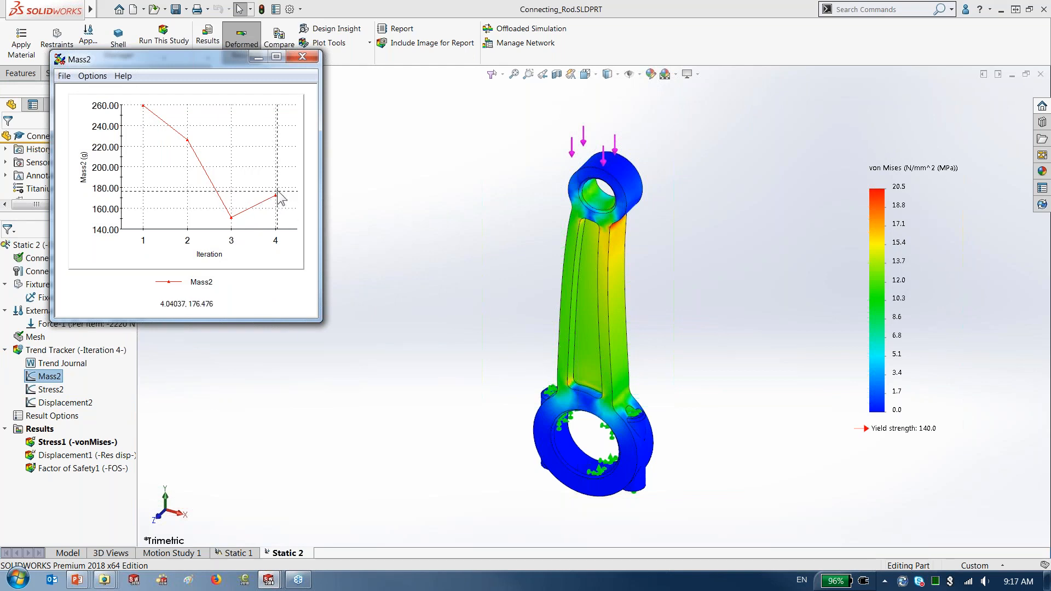
pyautogui.click(302, 56)
pyautogui.doubleClick(51, 390)
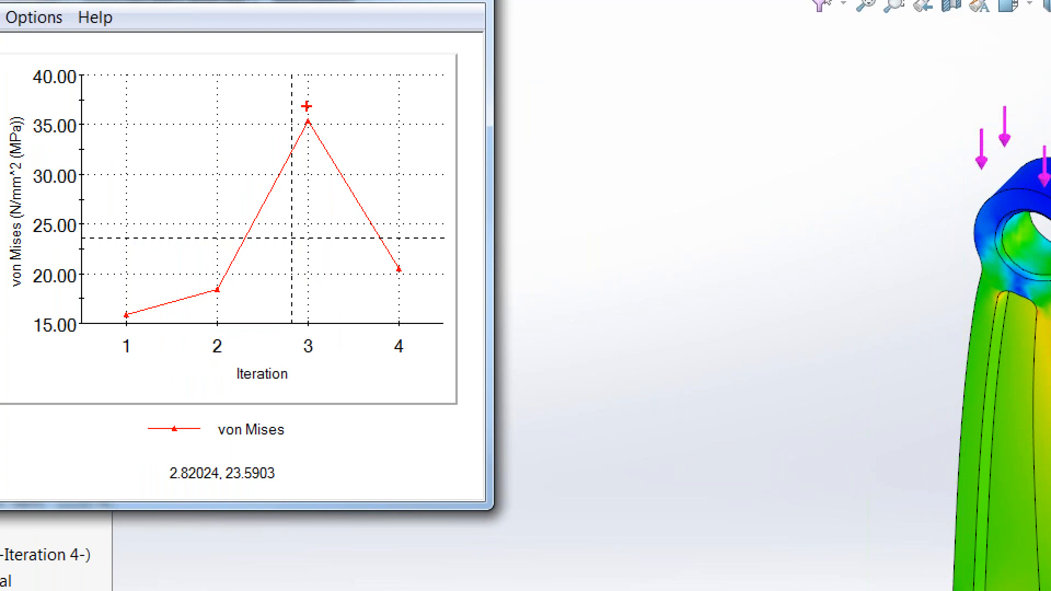
pyautogui.moveTo(311, 112)
pyautogui.mouseDown()
pyautogui.moveTo(444, 270)
pyautogui.moveTo(408, 236)
pyautogui.mouseUp()
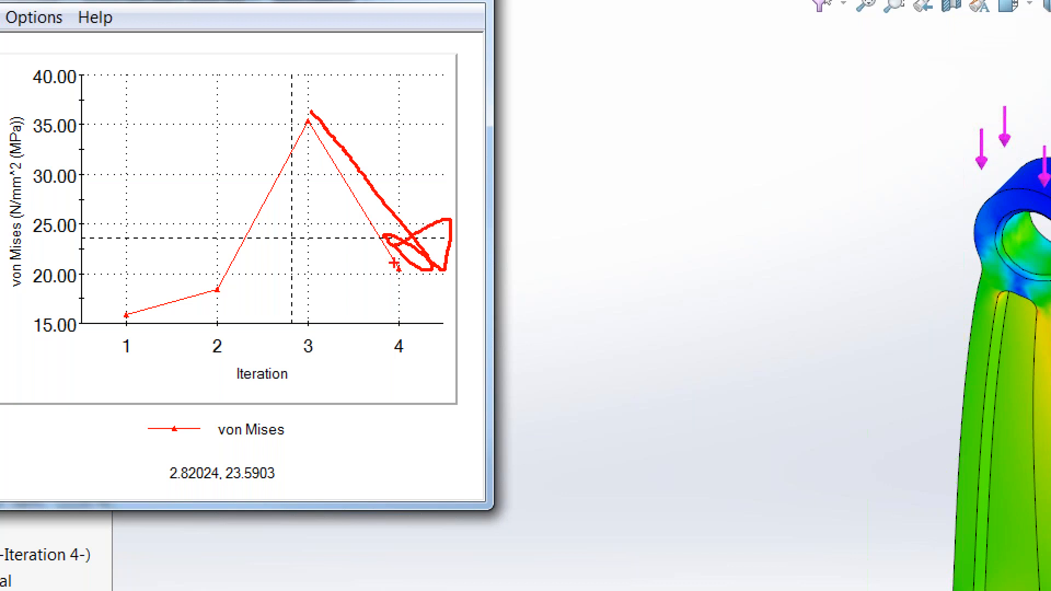
pyautogui.moveTo(200, 275); pyautogui.dragTo(421, 274)
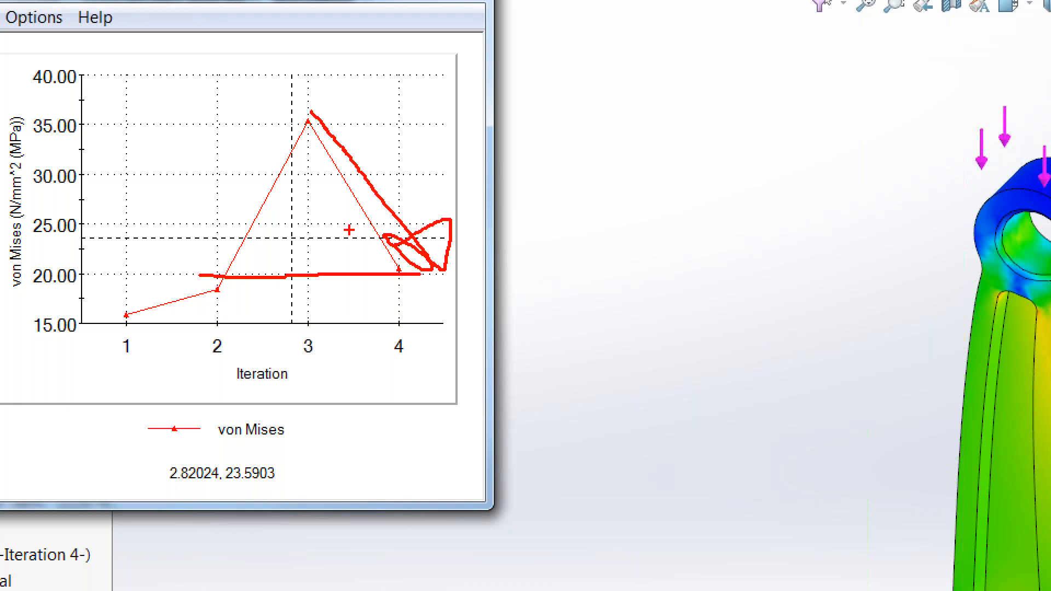
pyautogui.press('Escape')
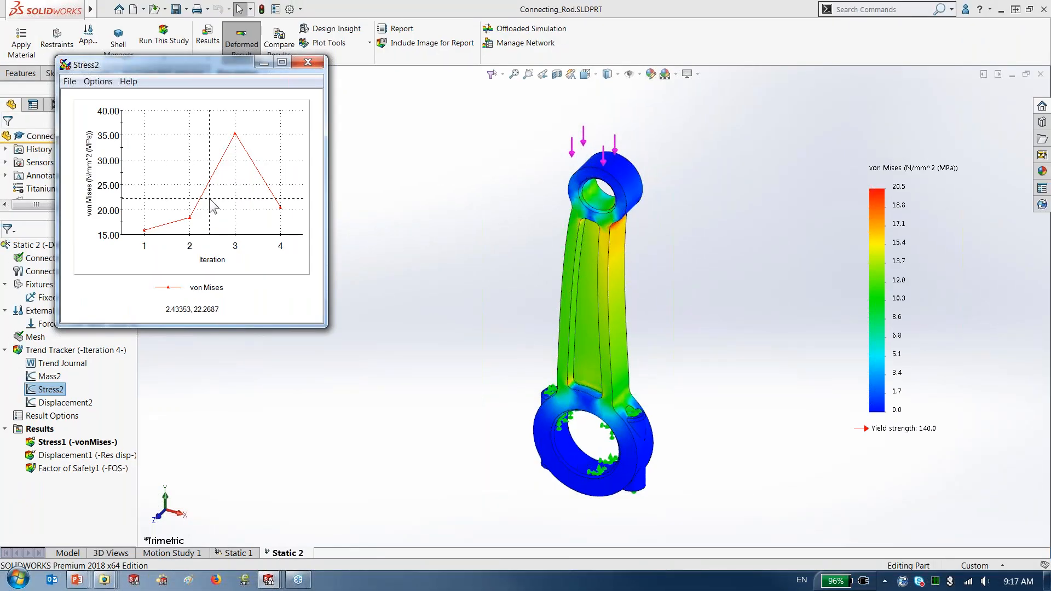
# - Open the Trend Tracker gallery and compare the connecting rod's Displacement2 images from the Baseline through Iteration 4
pyautogui.rightClick(70, 351)
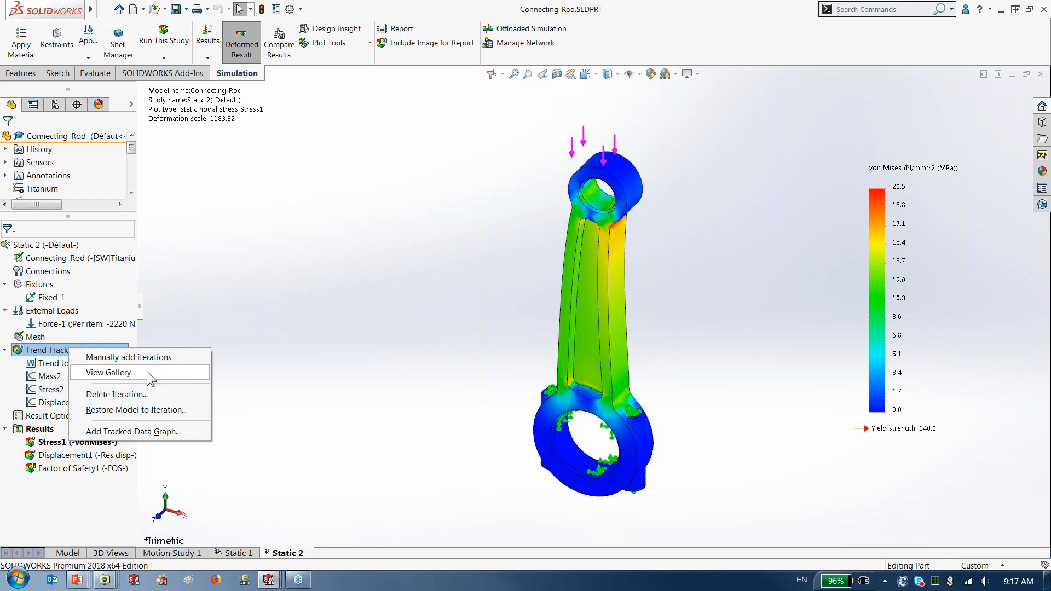
pyautogui.click(147, 371)
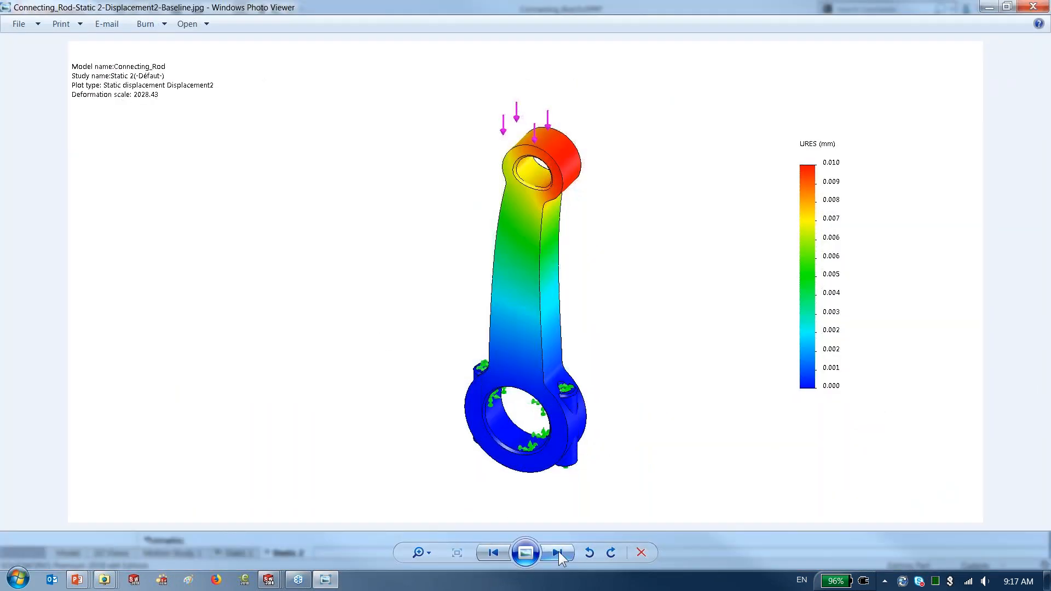
pyautogui.click(557, 551)
pyautogui.click(496, 553)
pyautogui.click(559, 553)
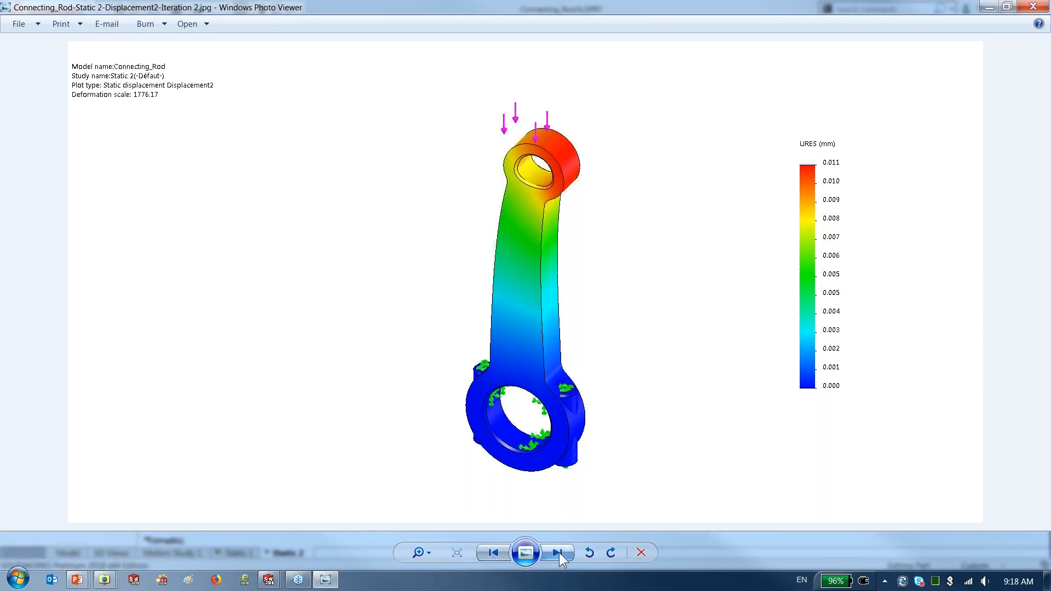
pyautogui.click(558, 553)
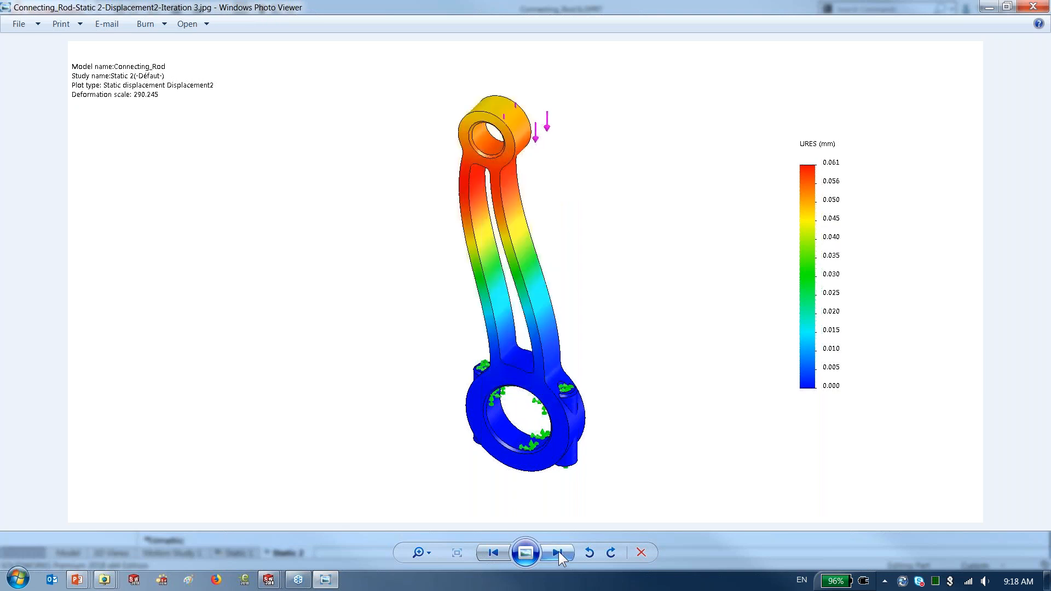
pyautogui.click(559, 551)
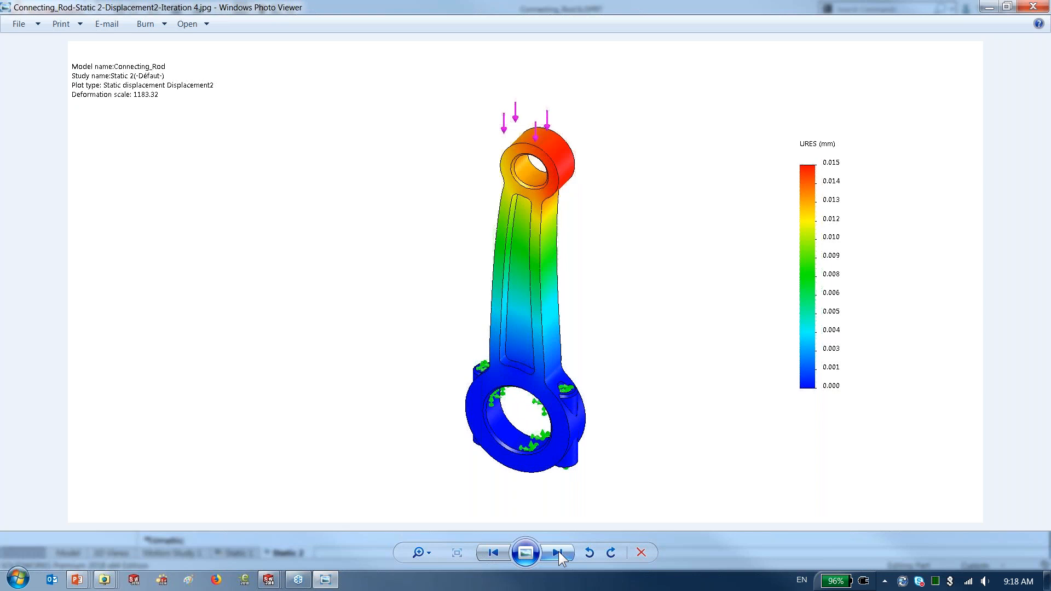
# - Compare the Stress2 gallery images of the connecting rod from the Baseline through Iteration 4
pyautogui.click(558, 552)
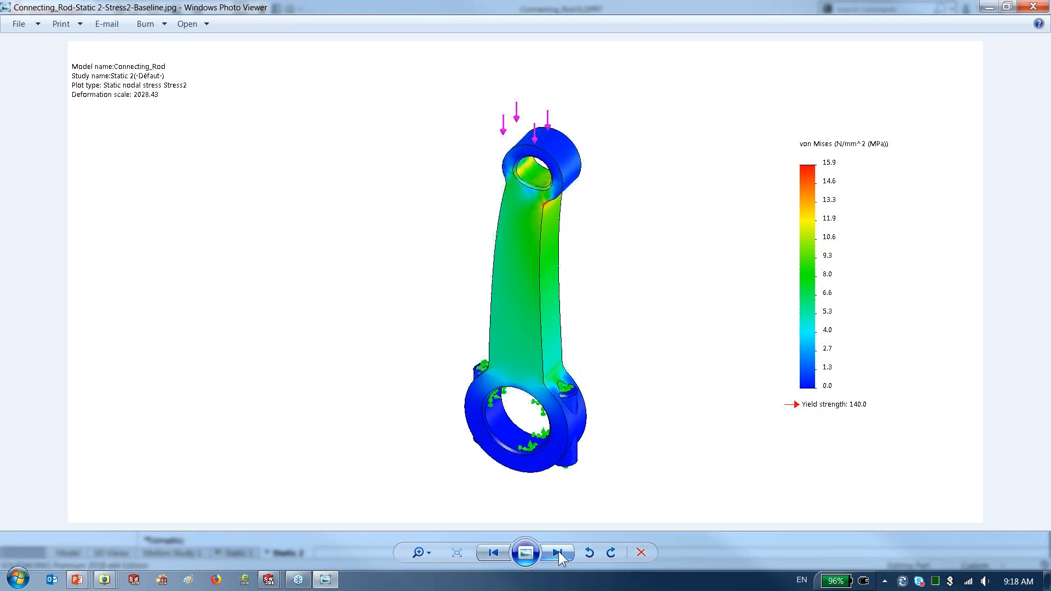
pyautogui.click(559, 551)
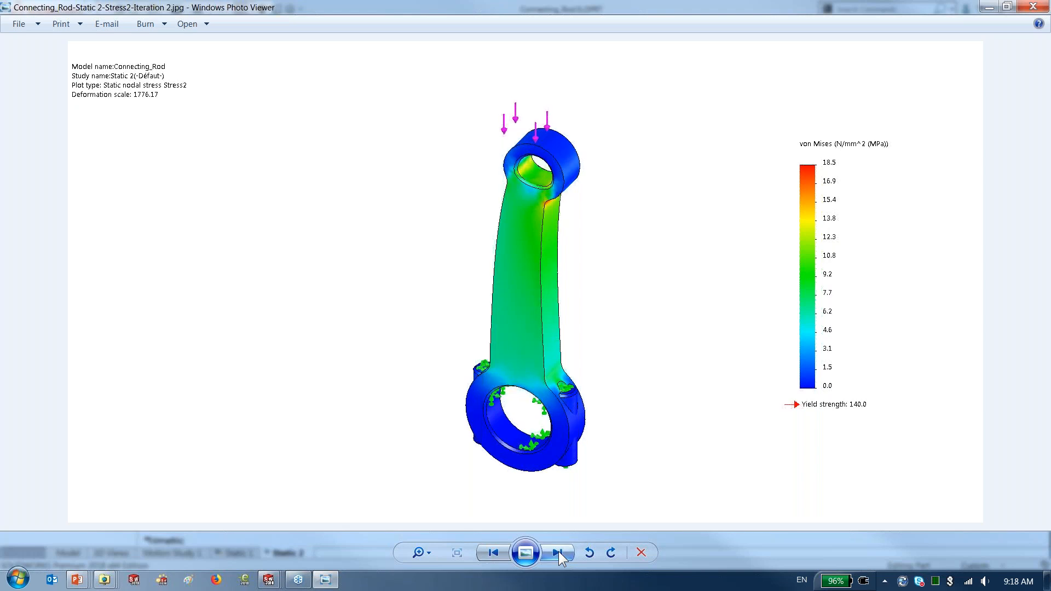
pyautogui.click(559, 551)
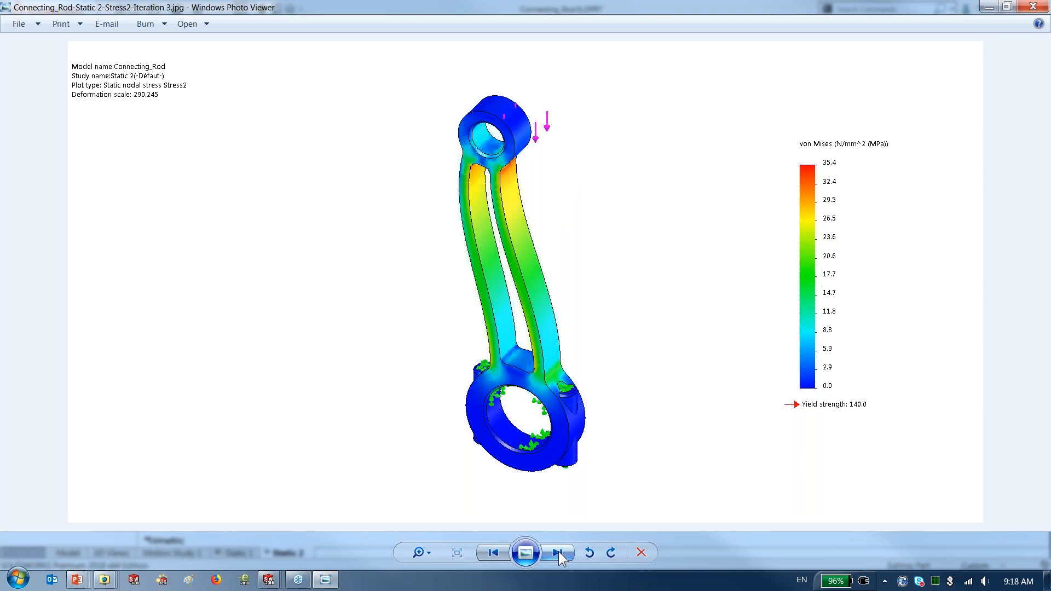
pyautogui.click(558, 551)
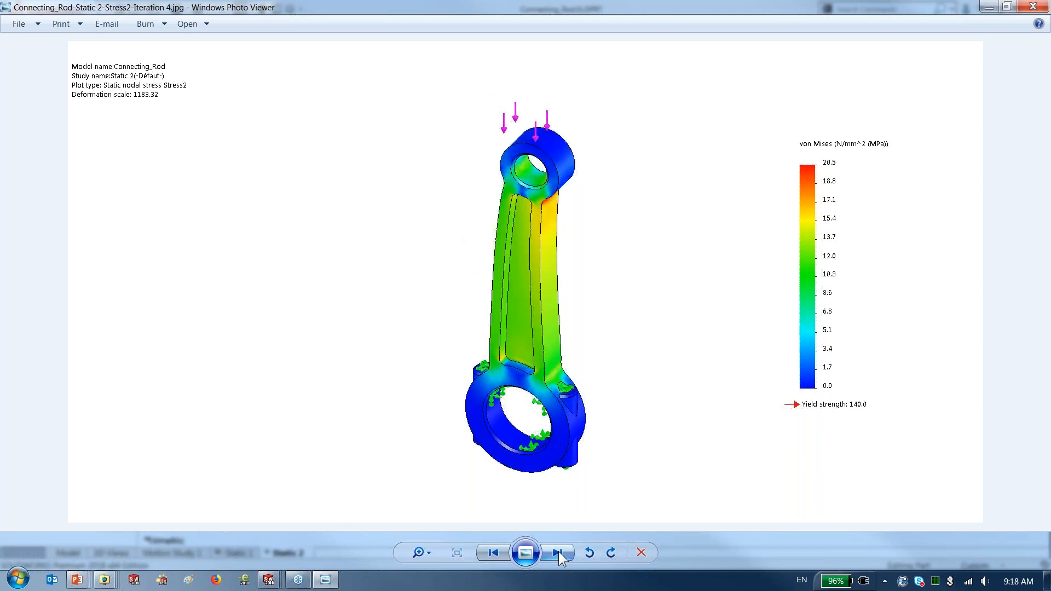
pyautogui.click(558, 551)
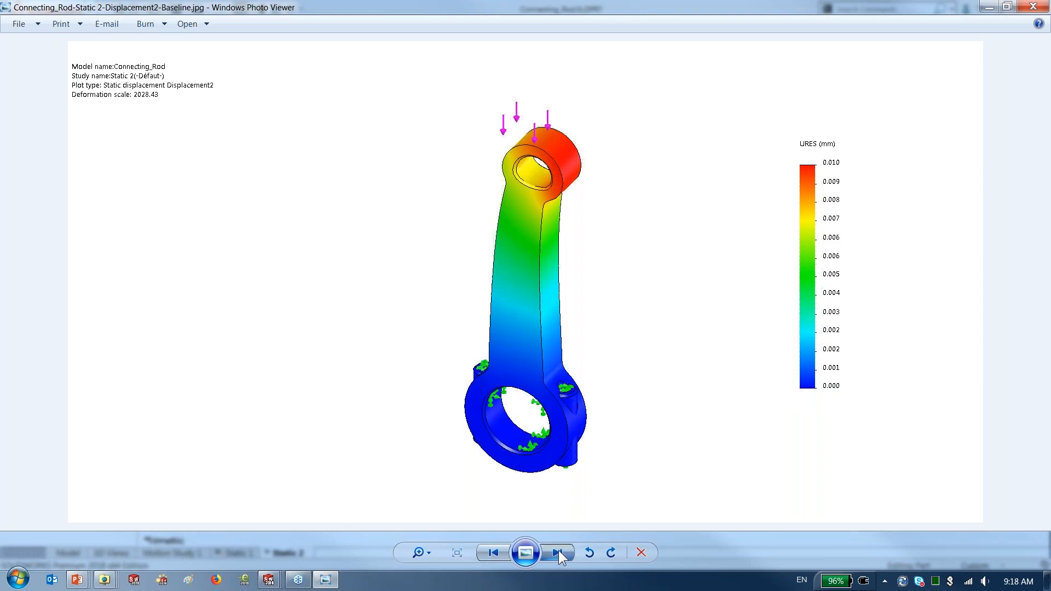
pyautogui.click(559, 552)
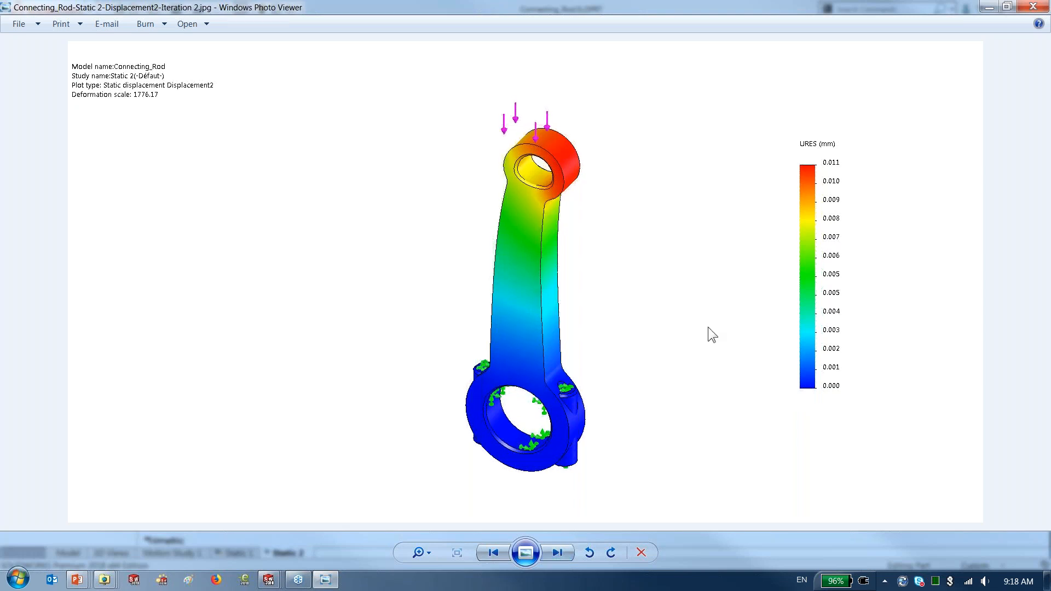
# - Close the gallery image viewer and switch from SOLIDWORKS to the Trend Tracker slide in the presentation
pyautogui.click(1034, 8)
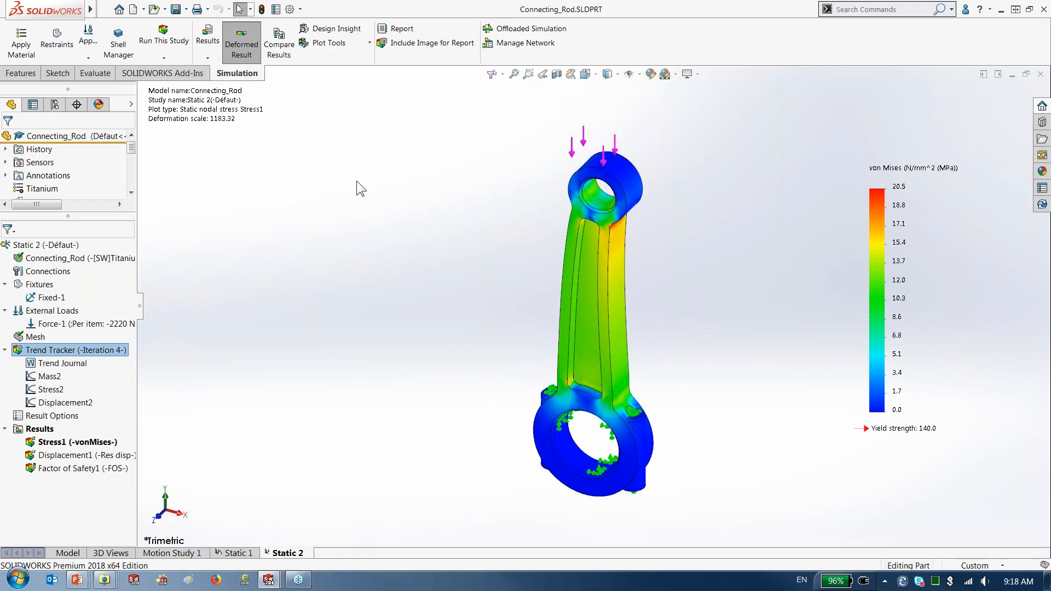
pyautogui.click(1001, 10)
pyautogui.click(390, 33)
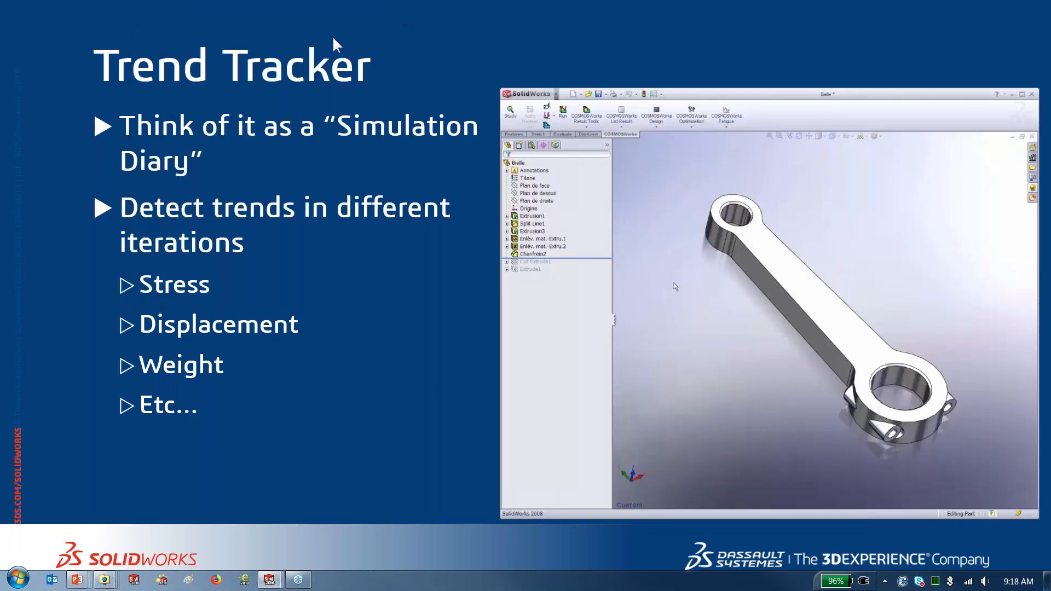
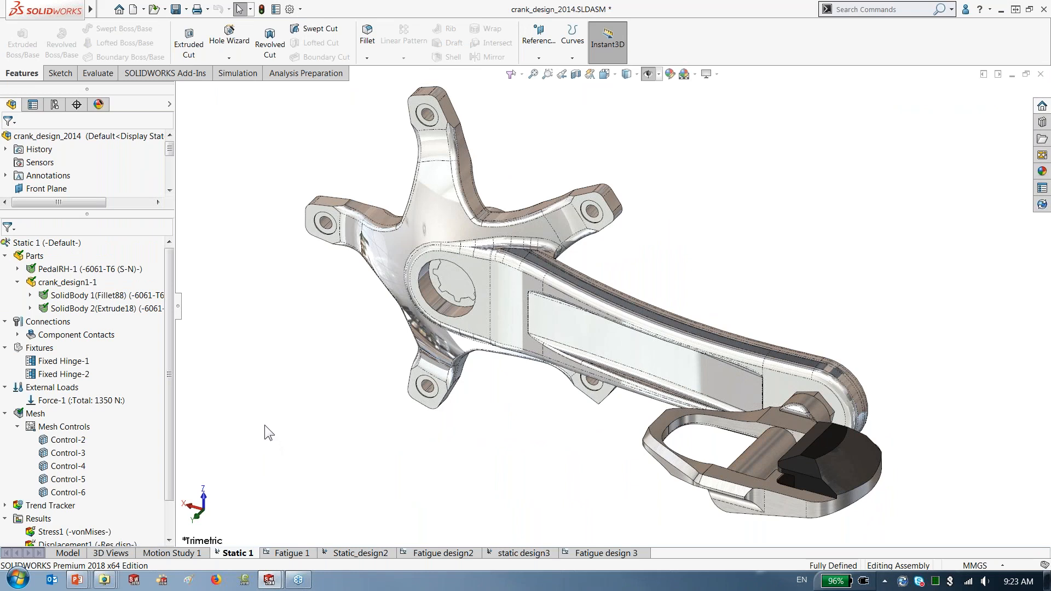
# - Review the fixed hinge fixtures on the crank and the force applied to the pedal faces in the Static 1 study
pyautogui.click(55, 362)
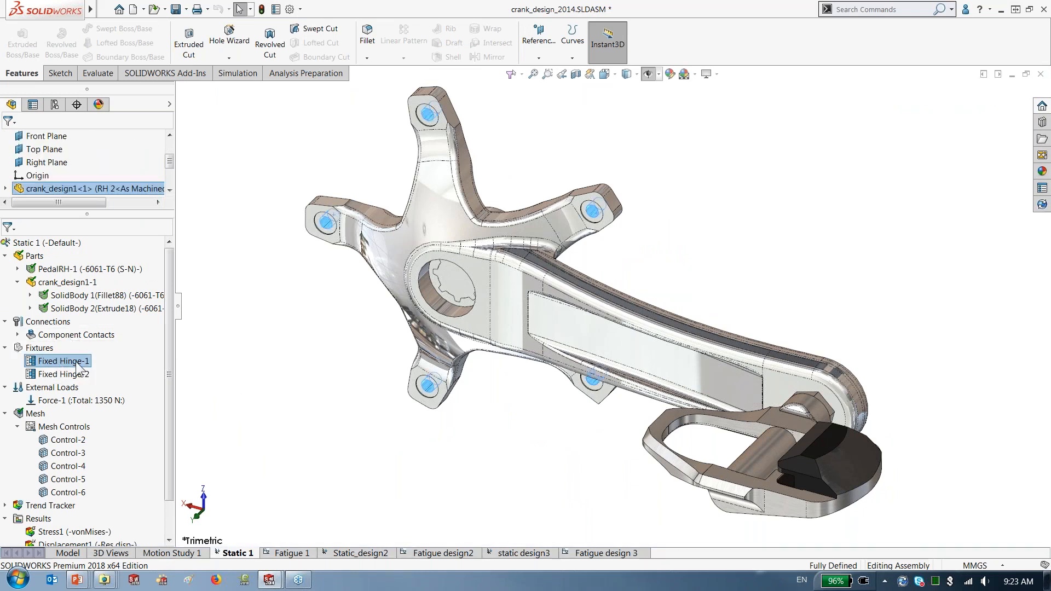
pyautogui.rightClick(80, 366)
pyautogui.click(90, 368)
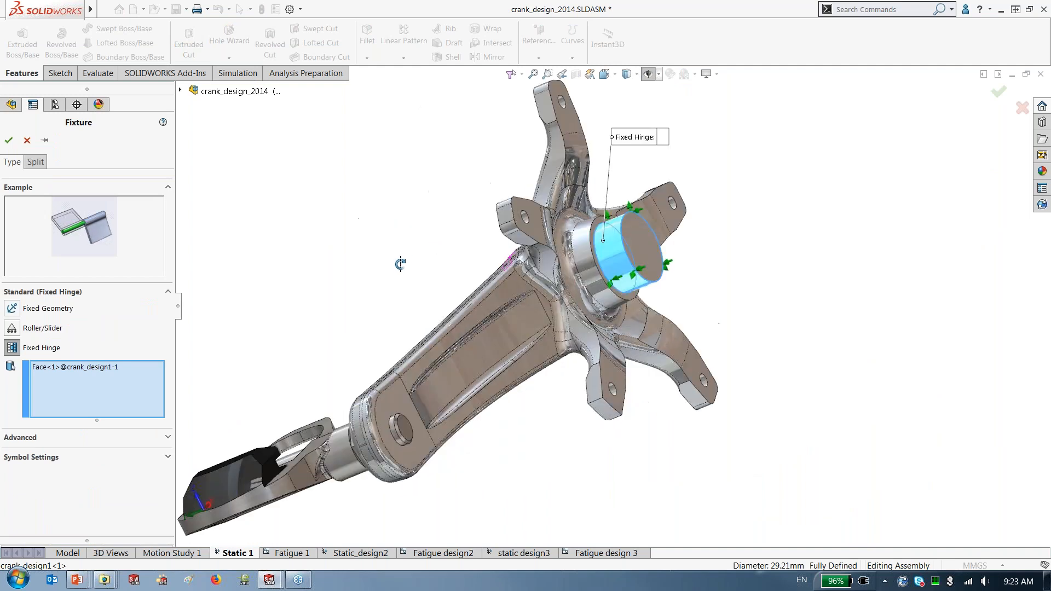
pyautogui.moveTo(399, 258); pyautogui.dragTo(520, 230, button='middle')
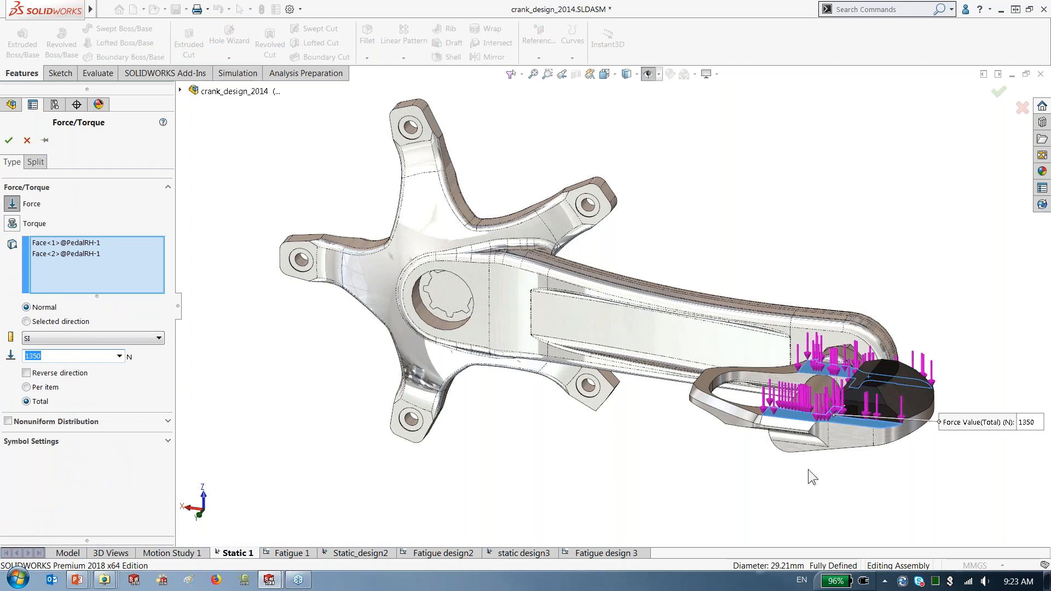
pyautogui.moveTo(810, 471)
pyautogui.mouseDown(button='middle')
pyautogui.moveTo(826, 464)
pyautogui.moveTo(821, 456)
pyautogui.moveTo(817, 495)
pyautogui.moveTo(810, 481)
pyautogui.mouseUp(button='middle')
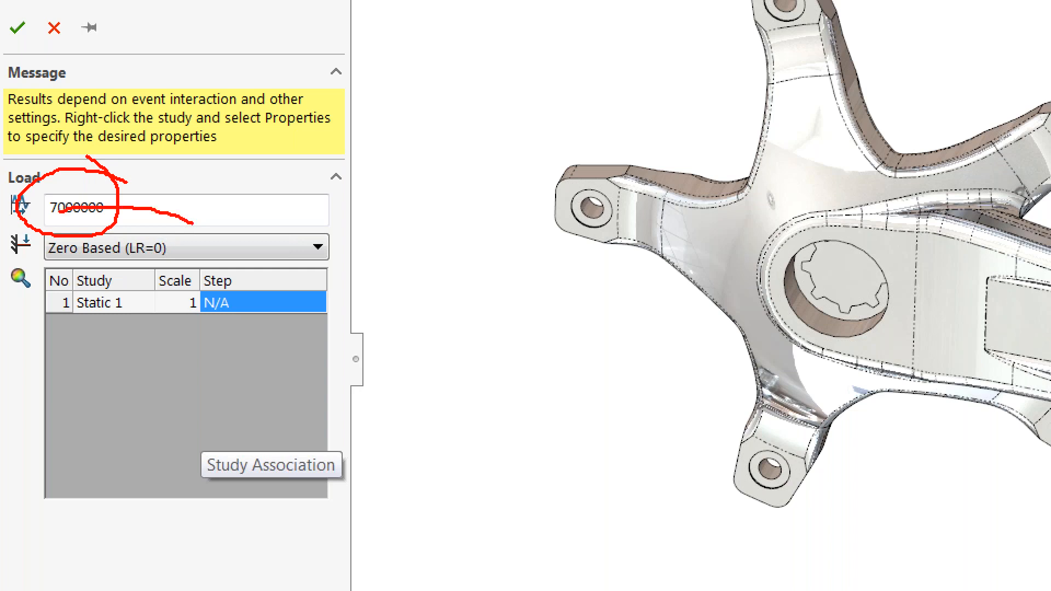
# - Review the cycle count of the Fatigue 1 event, read the help on zero-based loading, and close the help
pyautogui.moveTo(59, 210)
pyautogui.mouseDown()
pyautogui.moveTo(160, 279)
pyautogui.moveTo(151, 212)
pyautogui.moveTo(135, 204)
pyautogui.mouseUp()
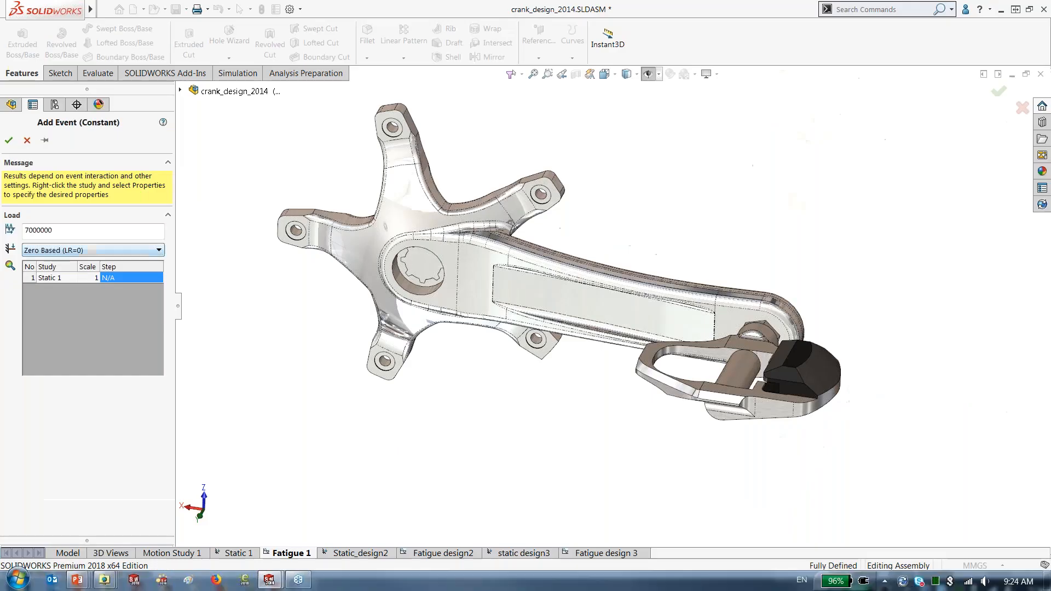
pyautogui.click(163, 124)
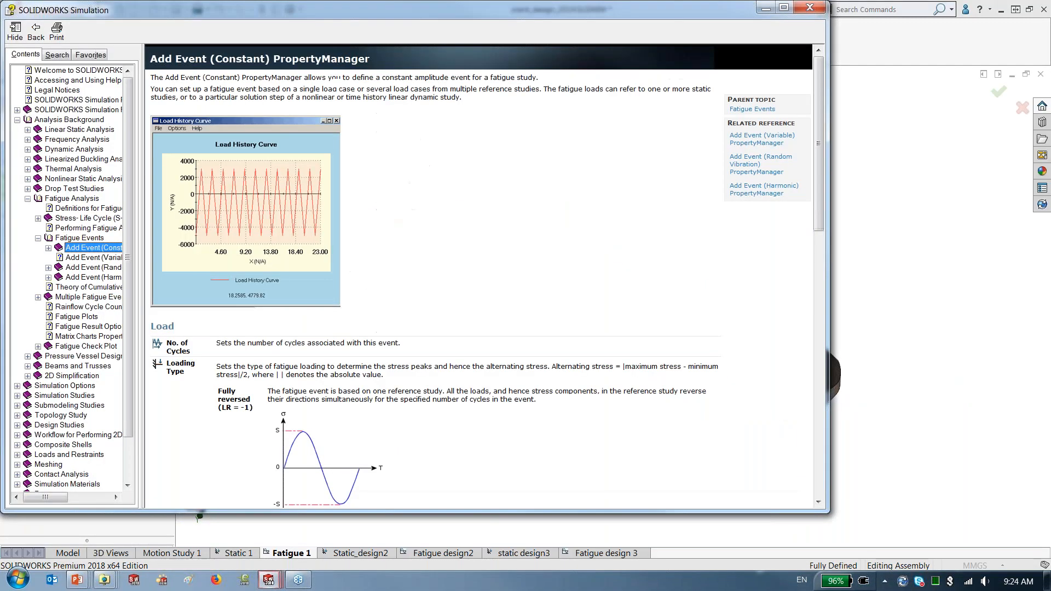
pyautogui.scroll(-4, 445, 304)
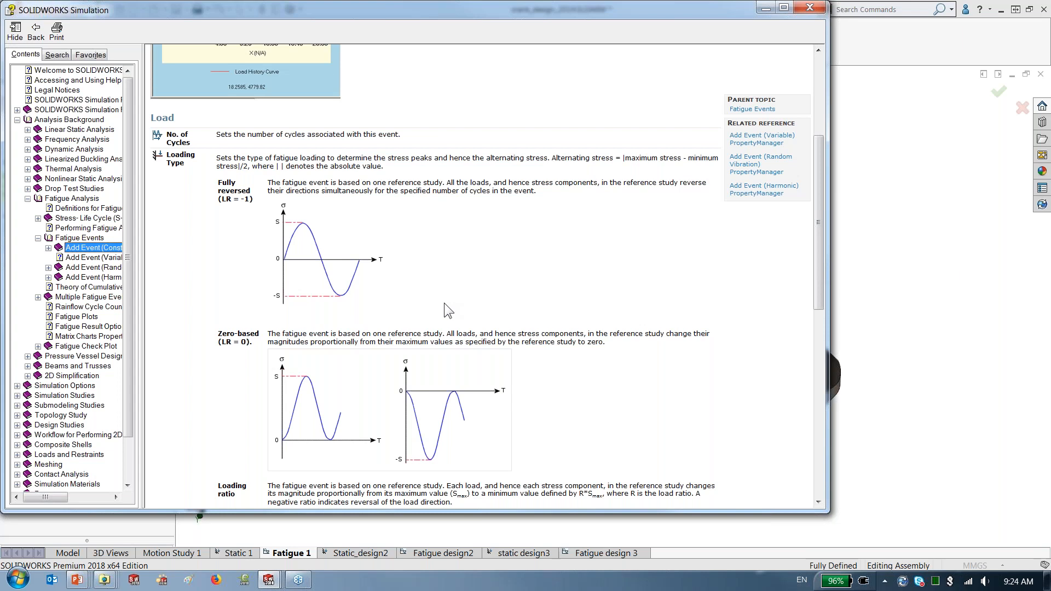
pyautogui.moveTo(281, 440)
pyautogui.mouseDown()
pyautogui.moveTo(332, 438)
pyautogui.moveTo(342, 408)
pyautogui.mouseUp()
pyautogui.moveTo(421, 387)
pyautogui.mouseDown()
pyautogui.moveTo(466, 317)
pyautogui.moveTo(510, 408)
pyautogui.moveTo(556, 406)
pyautogui.moveTo(603, 341)
pyautogui.mouseUp()
pyautogui.press('Escape')
pyautogui.hotkey('alt', 'F4')
# - Display the Results1 damage plot of Fatigue 1 and examine the damaged area along the crank arm
pyautogui.doubleClick(60, 347)
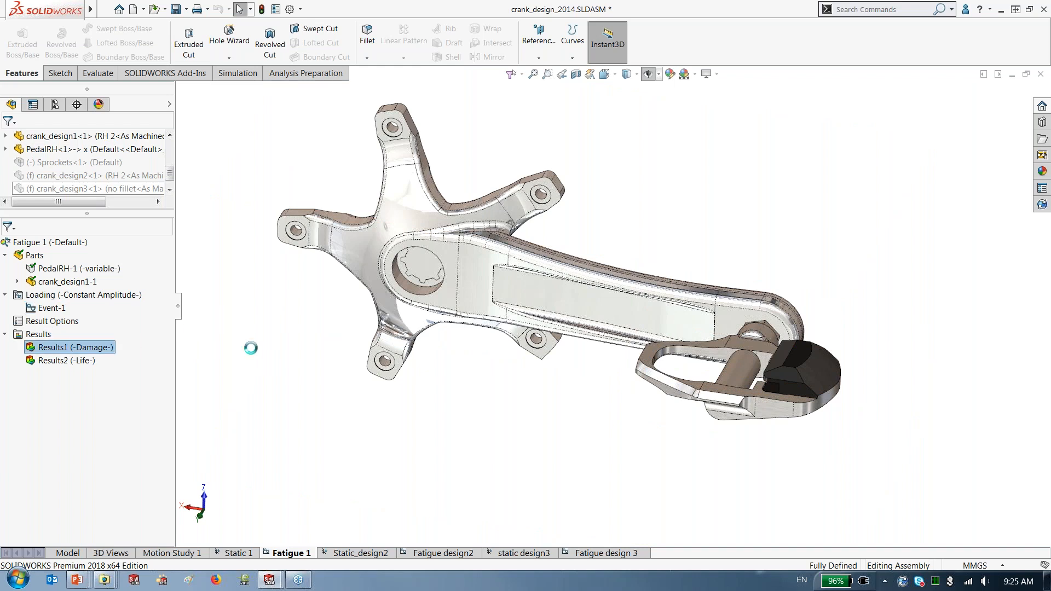
pyautogui.scroll(-6, 766, 339)
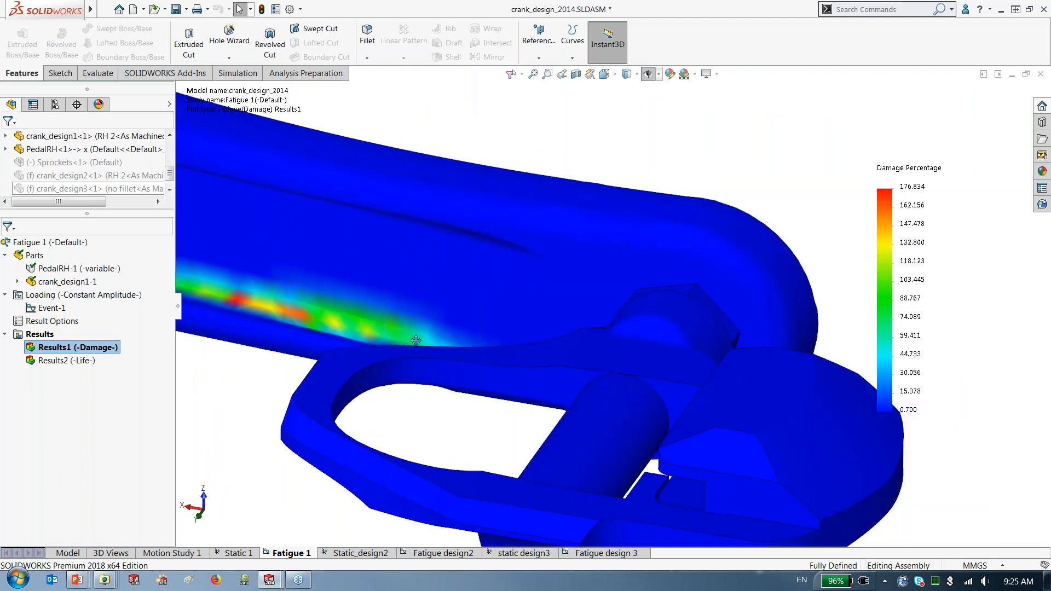
pyautogui.moveTo(643, 287); pyautogui.dragTo(892, 309, button='middle')
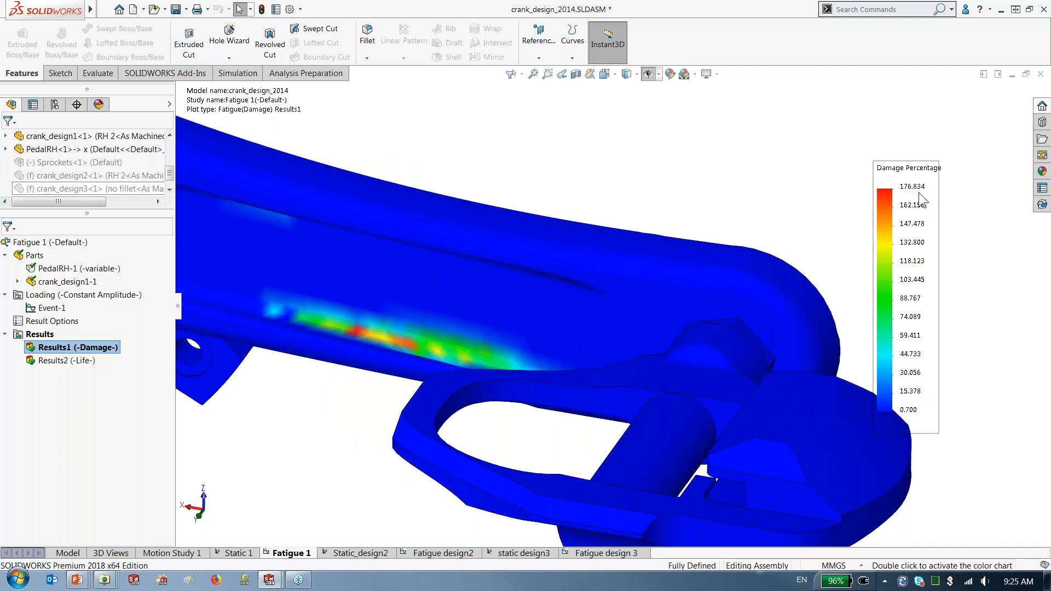
pyautogui.scroll(3, 585, 179)
pyautogui.keyDown('ctrl'); pyautogui.moveTo(585, 179); pyautogui.dragTo(713, 226, button='middle'); pyautogui.keyUp('ctrl')
pyautogui.scroll(1, 700, 209)
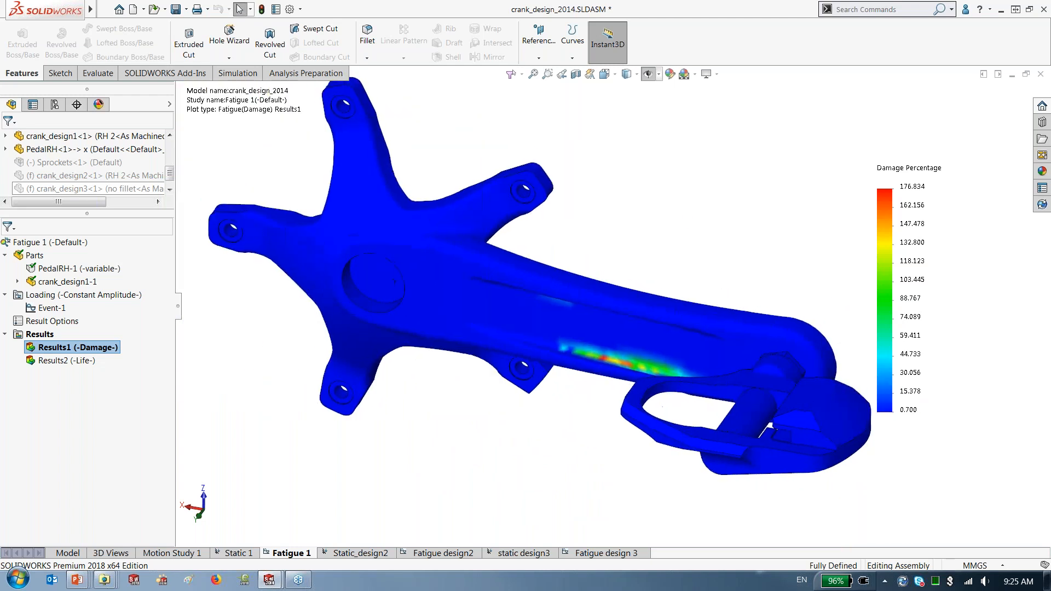
# - Display the Results2 life plot of Fatigue 1 and move the minimum life label clear of the crank arm
pyautogui.doubleClick(62, 361)
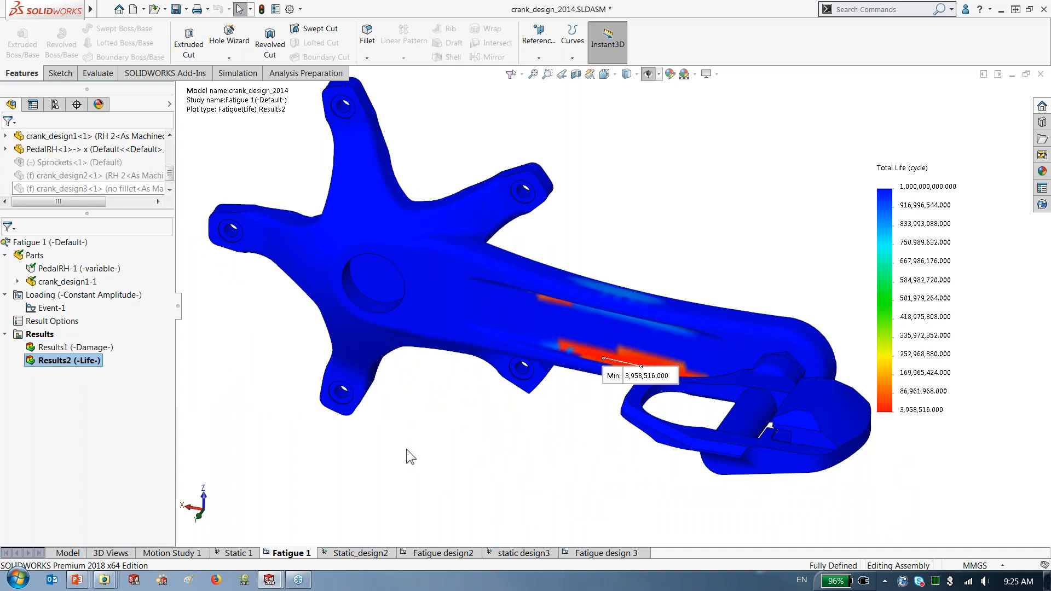
pyautogui.moveTo(611, 382); pyautogui.dragTo(544, 426)
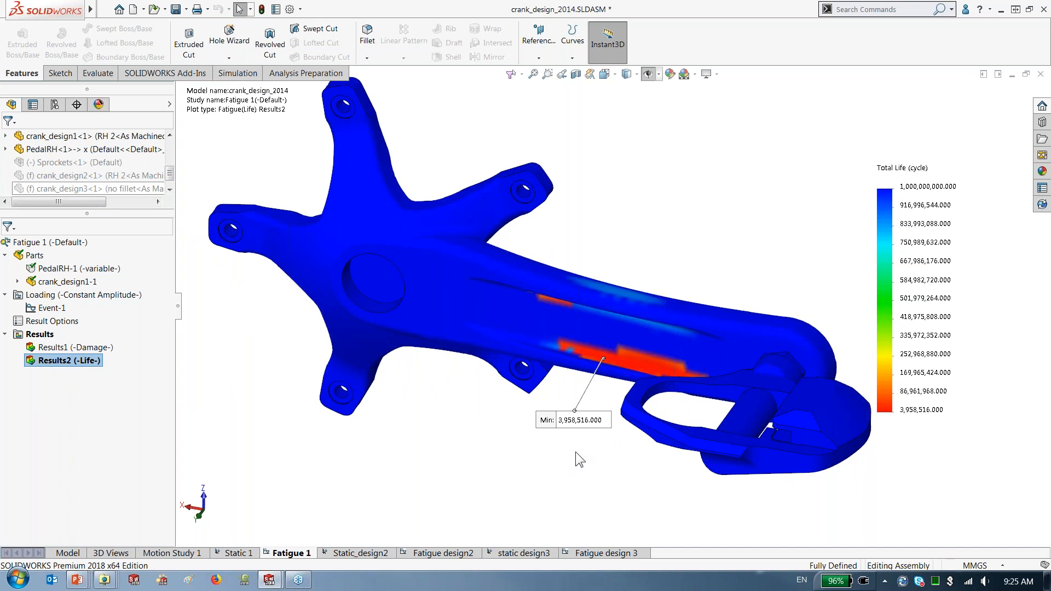
pyautogui.keyDown('ctrl'); pyautogui.moveTo(579, 452); pyautogui.dragTo(539, 448, button='middle'); pyautogui.keyUp('ctrl')
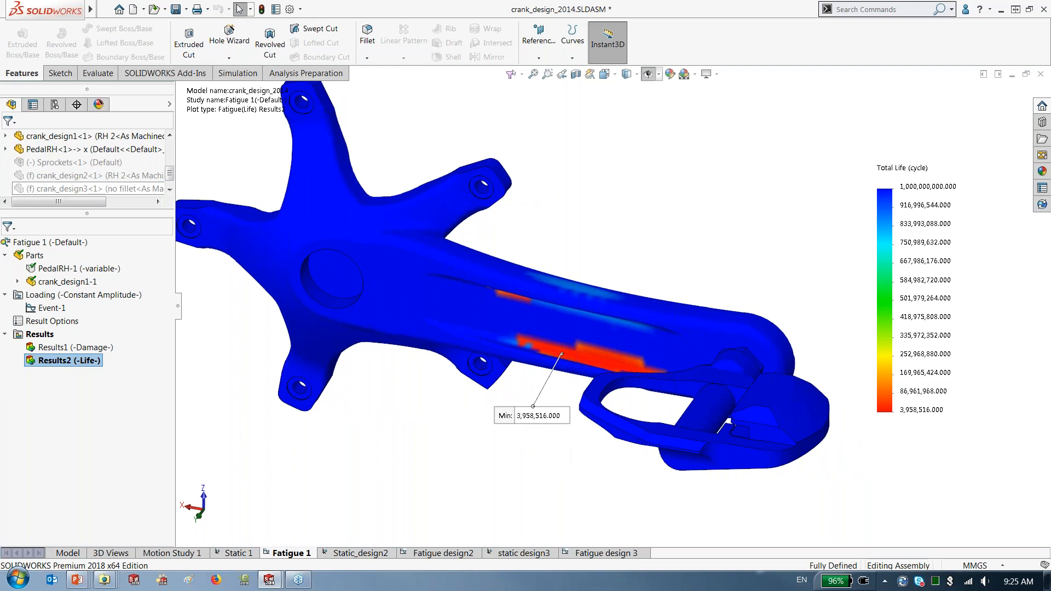
pyautogui.scroll(1, 465, 420)
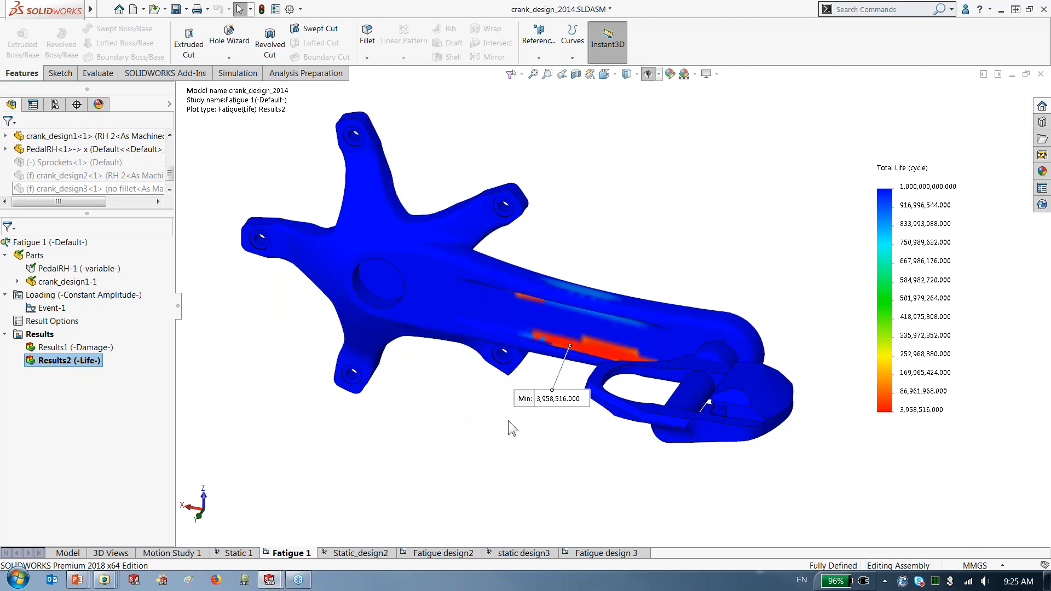
# - Open the Static_design2 study and activate its SOLIDWORKS configuration, Design2
pyautogui.click(360, 553)
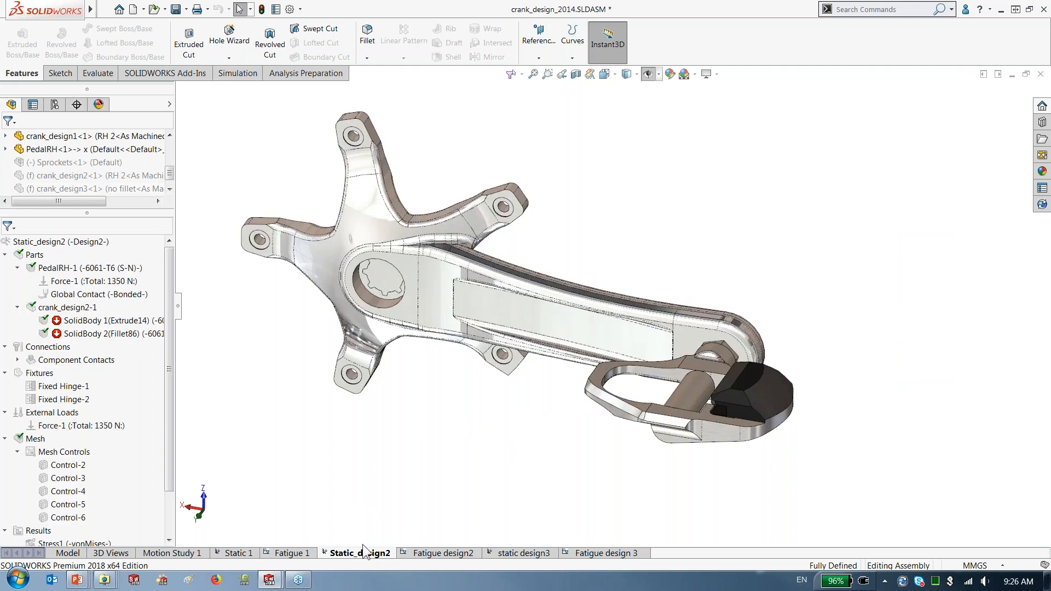
pyautogui.rightClick(77, 241)
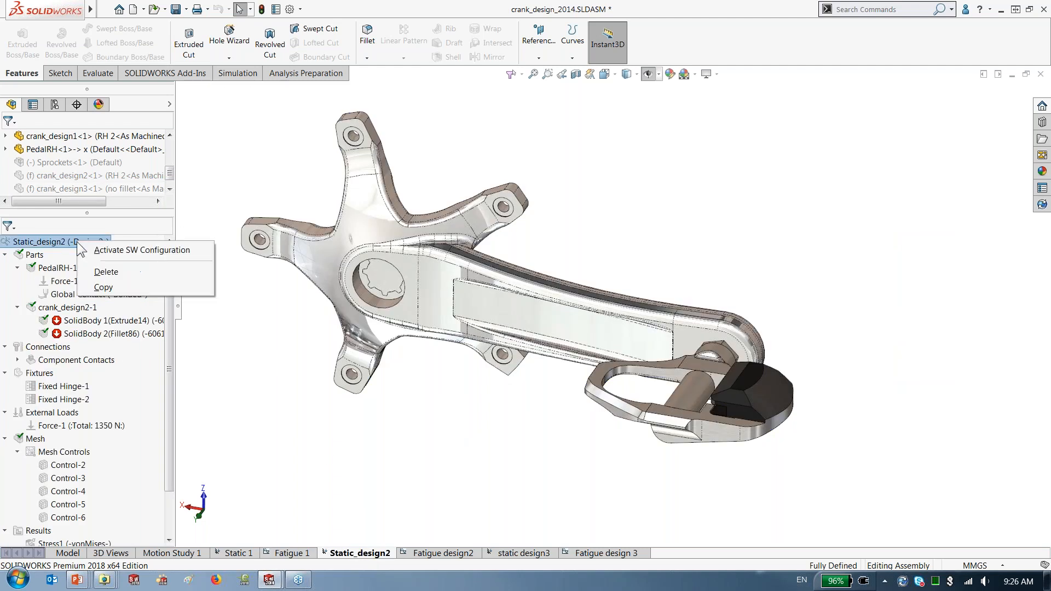
pyautogui.click(117, 246)
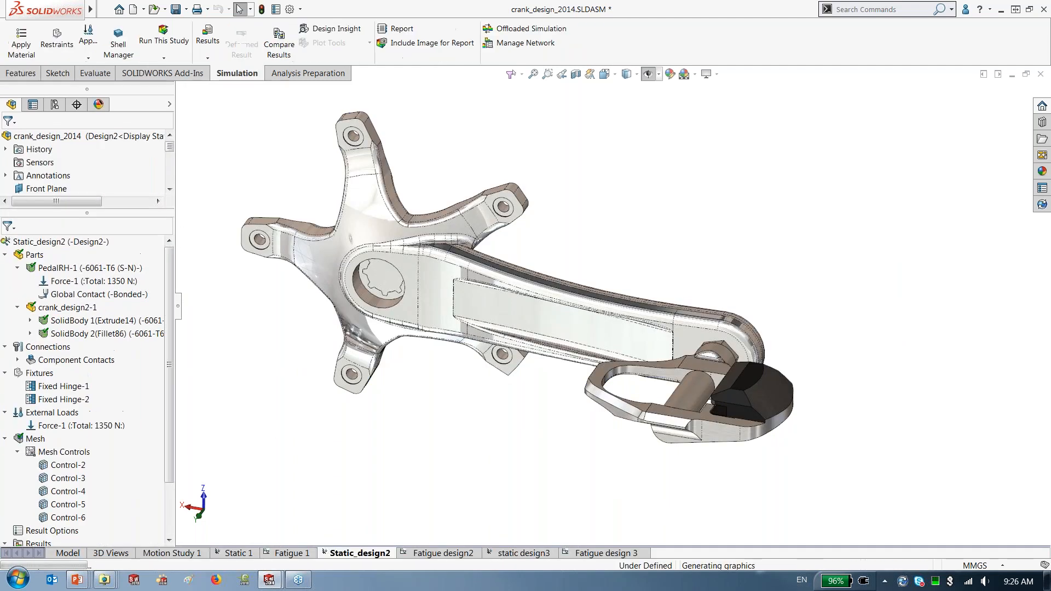
# - Review the Results1 damage plot and the Results2 life plot of the Fatigue design2 study
pyautogui.click(443, 553)
pyautogui.click(68, 361)
pyautogui.doubleClick(68, 360)
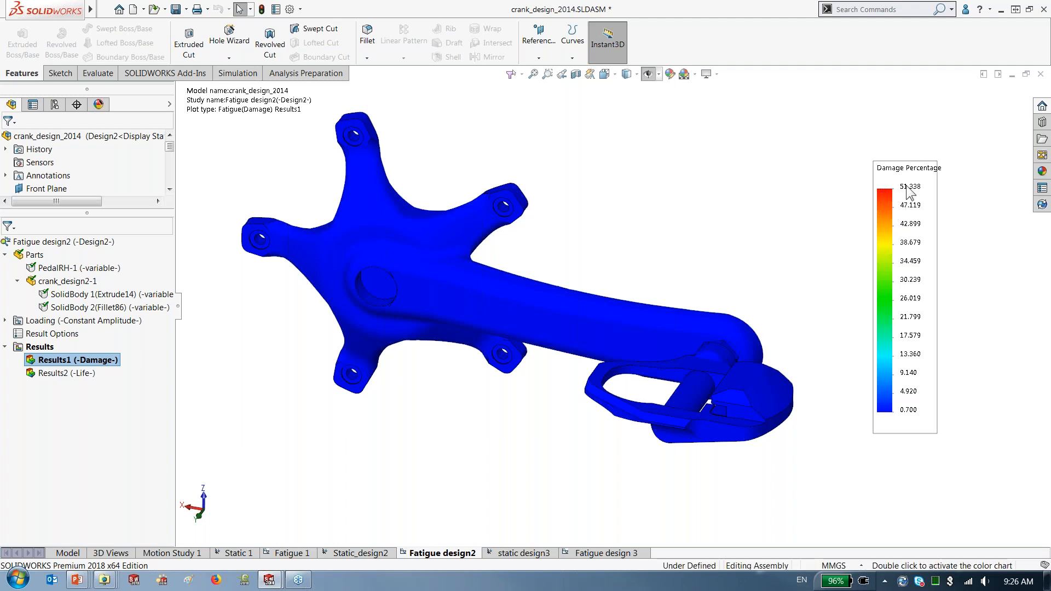
pyautogui.doubleClick(58, 375)
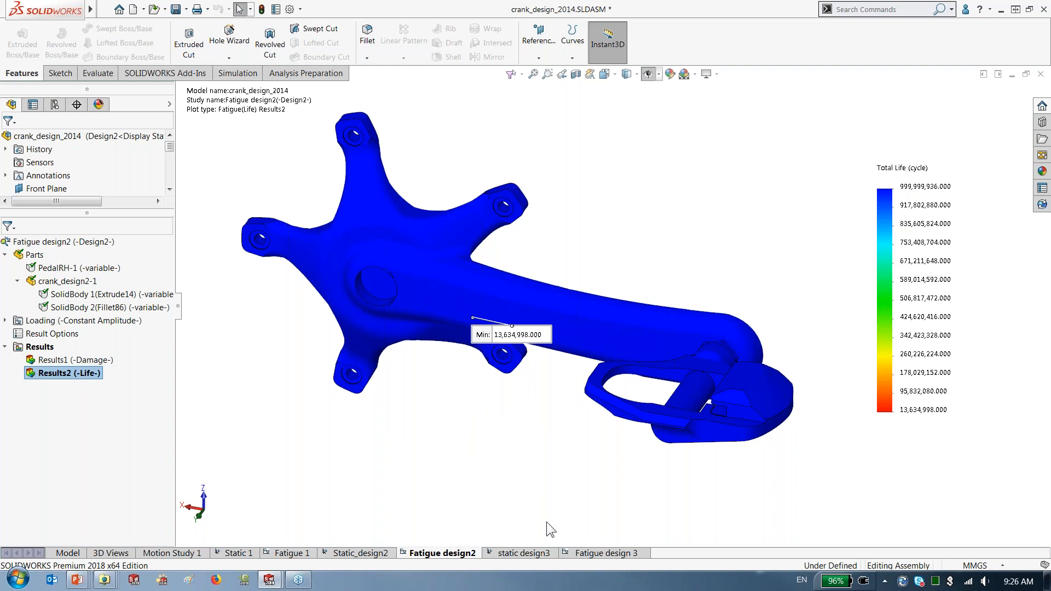
# - Compare the von Mises Stress1 plots of Static 1, Static_design2 and static design3 across all configurations, excluding the Fatigue 1 plots
pyautogui.click(602, 553)
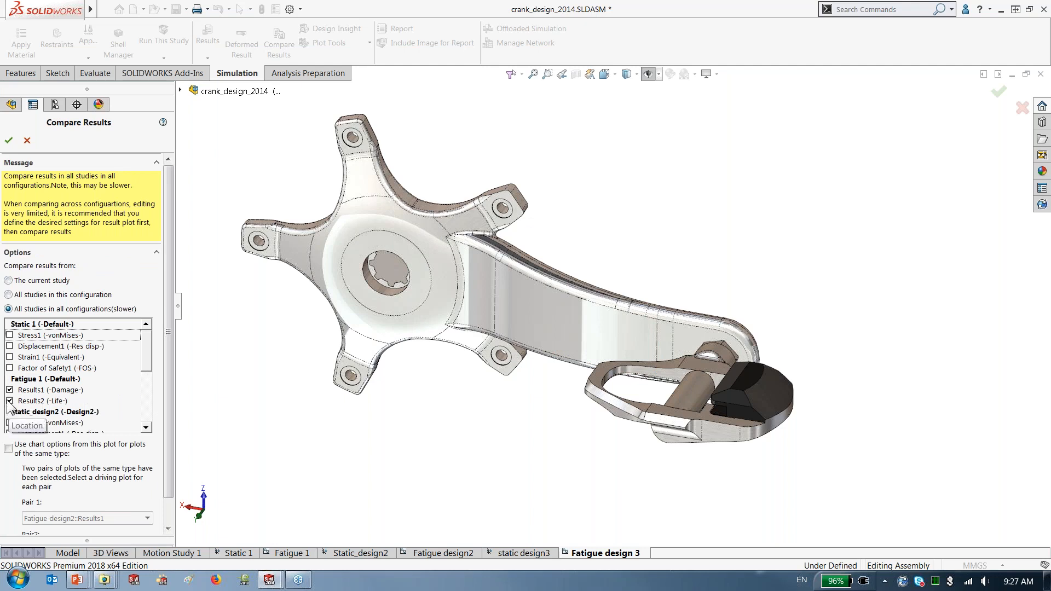
pyautogui.click(10, 400)
pyautogui.click(10, 390)
pyautogui.click(9, 335)
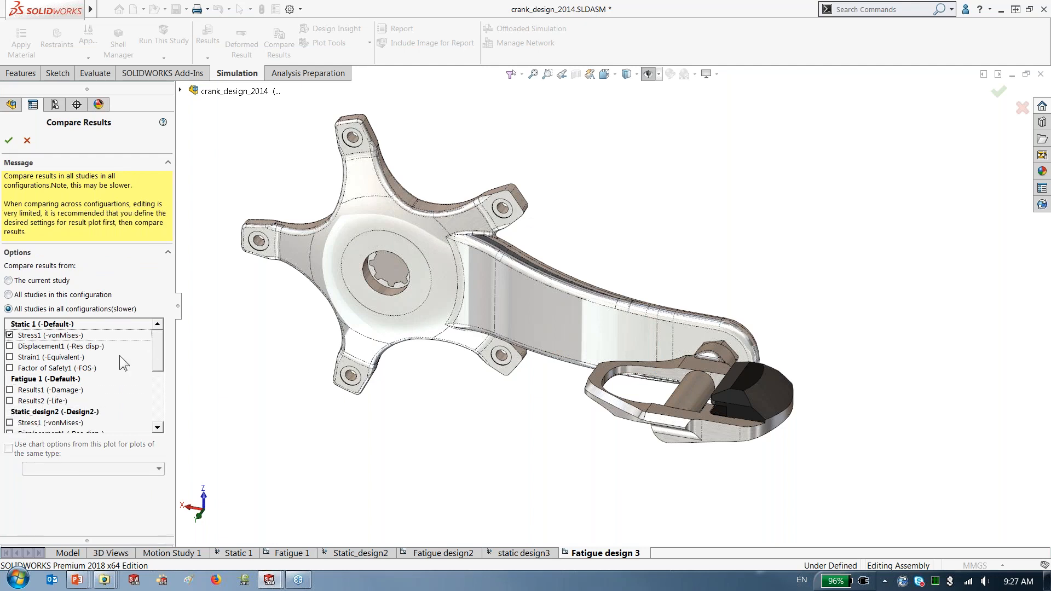
pyautogui.scroll(-1, 155, 359)
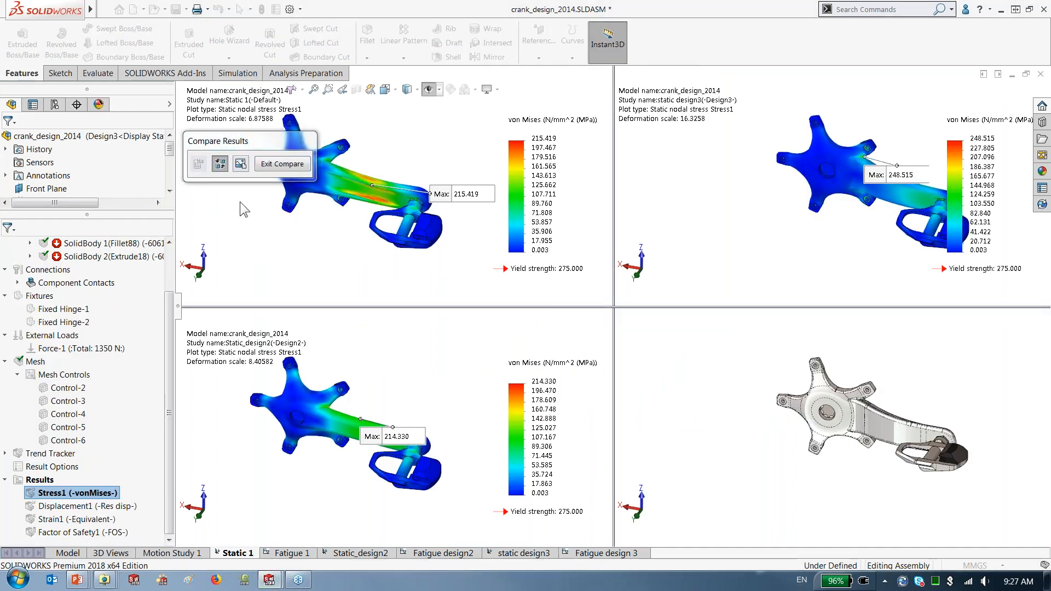
# - Examine the crank designs' stress plots side by side with the maximum labels moved clear of the arms, and exit the comparison
pyautogui.moveTo(277, 141); pyautogui.dragTo(756, 16)
pyautogui.moveTo(349, 235)
pyautogui.mouseDown(button='middle')
pyautogui.moveTo(359, 222)
pyautogui.moveTo(343, 240)
pyautogui.mouseUp(button='middle')
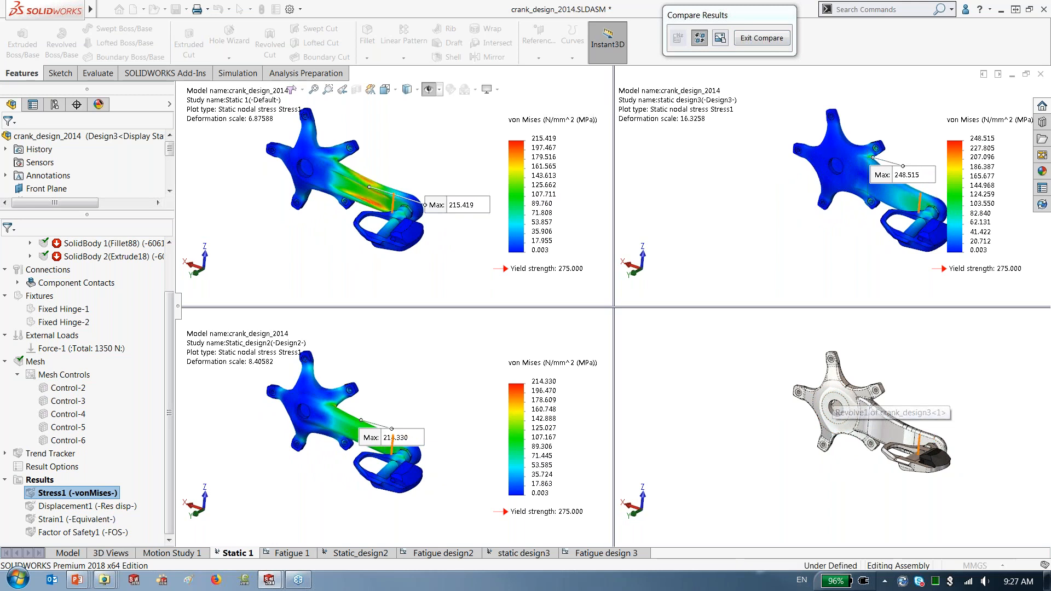
pyautogui.scroll(-1, 351, 188)
pyautogui.moveTo(413, 159); pyautogui.dragTo(415, 159)
pyautogui.scroll(-1, 904, 159)
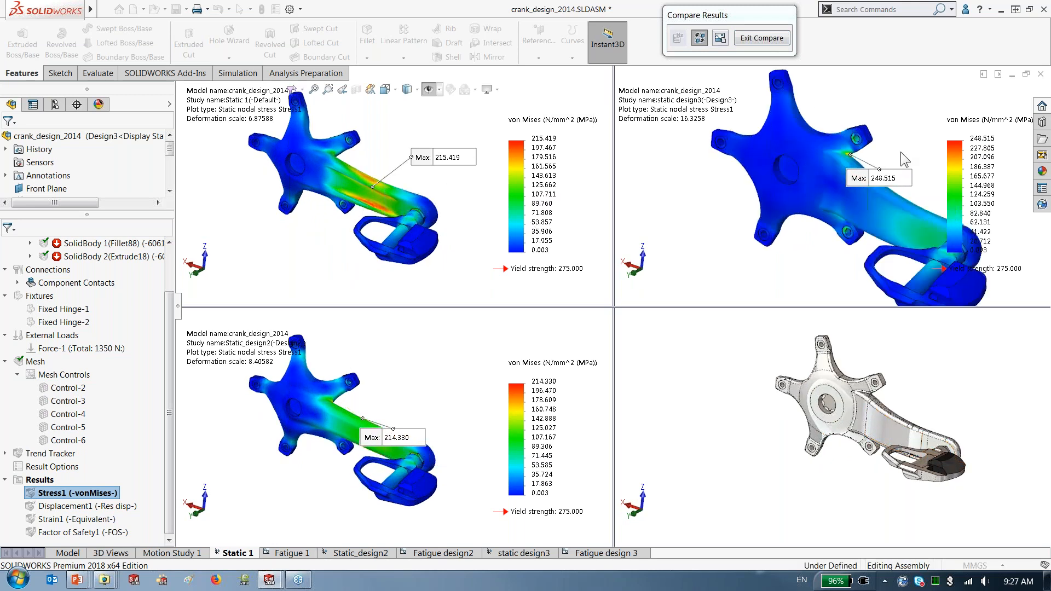
pyautogui.scroll(-1, 904, 159)
pyautogui.moveTo(850, 200); pyautogui.dragTo(883, 190)
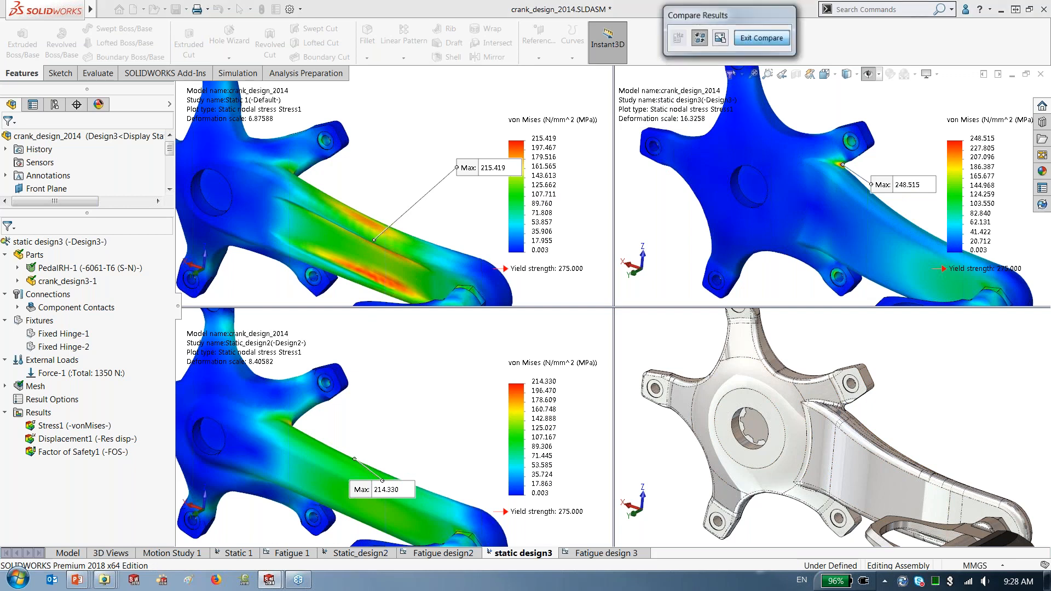
pyautogui.click(761, 38)
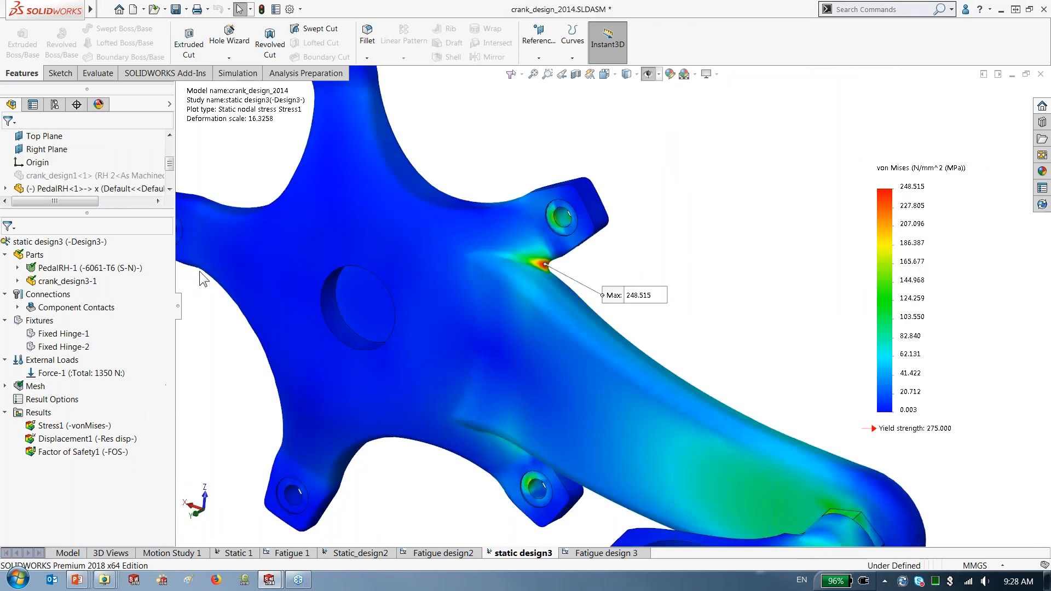
# - Start another results comparison, replacing the Stress1 plots of Static 1 and Static_design2 with the Results2 life plot of Fatigue 1
pyautogui.click(248, 73)
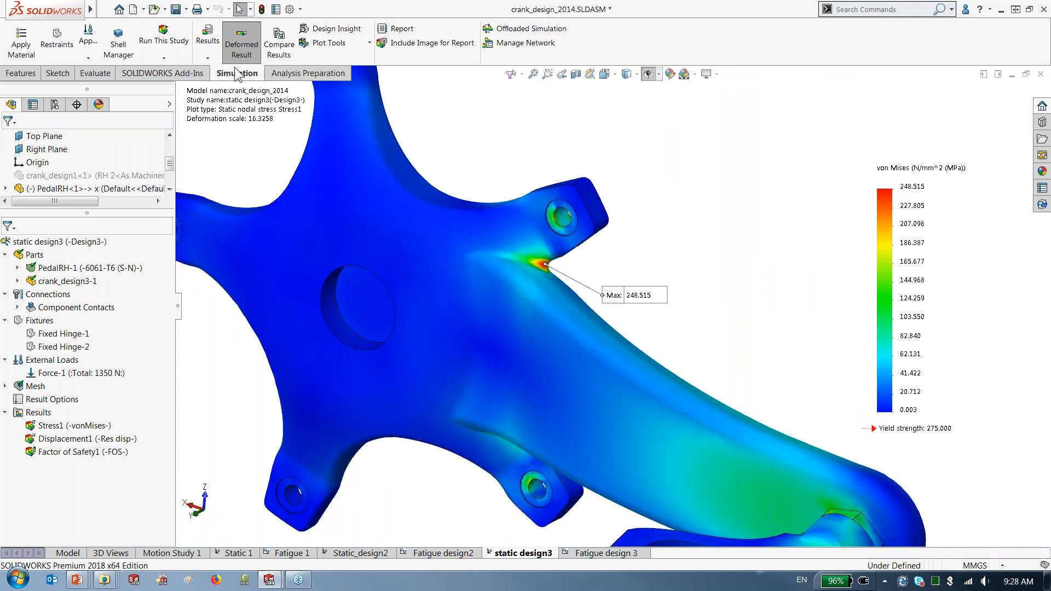
pyautogui.click(279, 39)
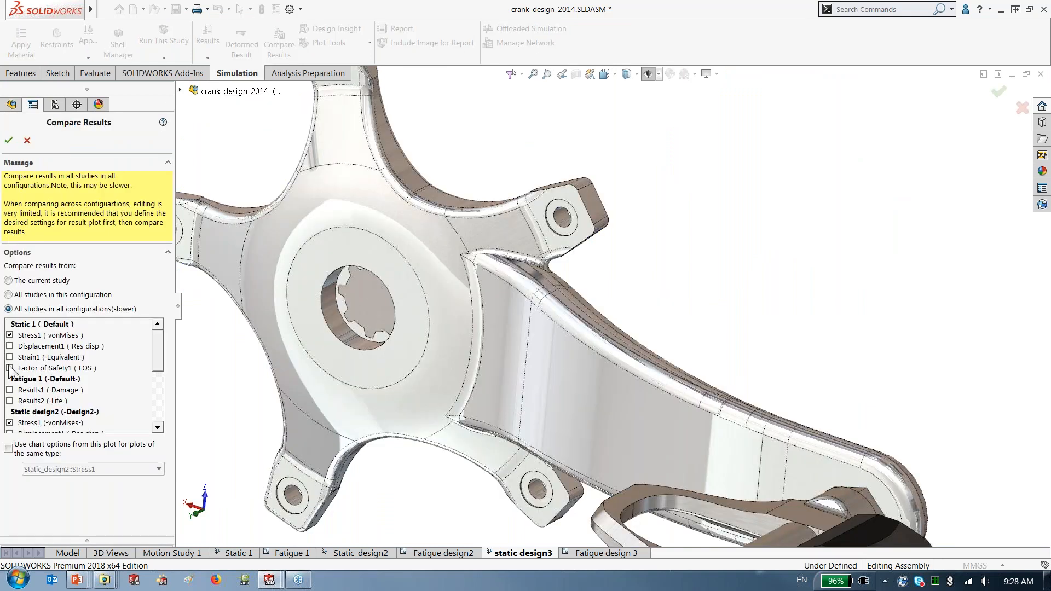
pyautogui.click(10, 335)
pyautogui.click(10, 400)
pyautogui.click(10, 423)
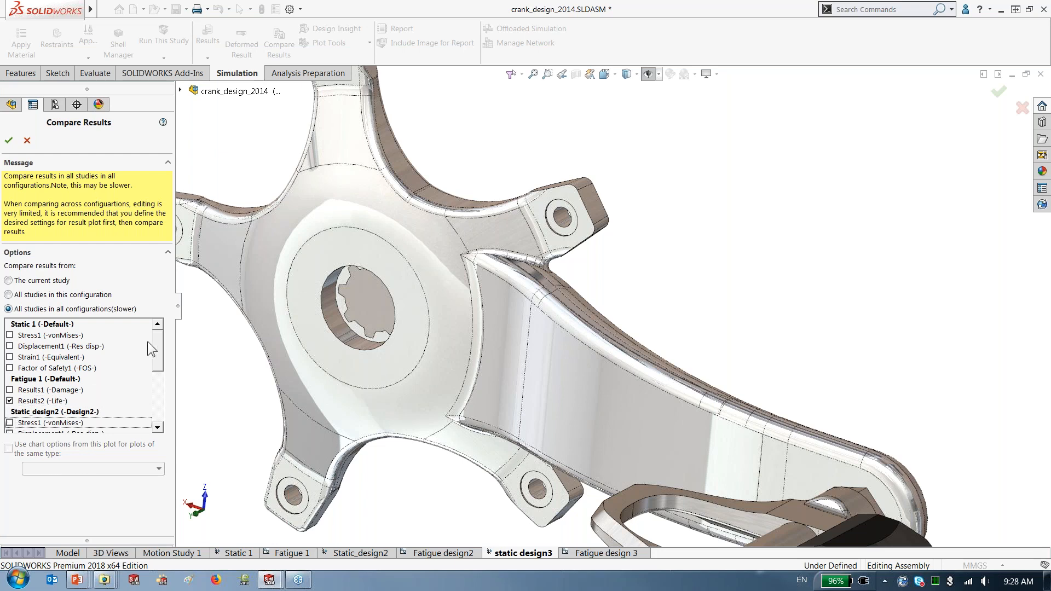
# - Add the Results2 life plots of Fatigue design2 and Fatigue design 3, exclude static design3's Stress1 plot, and generate the comparison
pyautogui.moveTo(158, 356); pyautogui.dragTo(158, 361)
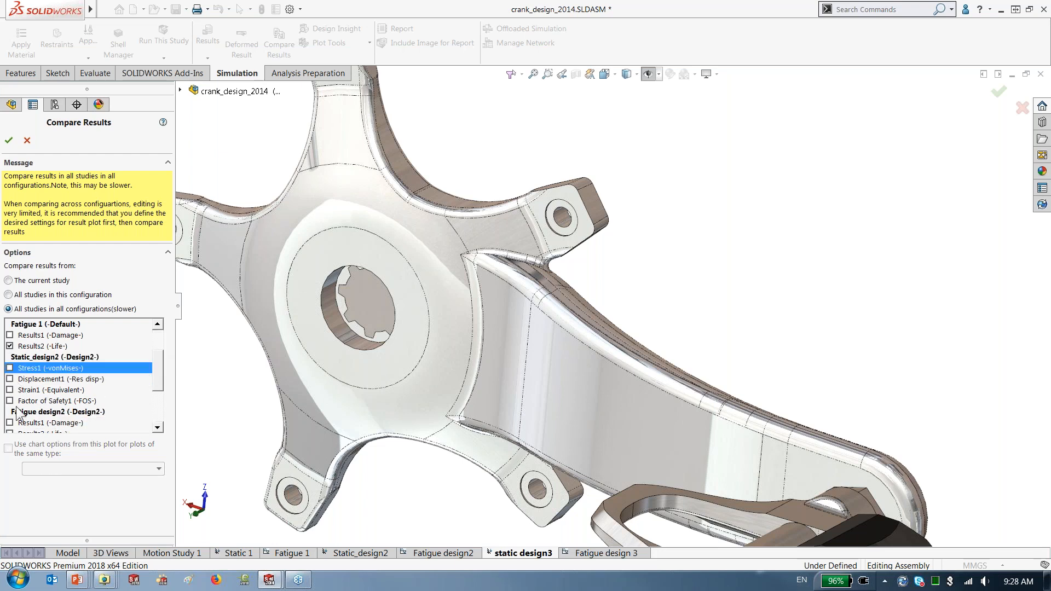
pyautogui.click(155, 428)
pyautogui.click(156, 428)
pyautogui.click(155, 428)
pyautogui.click(155, 429)
pyautogui.click(155, 429)
pyautogui.click(156, 429)
pyautogui.click(155, 429)
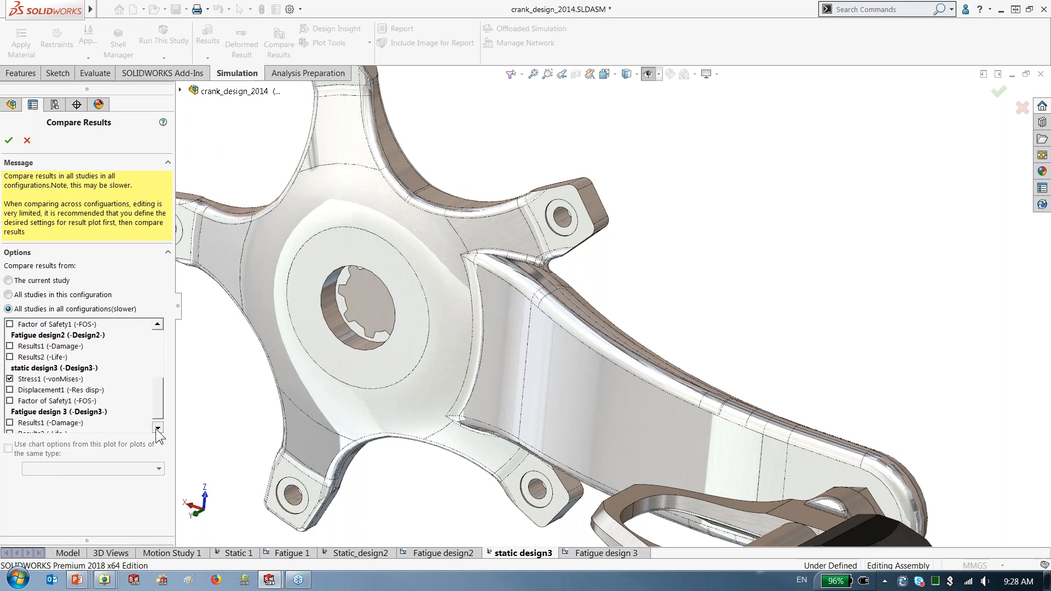
pyautogui.click(156, 428)
pyautogui.click(9, 346)
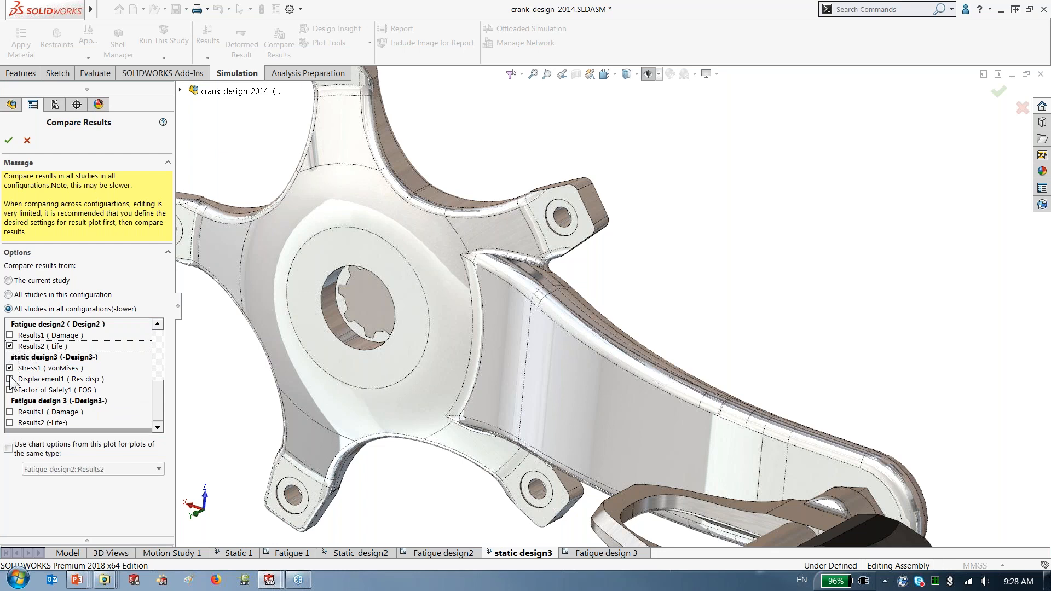
pyautogui.click(10, 422)
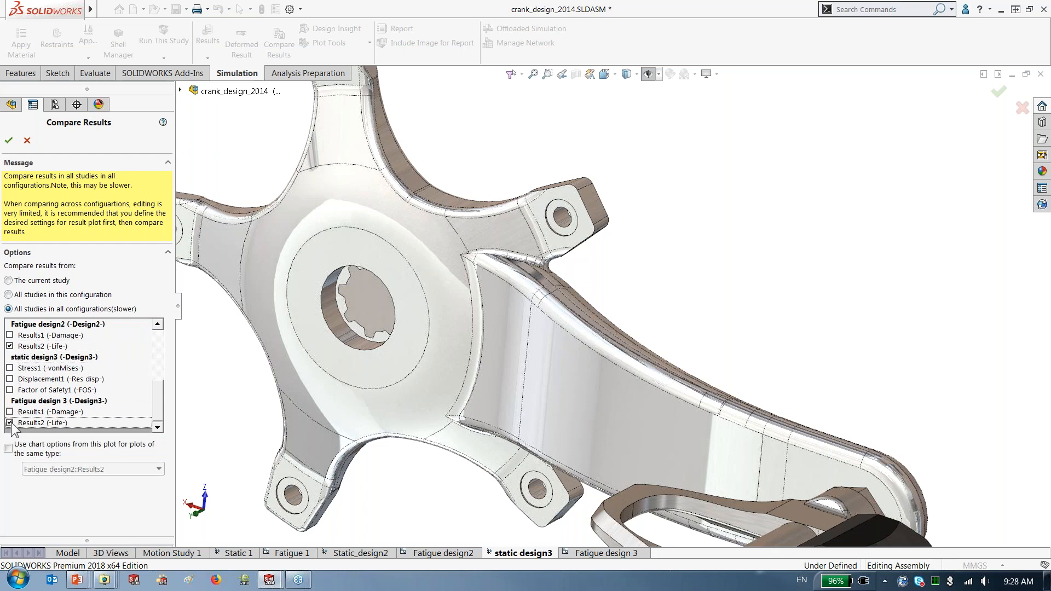
pyautogui.click(8, 141)
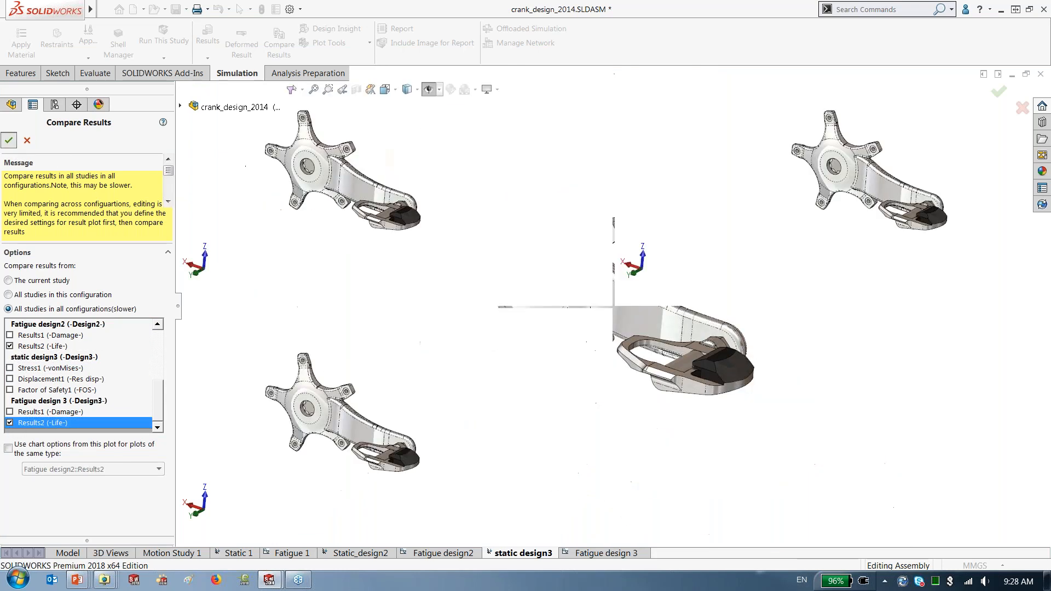
# - Compare the three fatigue life plots up close, moving their minimum life labels clear of the critical areas, and exit the comparison
pyautogui.moveTo(271, 142); pyautogui.dragTo(755, 13)
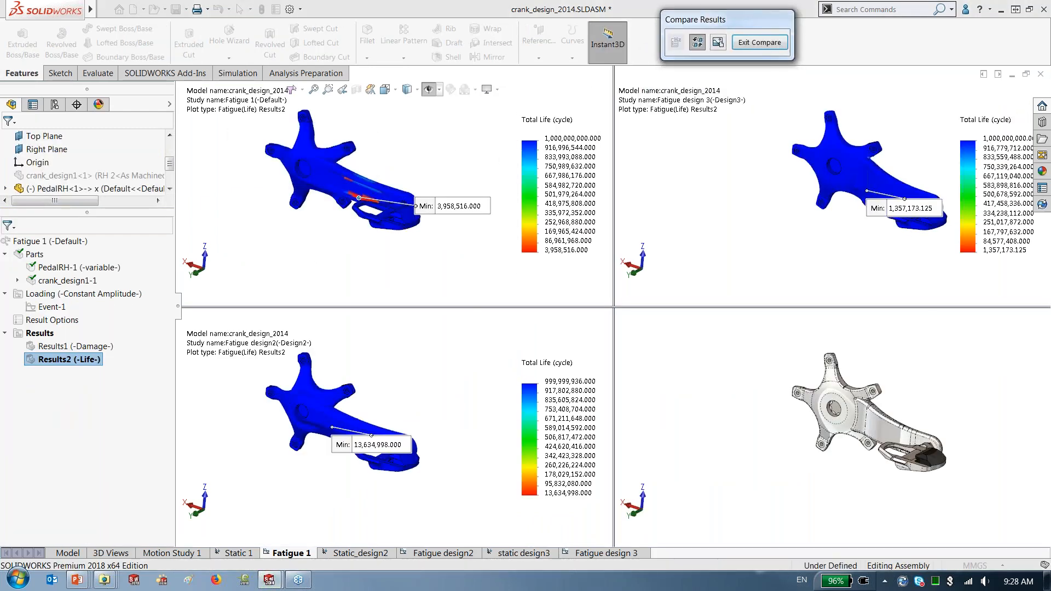
pyautogui.scroll(-3, 430, 213)
pyautogui.scroll(-2, 429, 213)
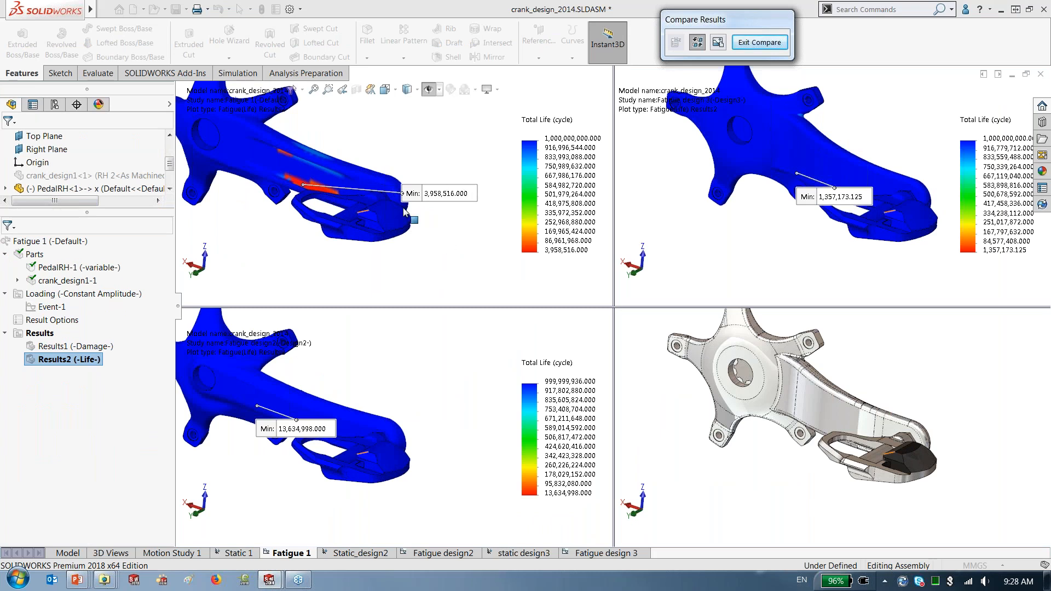
pyautogui.moveTo(413, 194); pyautogui.dragTo(353, 193)
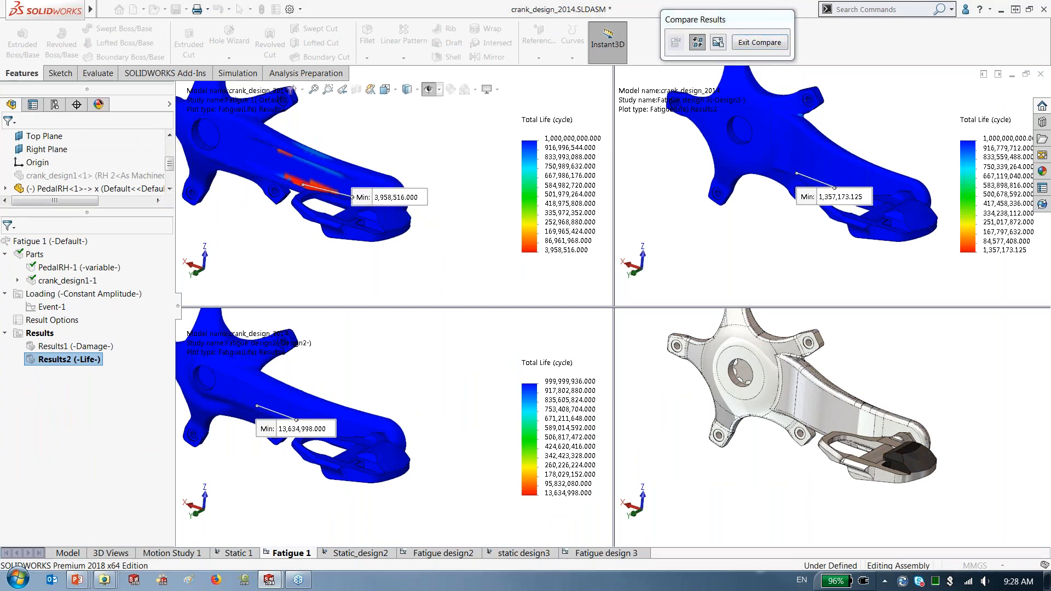
pyautogui.moveTo(267, 430)
pyautogui.mouseDown()
pyautogui.moveTo(251, 434)
pyautogui.moveTo(256, 446)
pyautogui.mouseUp()
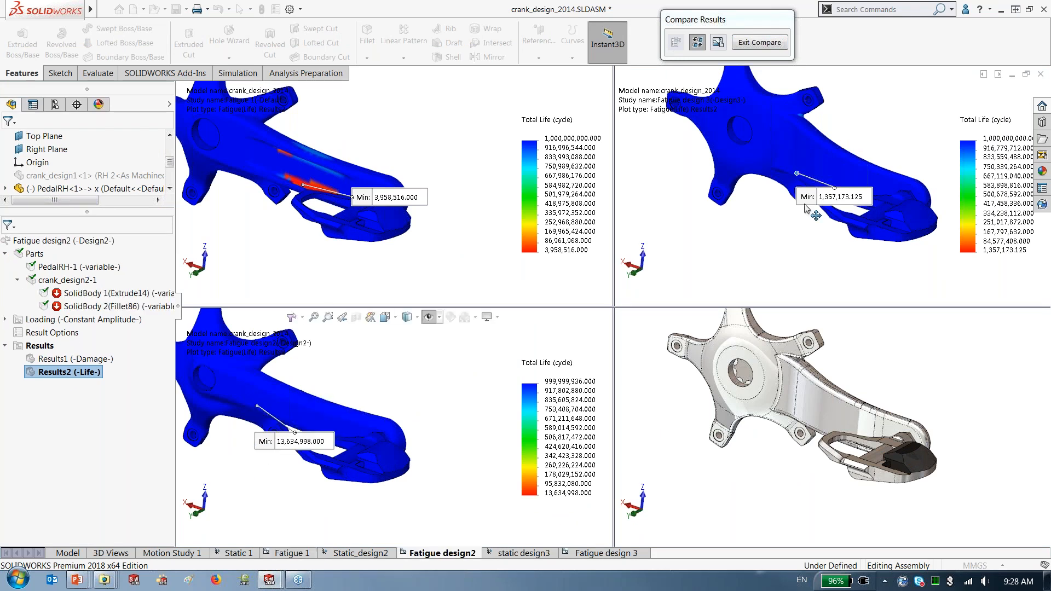
pyautogui.moveTo(805, 208); pyautogui.dragTo(752, 235)
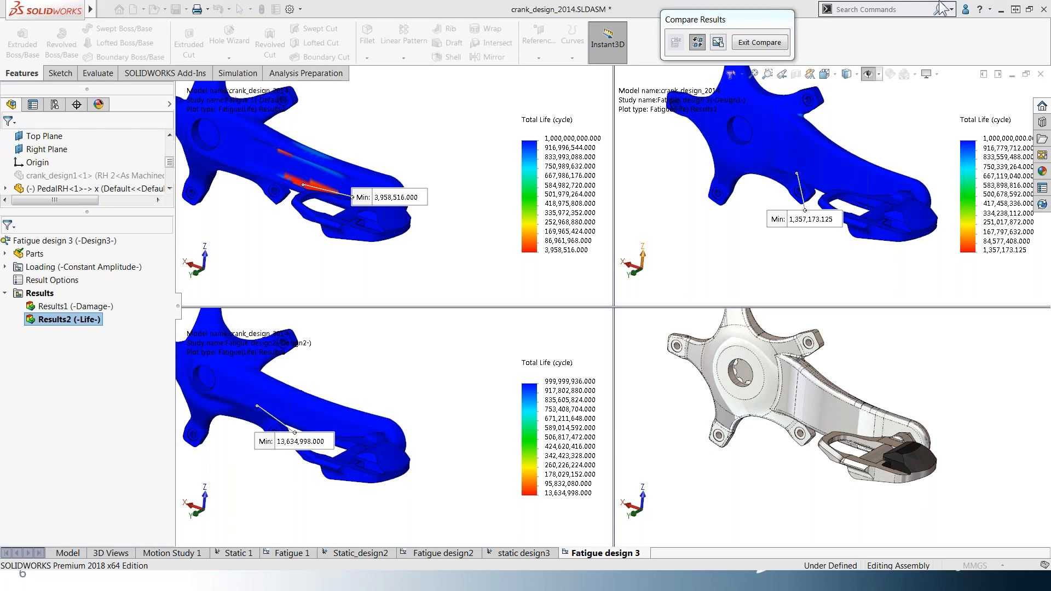
pyautogui.click(777, 42)
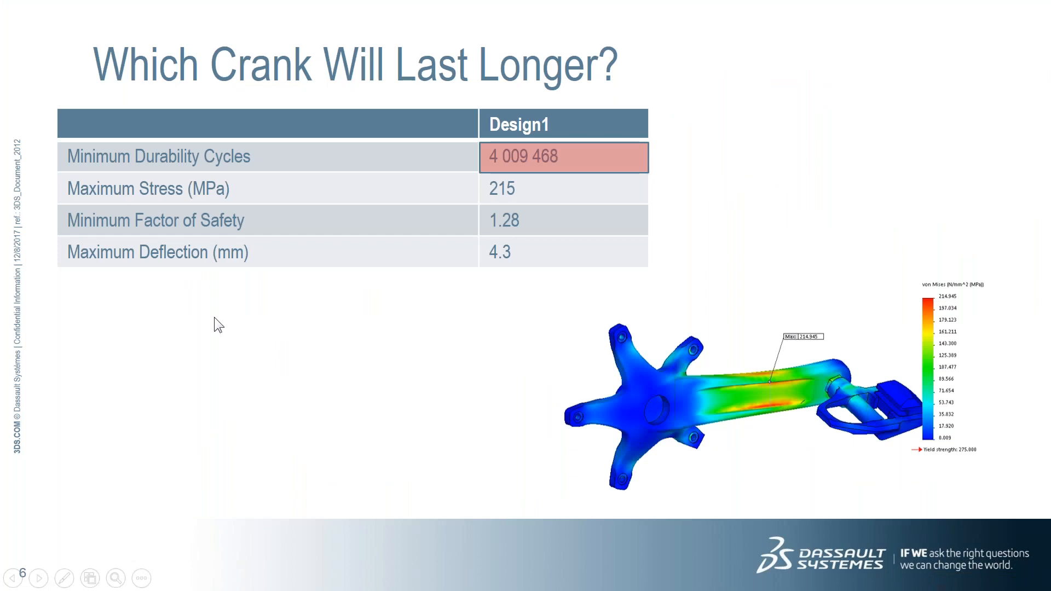
pyautogui.press('Right')
pyautogui.press('Right')
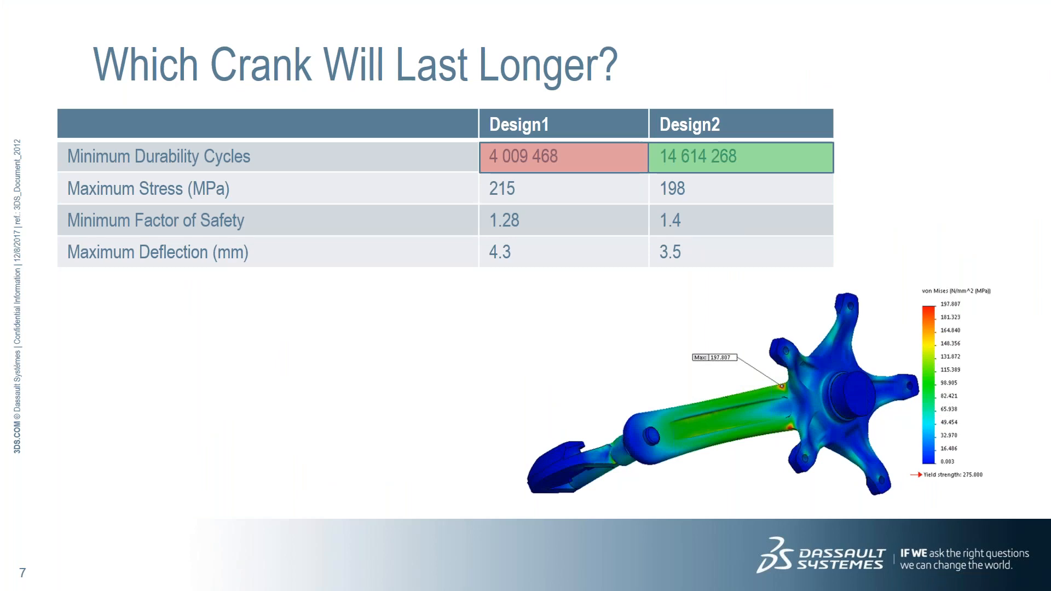
pyautogui.press('Right')
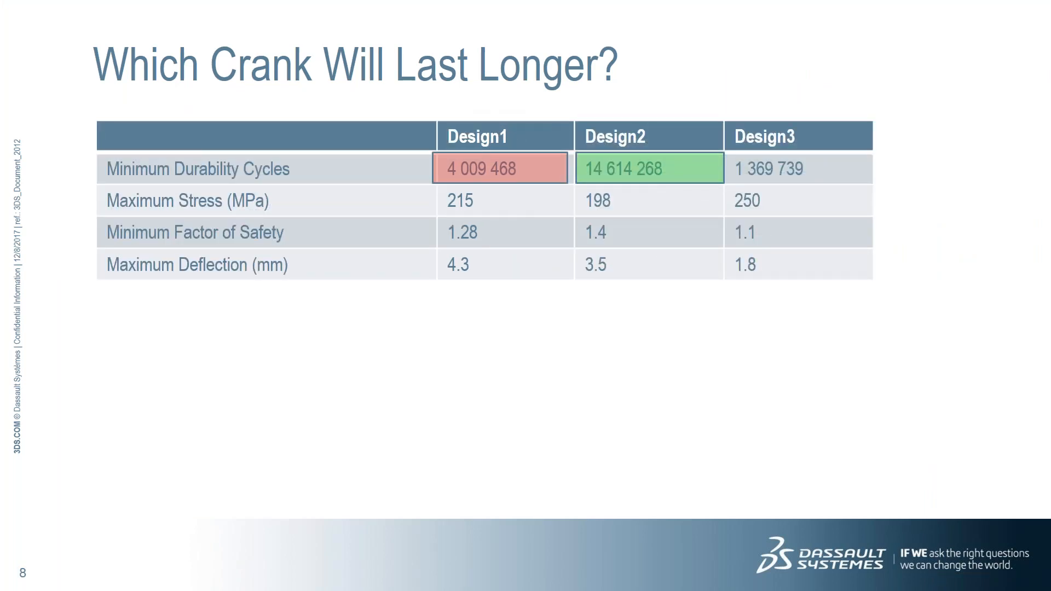
pyautogui.press('Right')
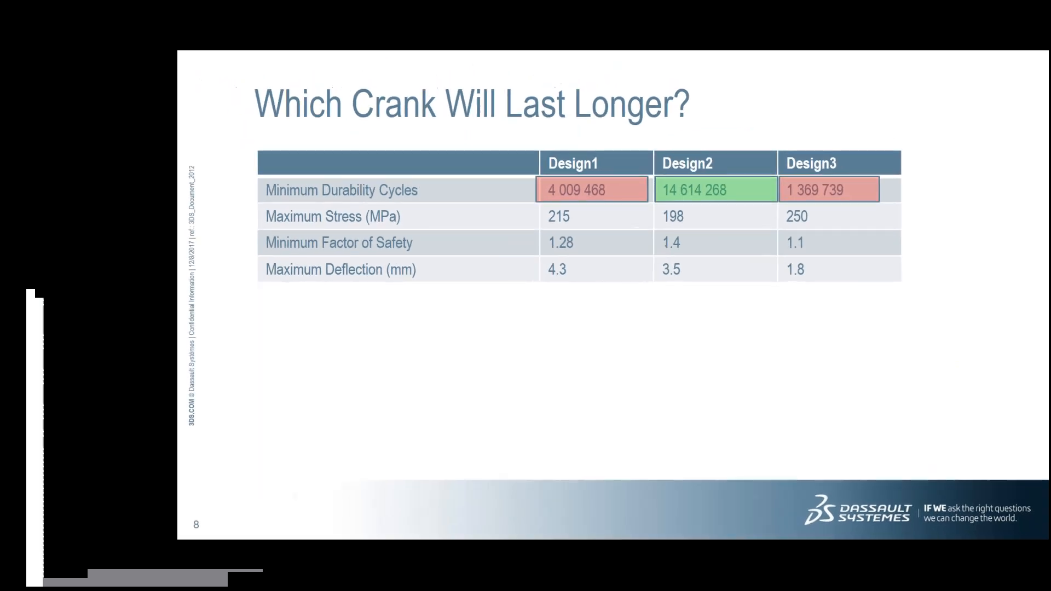
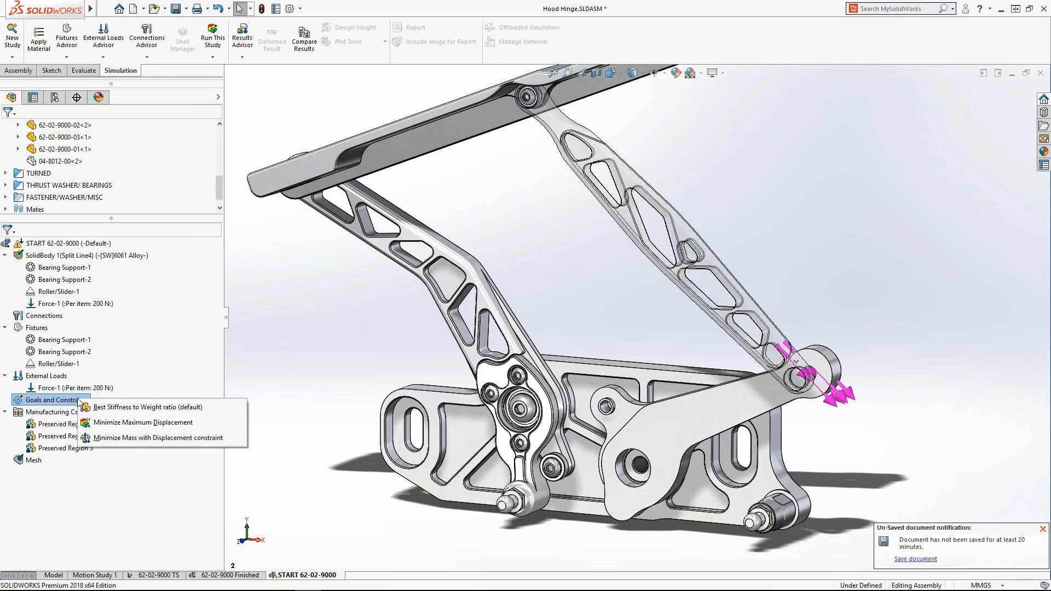
# - Define a Best Stiffness to Weight ratio goal for the START 62-02-9000 topology study with a 70% mass reduction constraint
pyautogui.click(119, 408)
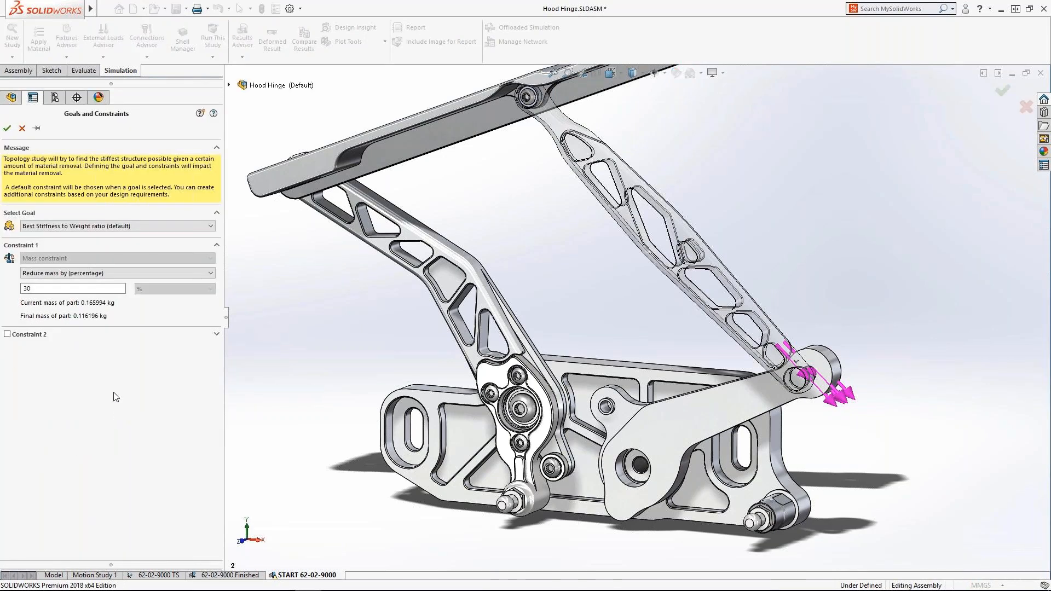
pyautogui.doubleClick(65, 288)
pyautogui.write('70')
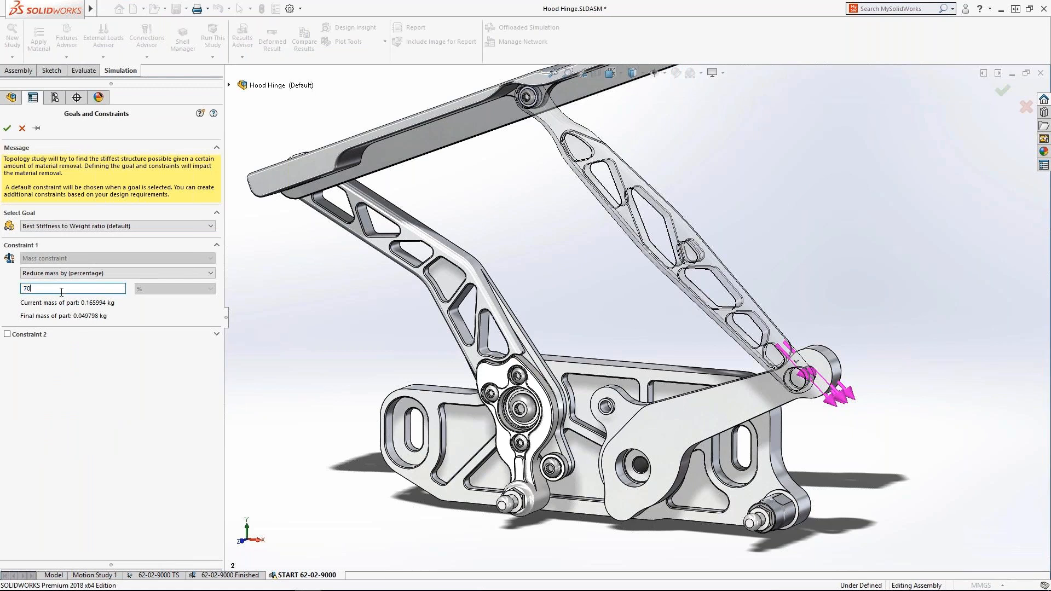
pyautogui.rightClick(252, 313)
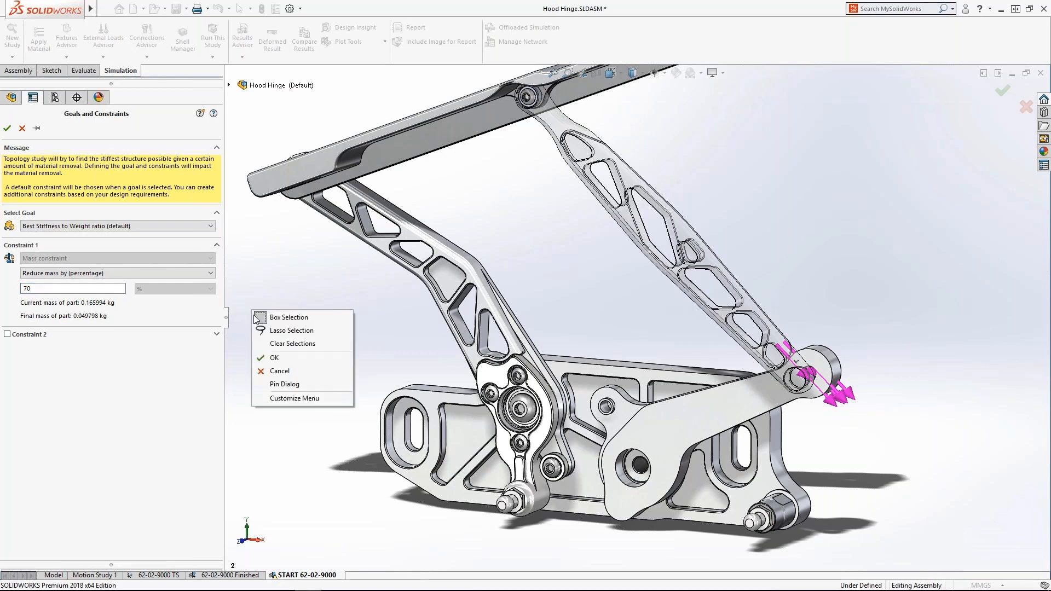
pyautogui.click(274, 358)
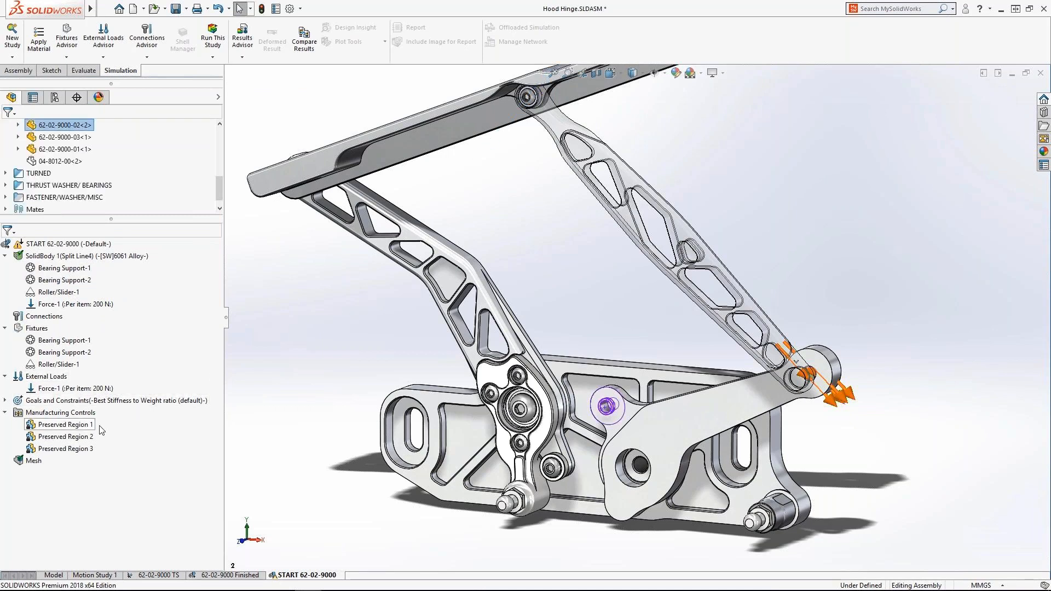
pyautogui.rightClick(86, 416)
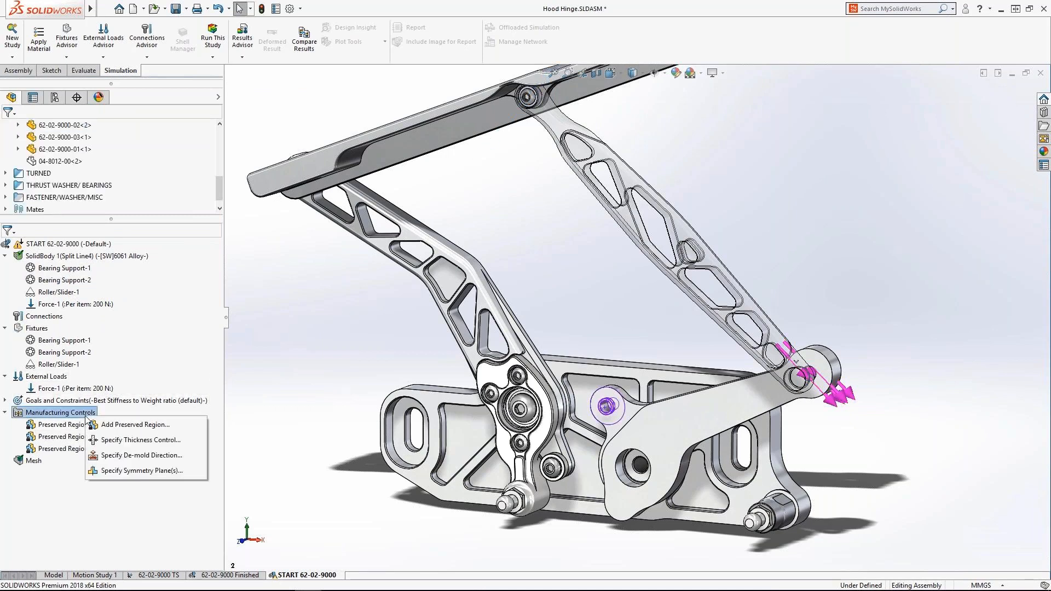
pyautogui.click(123, 455)
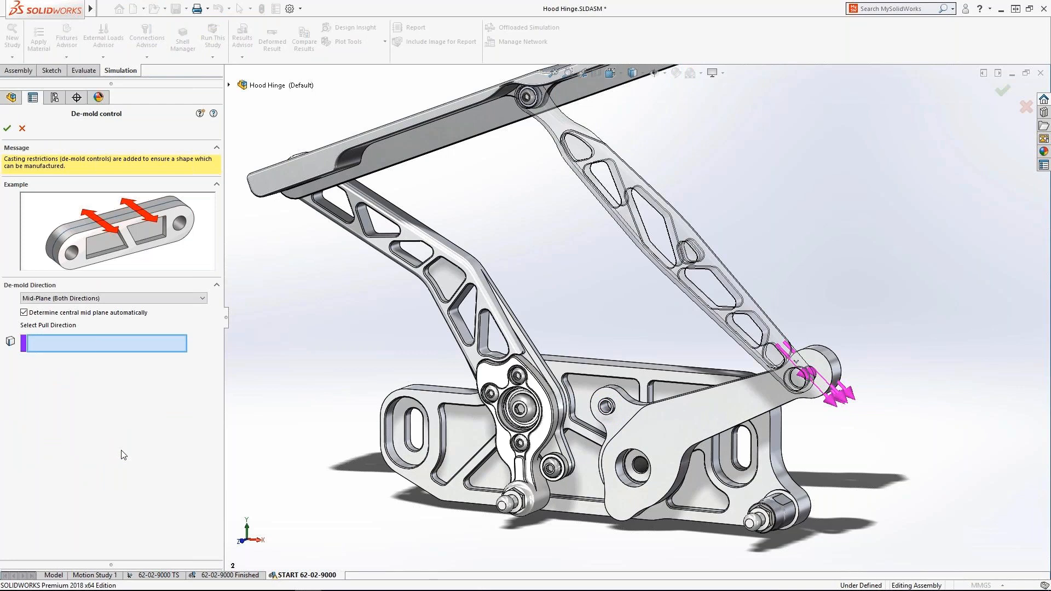
pyautogui.click(115, 300)
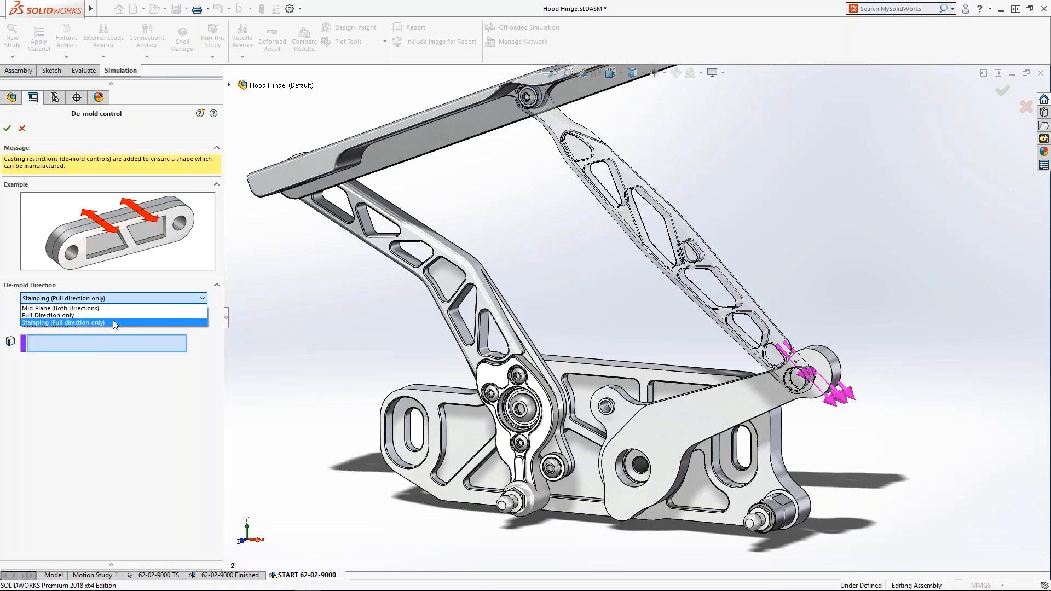
pyautogui.click(114, 322)
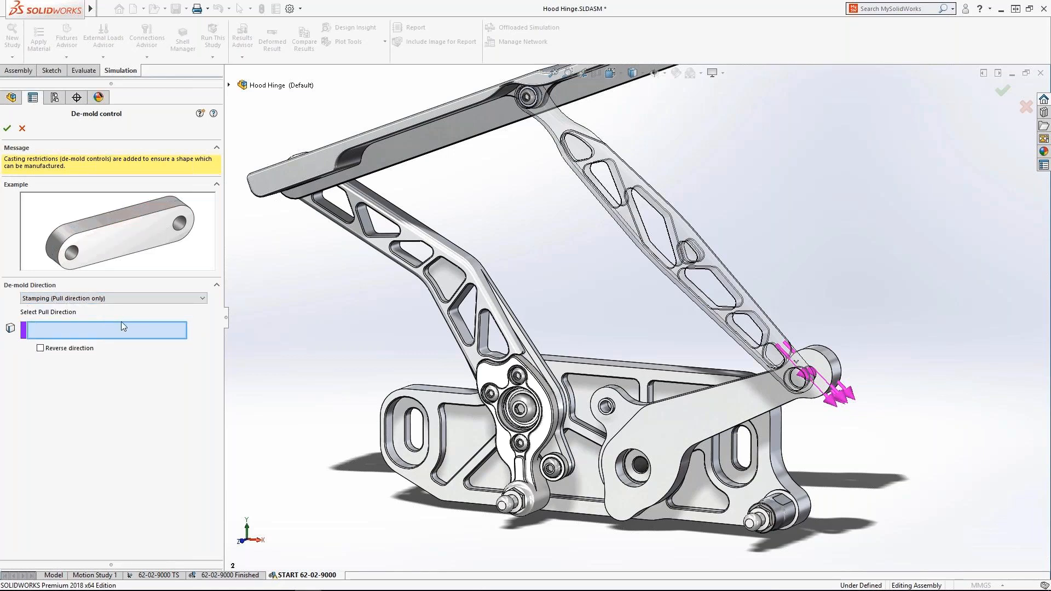
pyautogui.rightClick(269, 378)
pyautogui.click(291, 436)
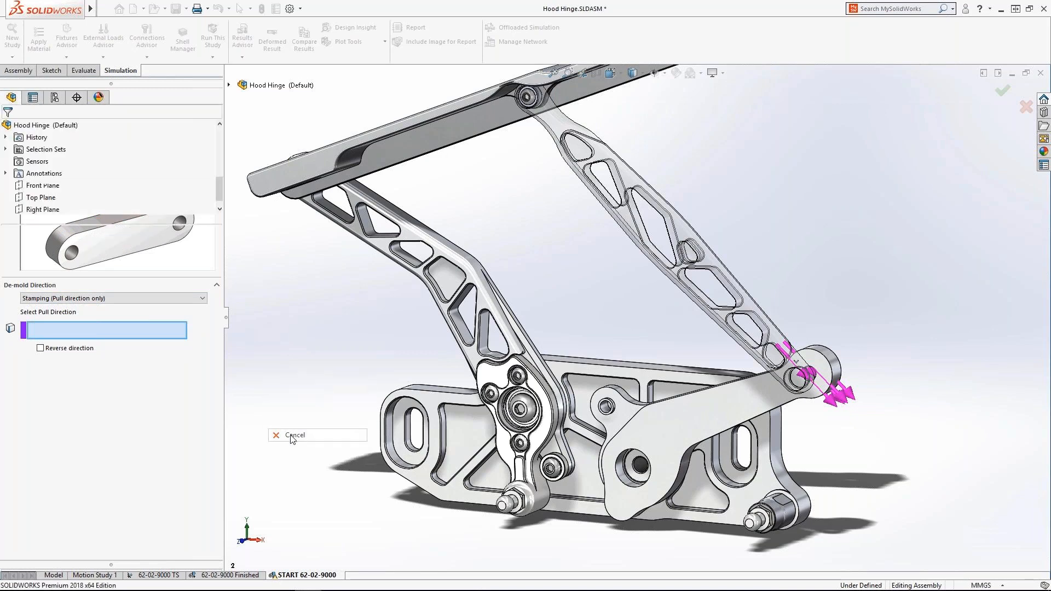
# - Open the 62-02-9000 Finished study and display its Material Mass1 plot
pyautogui.click(239, 575)
pyautogui.doubleClick(44, 402)
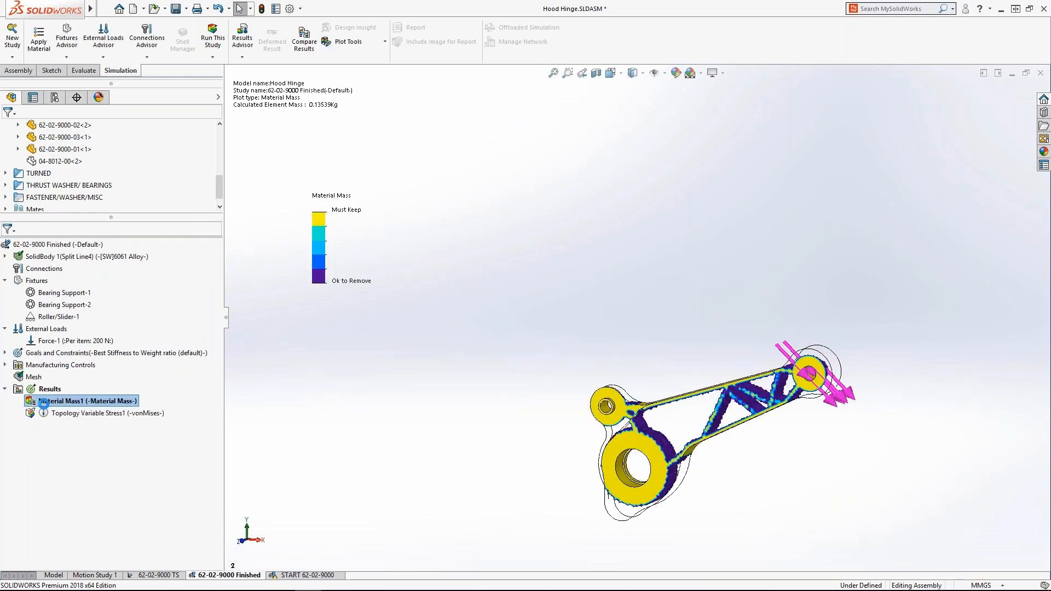
# - Edit the Material Mass1 plot and preview its smoothed mesh up close, returning to the material mass view
pyautogui.moveTo(266, 361); pyautogui.dragTo(325, 367, button='right')
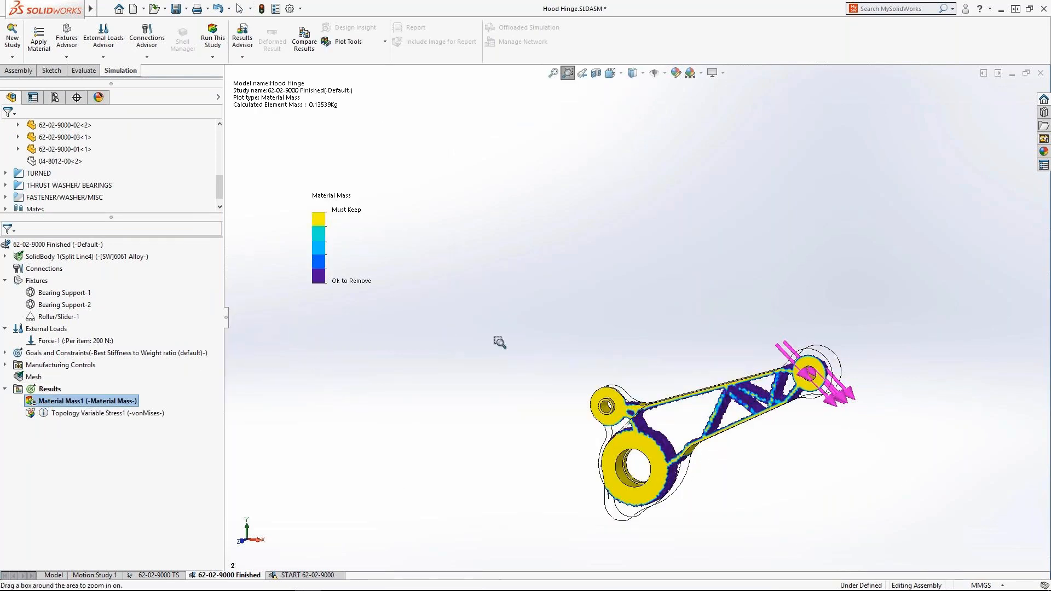
pyautogui.moveTo(502, 327); pyautogui.dragTo(925, 531)
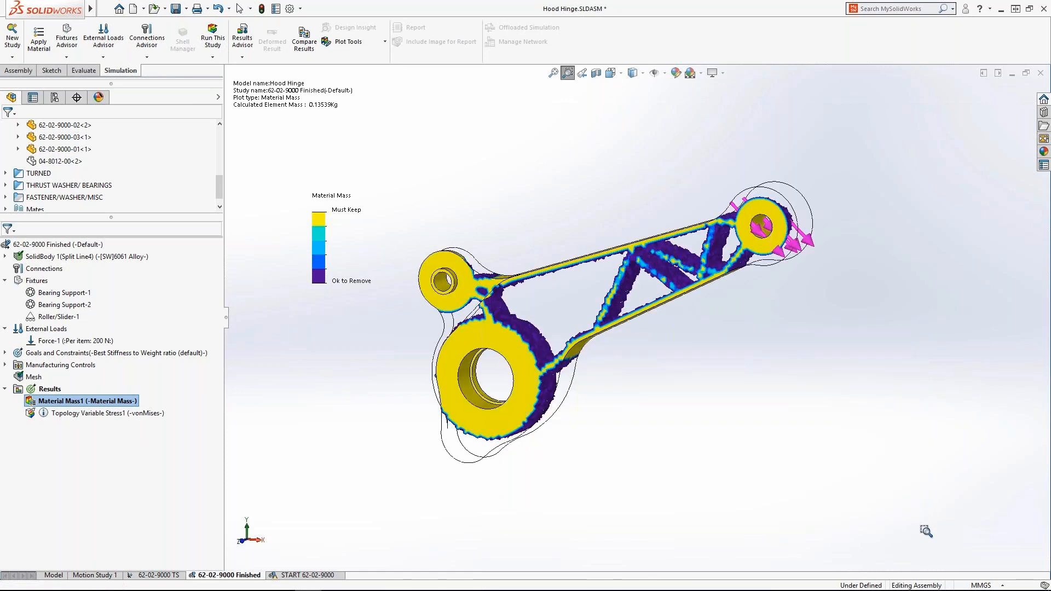
pyautogui.doubleClick(83, 403)
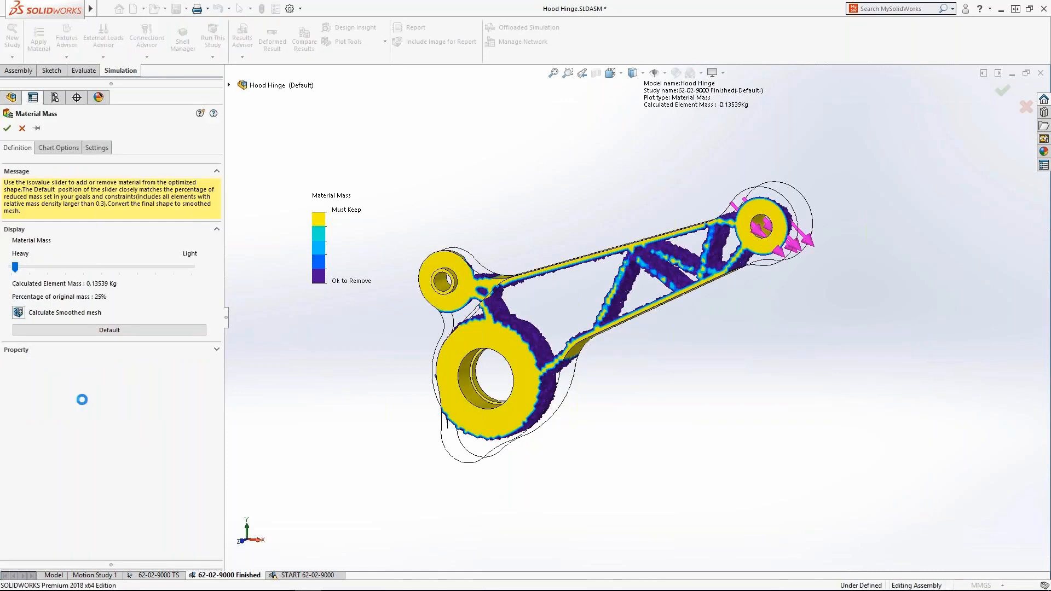
pyautogui.click(18, 313)
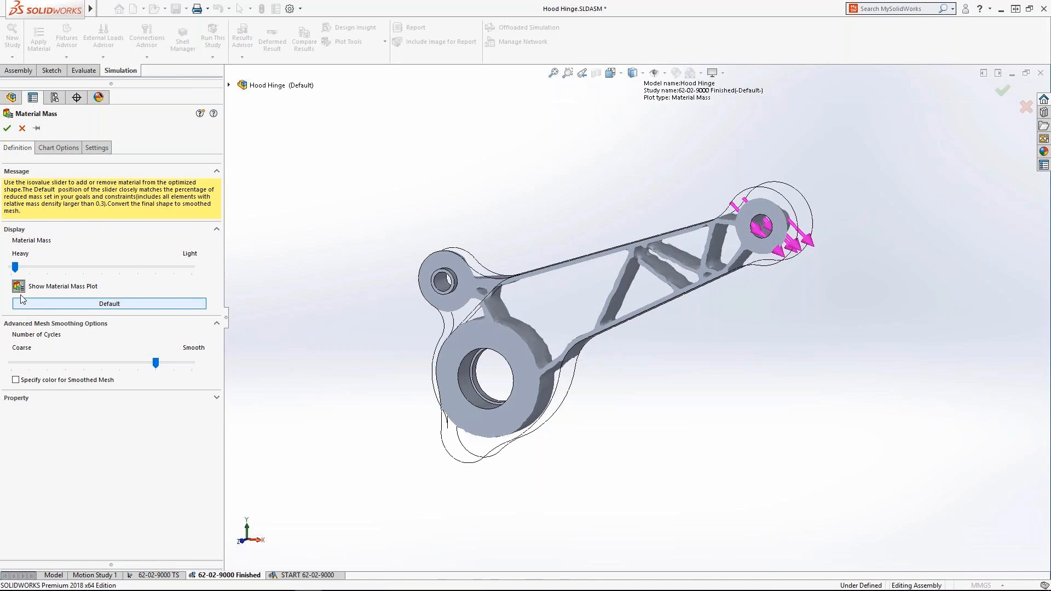
pyautogui.click(19, 289)
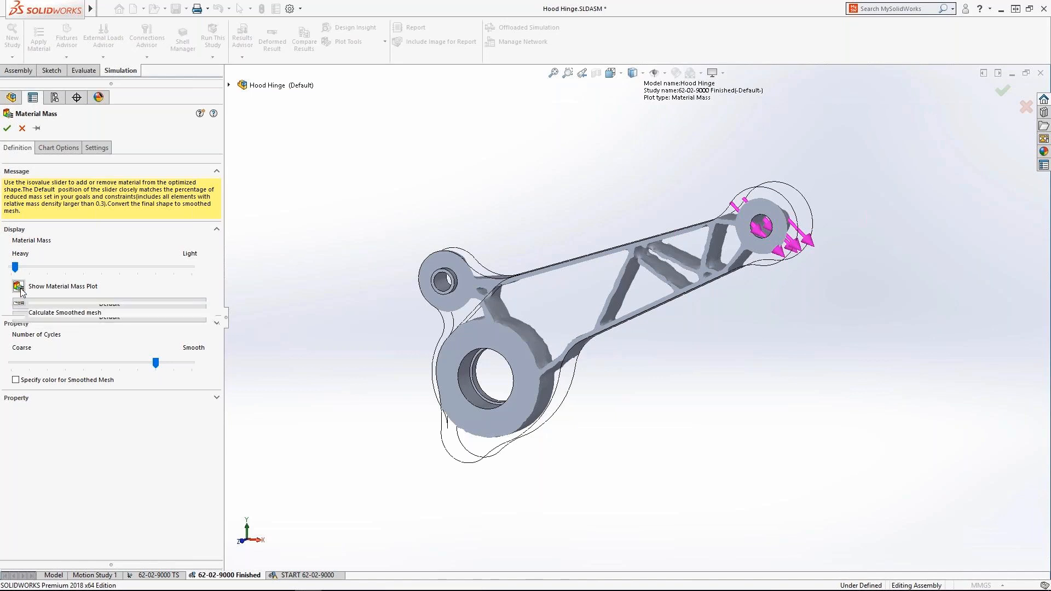
# - Shift the Material Mass1 isovalue towards Light, to about 24% of the original mass, accept it, and select the Topology Variable Stress1 plot
pyautogui.moveTo(15, 269); pyautogui.dragTo(143, 279)
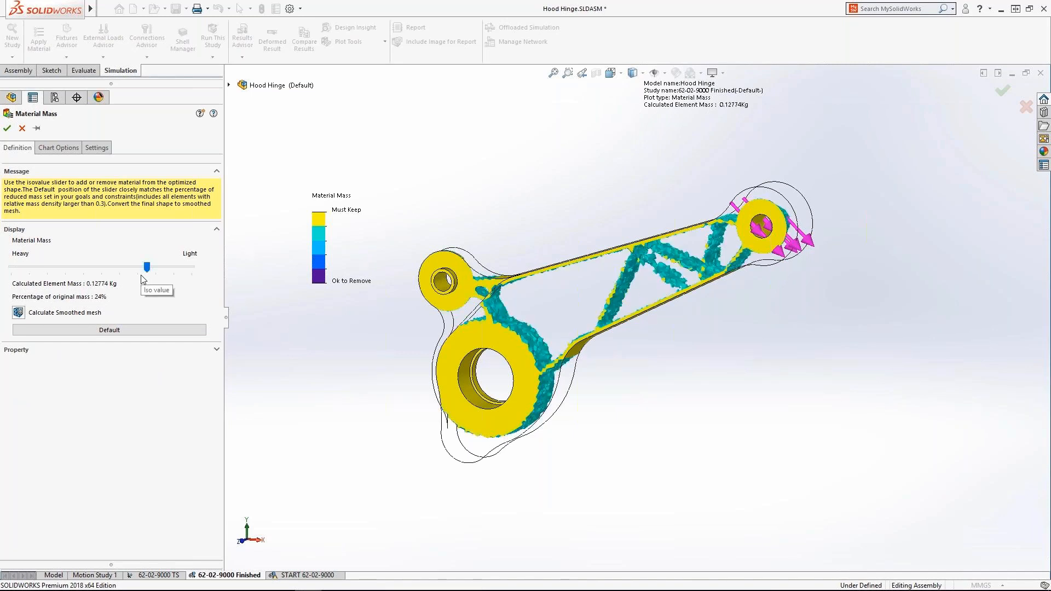
pyautogui.rightClick(265, 306)
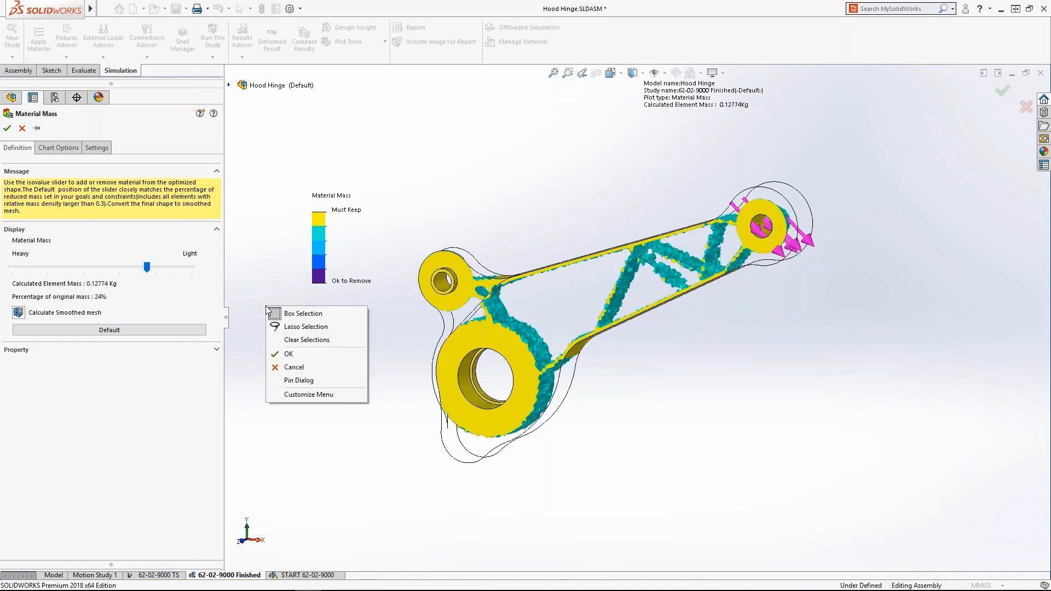
pyautogui.click(290, 357)
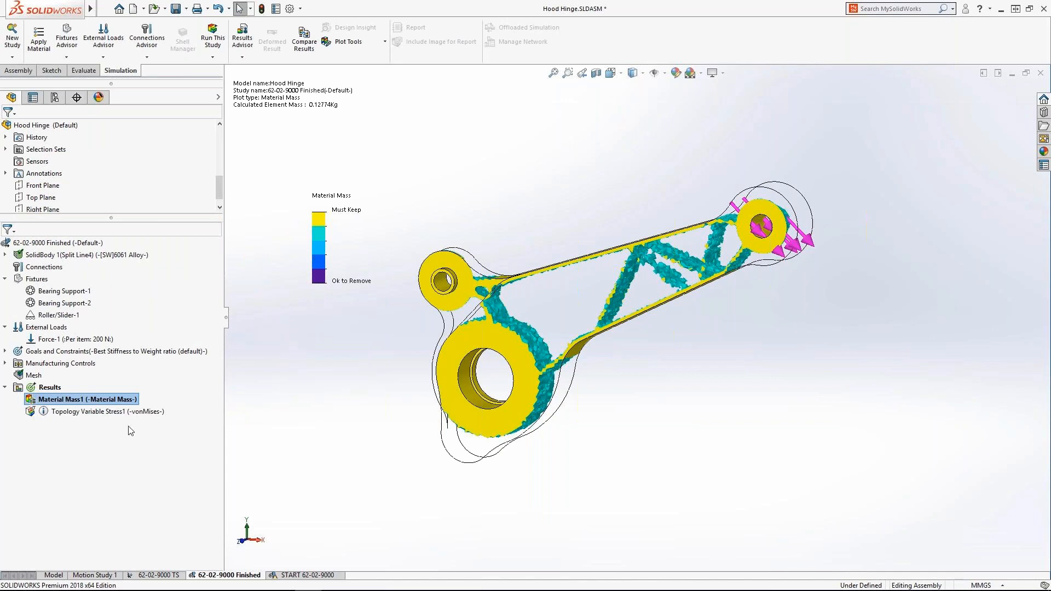
pyautogui.click(104, 415)
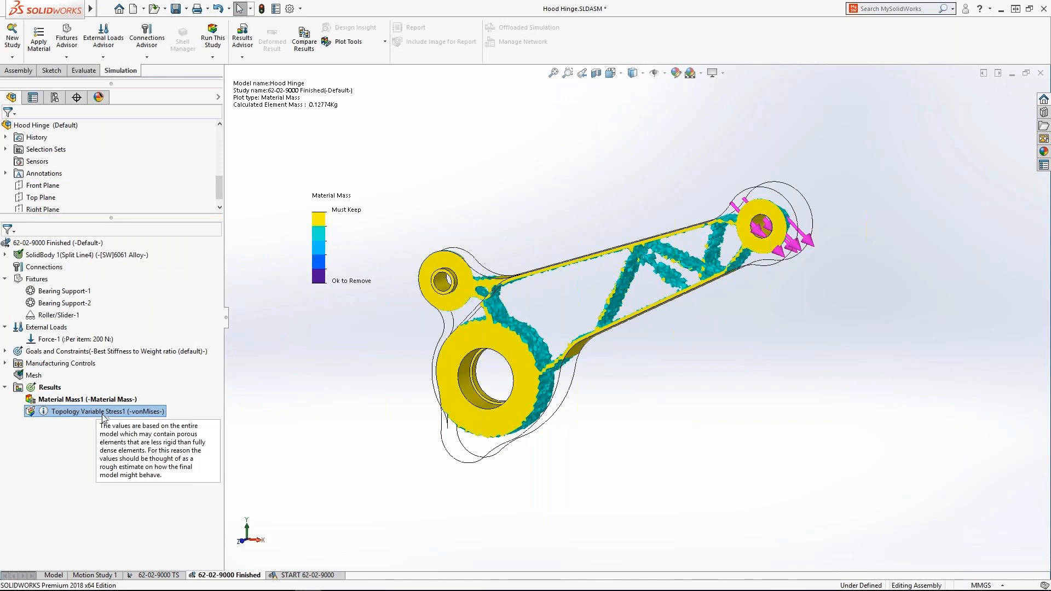
# - Return to the assembly model and activate Simulation Display with the Material Mass1 result of the 62-02-9000 Finished study
pyautogui.click(54, 575)
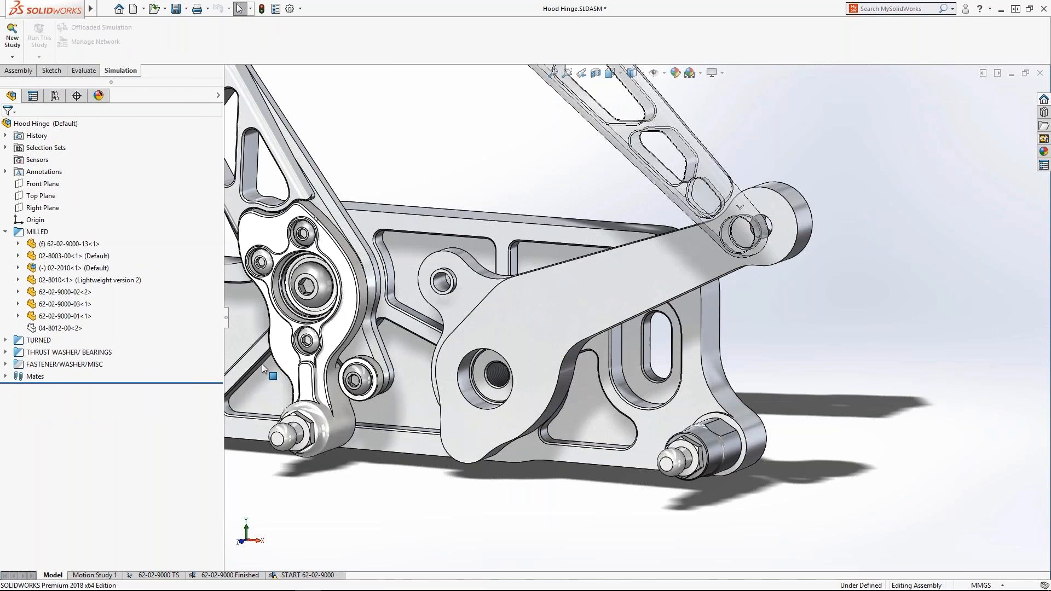
pyautogui.click(726, 73)
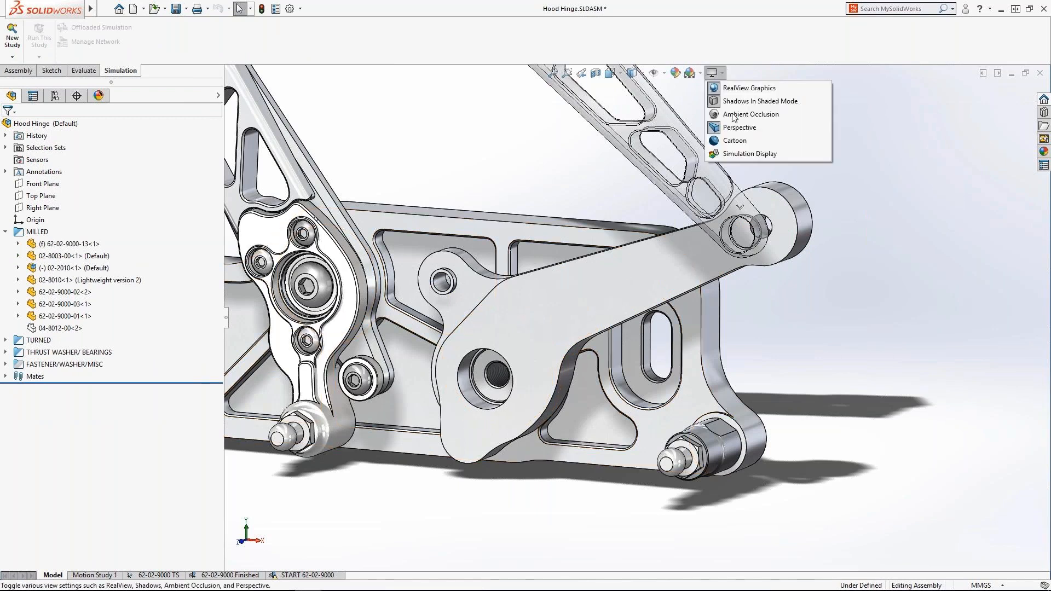
pyautogui.click(748, 154)
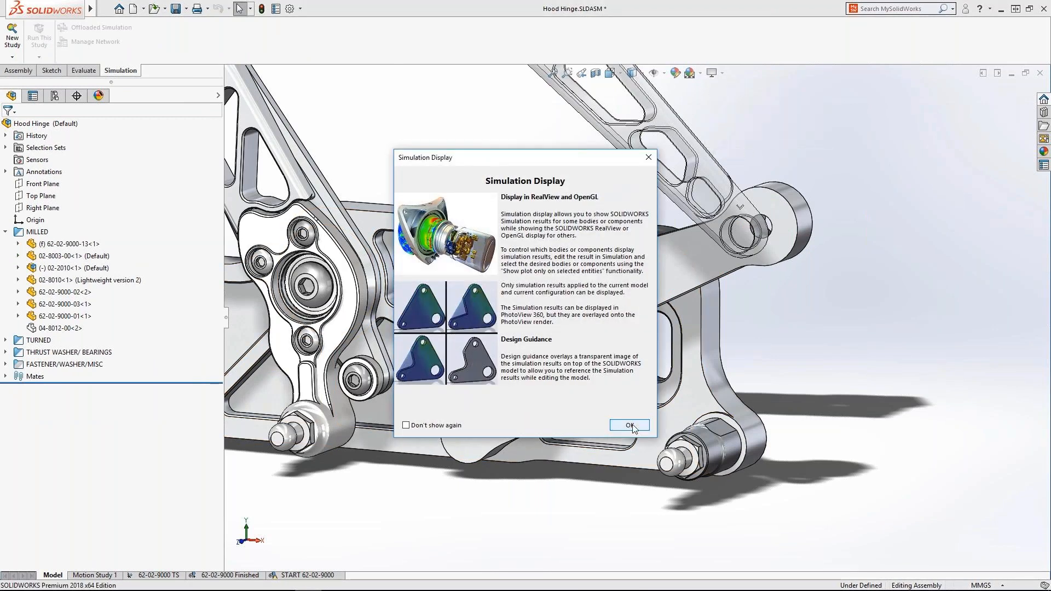
pyautogui.click(629, 426)
pyautogui.click(10, 222)
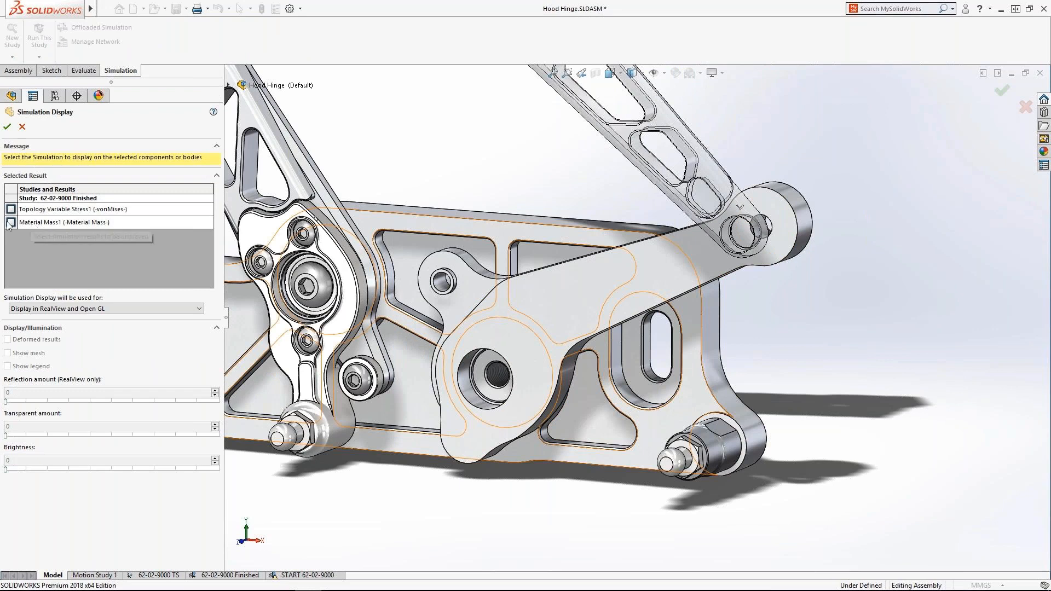